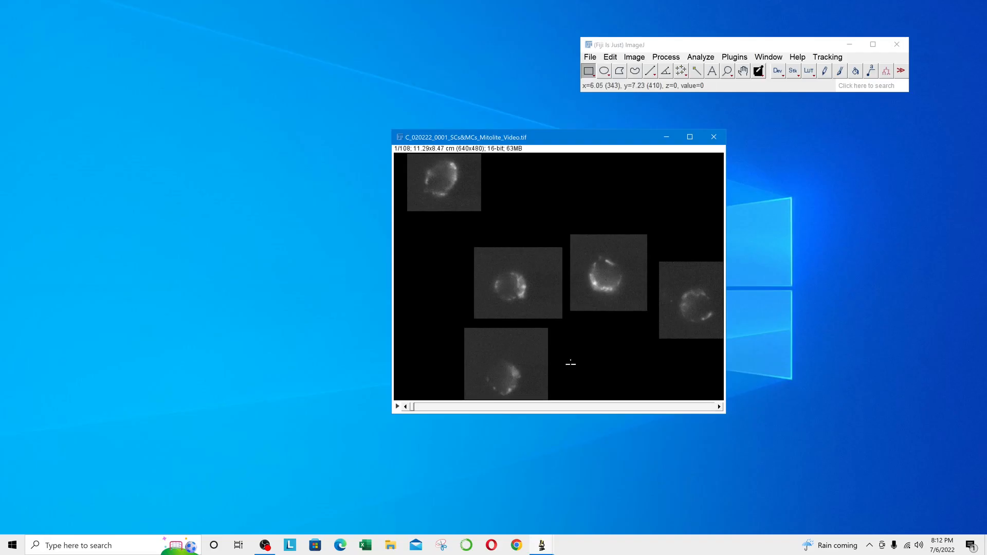
Bring up the AVG_PSF BW image, enlarge it to 200%, and place it beside the mitochondria video.
{"action": "mouse_move", "coordinate": [545, 544]}
{"action": "left_click", "coordinate": [635, 509]}
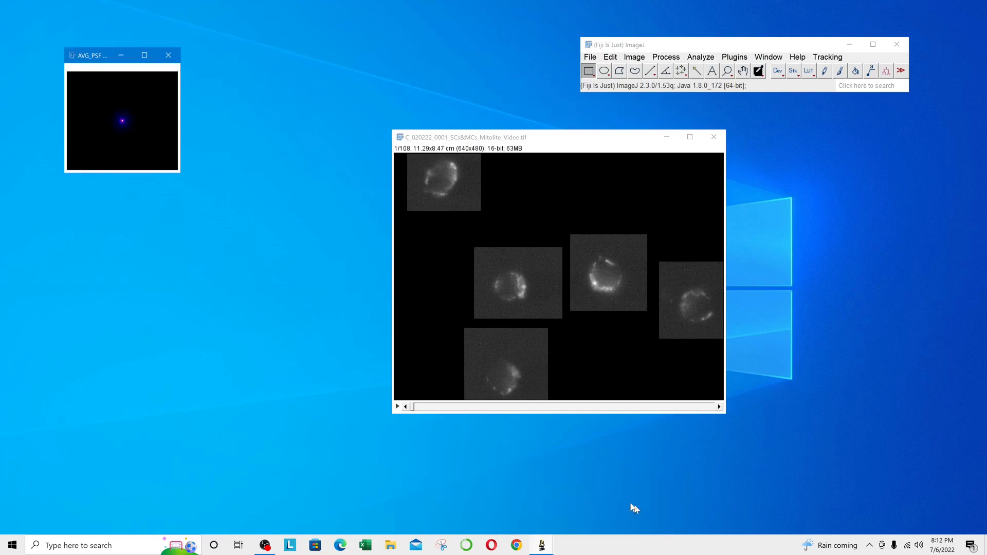
{"action": "key", "text": "plus"}
{"action": "key", "text": "plus"}
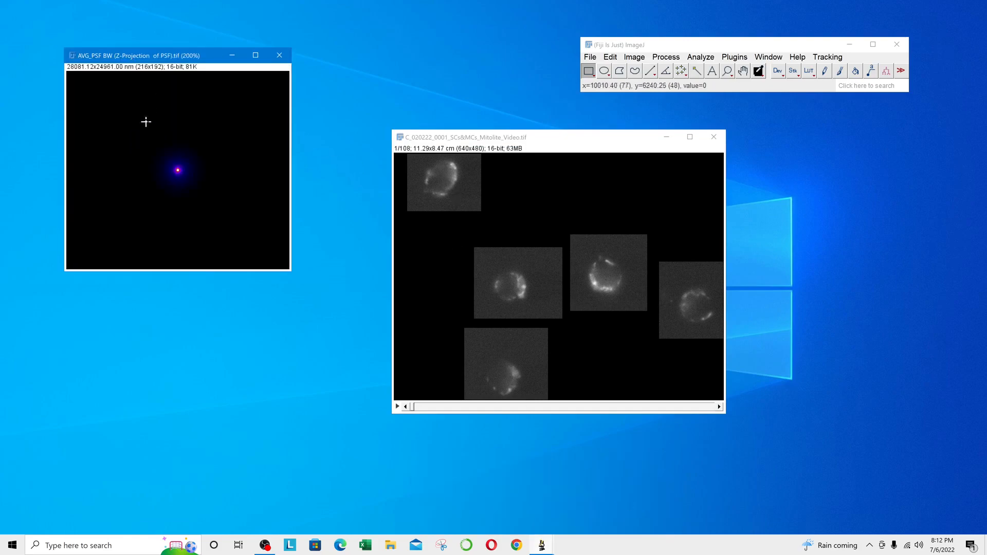
{"action": "left_click_drag", "start_coordinate": [185, 51], "coordinate": [266, 189]}
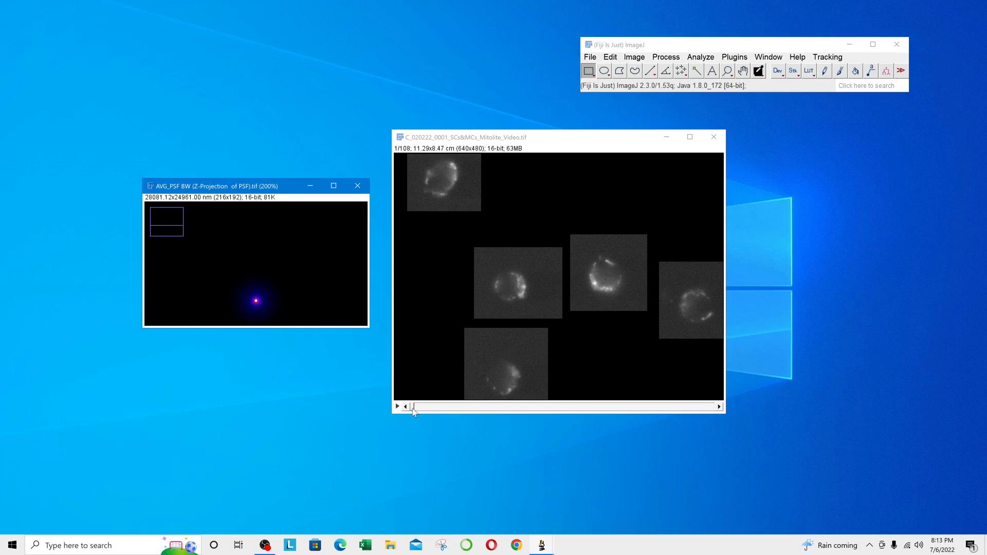
Crop the video stack to about 108 by 110 pixels around the cell directly above the lowest one, then enlarge the view.
{"action": "mouse_move", "coordinate": [412, 408]}
{"action": "left_mouse_down"}
{"action": "mouse_move", "coordinate": [707, 407]}
{"action": "mouse_move", "coordinate": [421, 415]}
{"action": "left_mouse_up"}
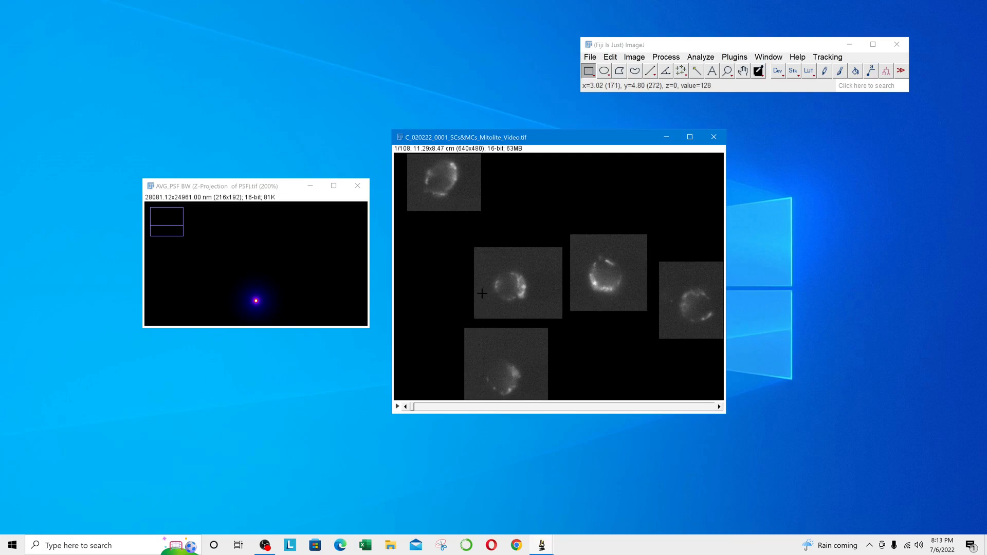
{"action": "left_click_drag", "start_coordinate": [484, 257], "coordinate": [539, 314]}
{"action": "key", "text": "ctrl+shift+x"}
{"action": "key", "text": "plus"}
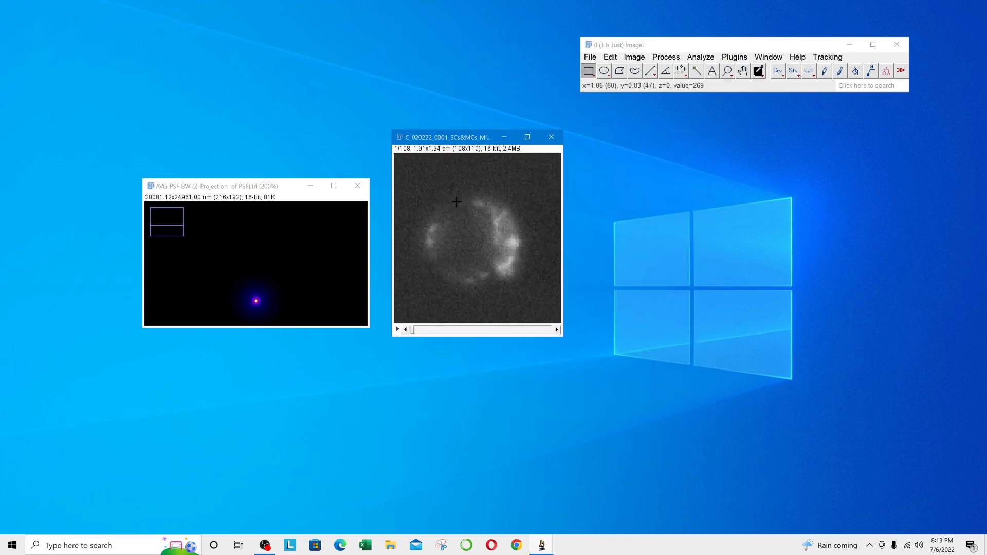
Duplicate the cropped stack over the range 1-108 and close the original without saving, keeping the enlarged duplicate.
{"action": "key", "text": "ctrl+shift+d"}
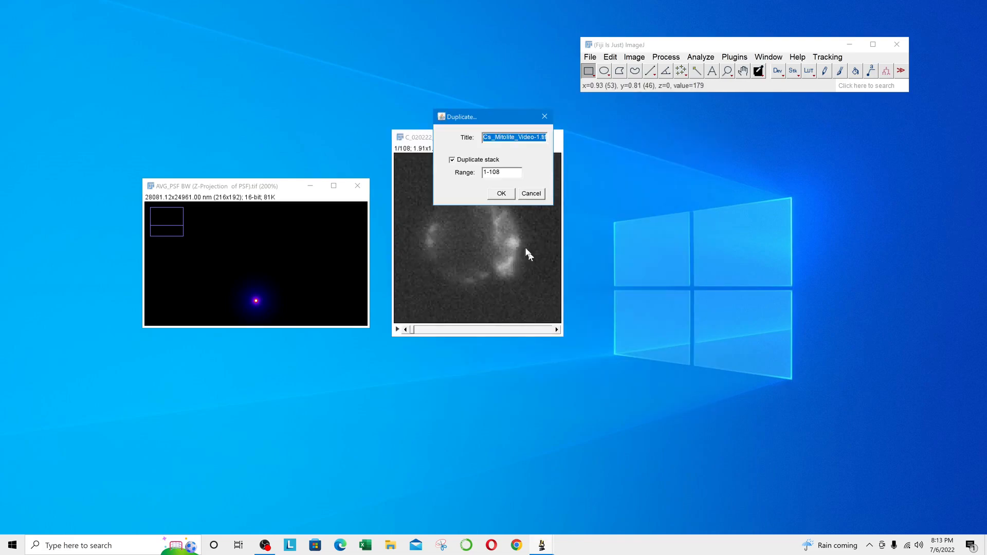
{"action": "left_click", "coordinate": [502, 194]}
{"action": "left_click", "coordinate": [551, 137]}
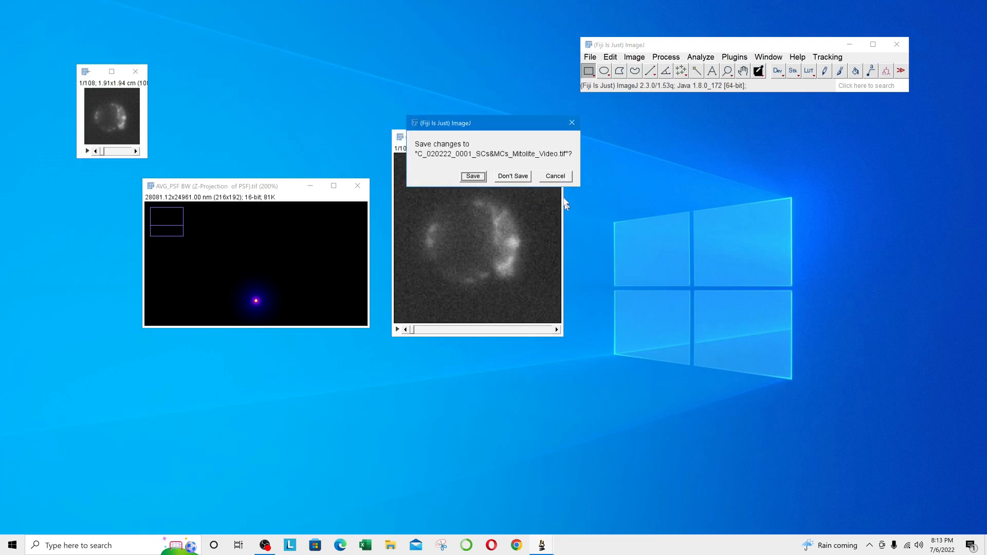
{"action": "left_click", "coordinate": [518, 174]}
{"action": "key", "text": "plus"}
{"action": "key", "text": "plus"}
{"action": "key", "text": "plus"}
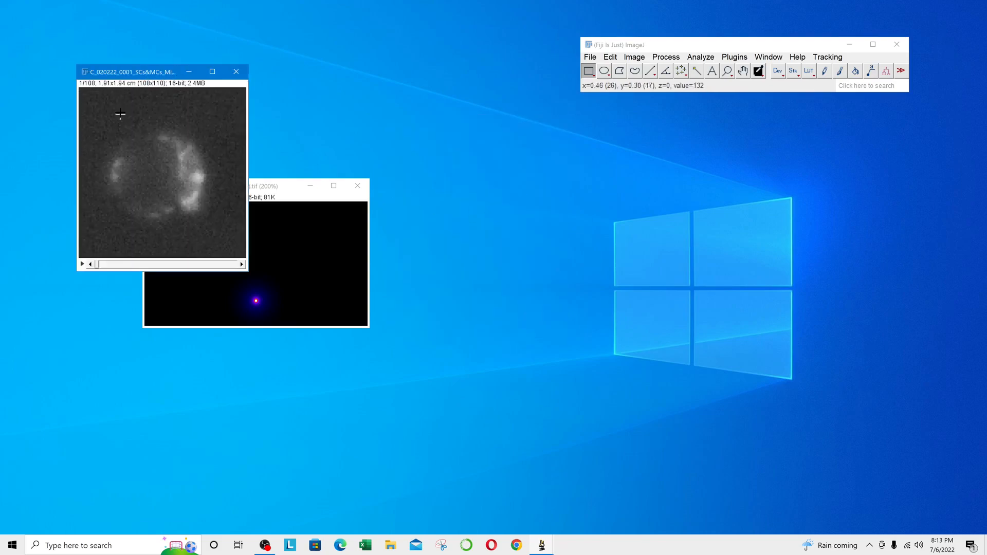
{"action": "left_click_drag", "start_coordinate": [144, 72], "coordinate": [528, 128]}
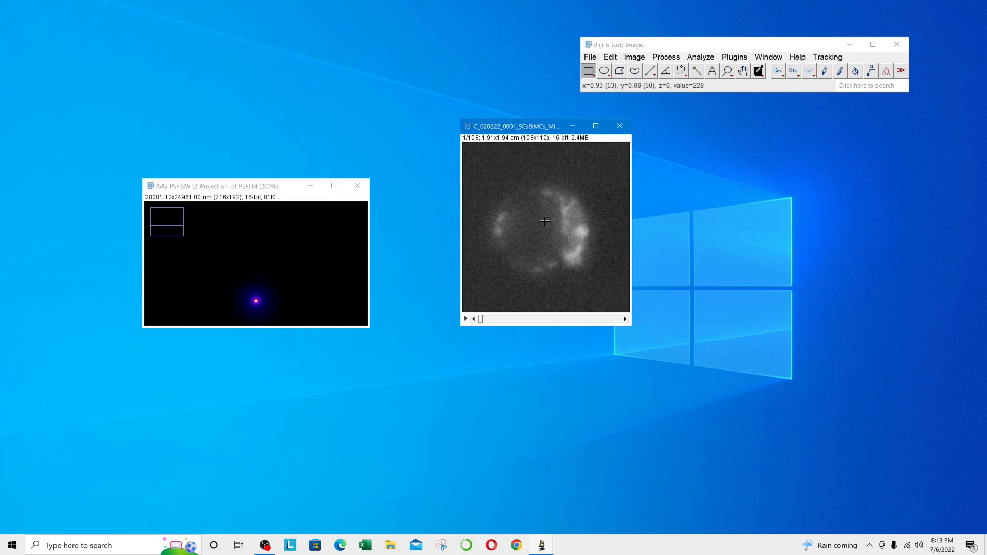
Run DeconvolutionLab2 on the duplicated stack with the AVG_PSF image, using Richardson-Lucy Total Variation with 100 iterations.
{"action": "left_click", "coordinate": [734, 56]}
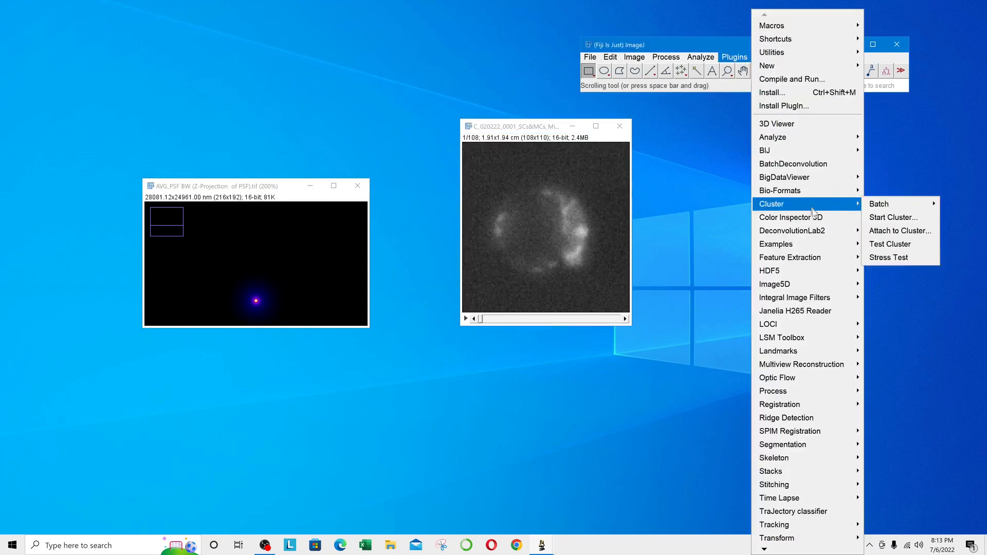
{"action": "mouse_move", "coordinate": [833, 230]}
{"action": "left_click", "coordinate": [897, 230]}
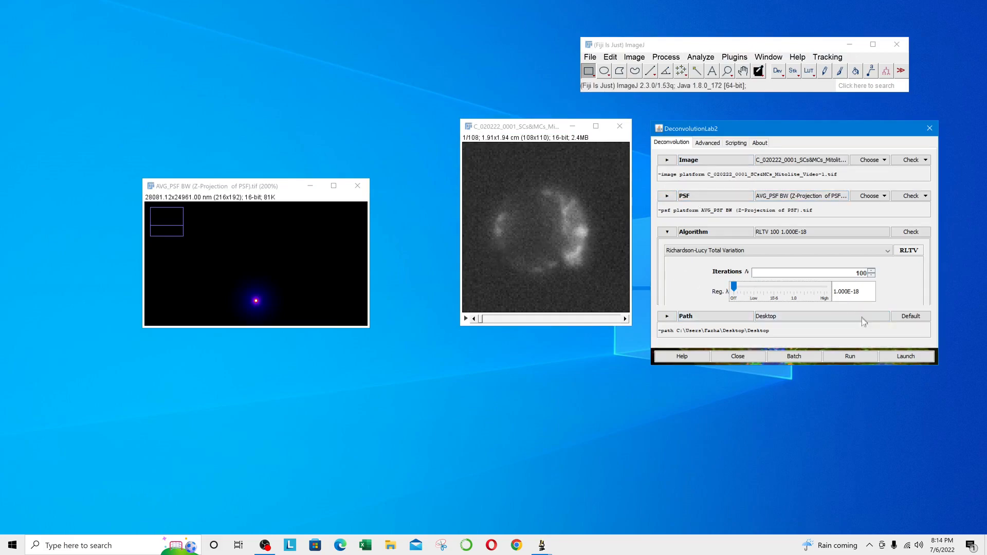
{"action": "left_click", "coordinate": [850, 356]}
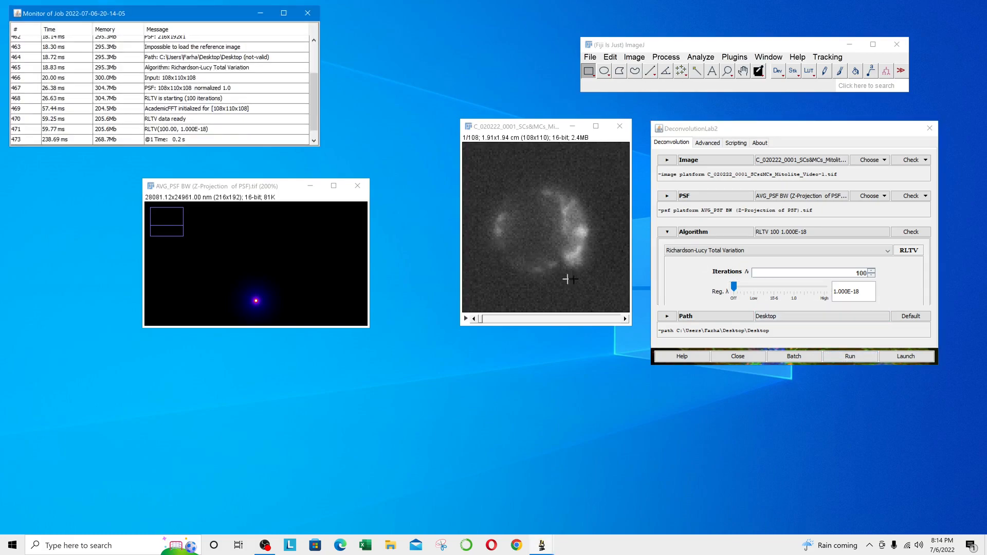
{"action": "left_click_drag", "start_coordinate": [850, 274], "coordinate": [868, 274]}
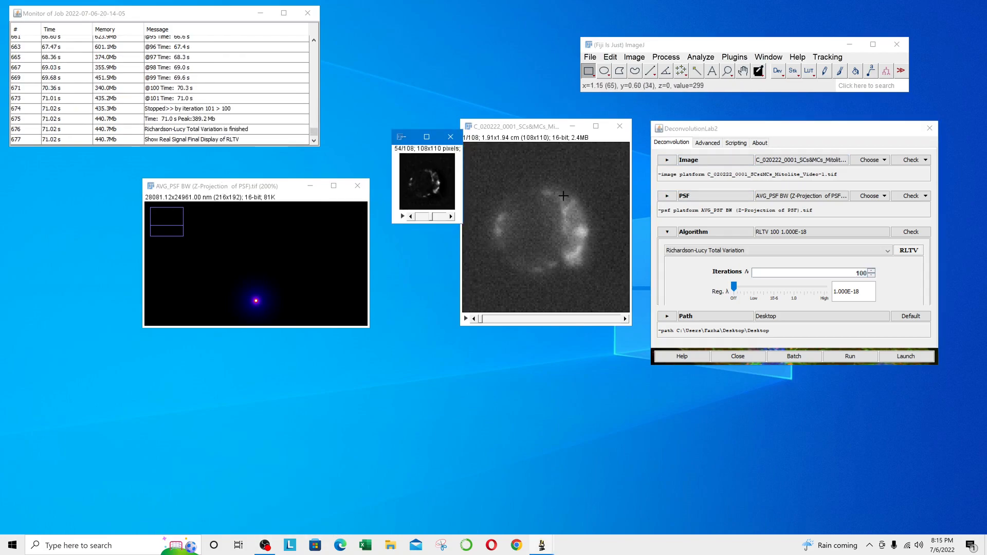
Enlarge the deconvolved result to 400%, close DeconvolutionLab2, and arrange the result beside the original stack at matching zoom.
{"action": "key", "text": "plus"}
{"action": "key", "text": "plus"}
{"action": "key", "text": "plus"}
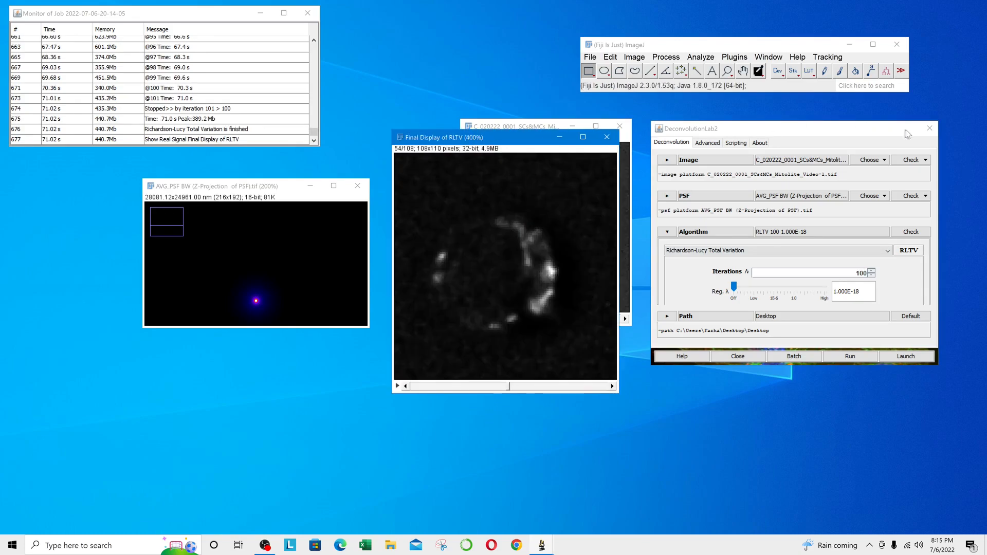
{"action": "left_click", "coordinate": [929, 128]}
{"action": "left_click_drag", "start_coordinate": [498, 137], "coordinate": [764, 122]}
{"action": "scroll", "coordinate": [526, 250], "scroll_direction": "up", "scroll_amount": 1}
{"action": "left_click_drag", "start_coordinate": [582, 127], "coordinate": [551, 125]}
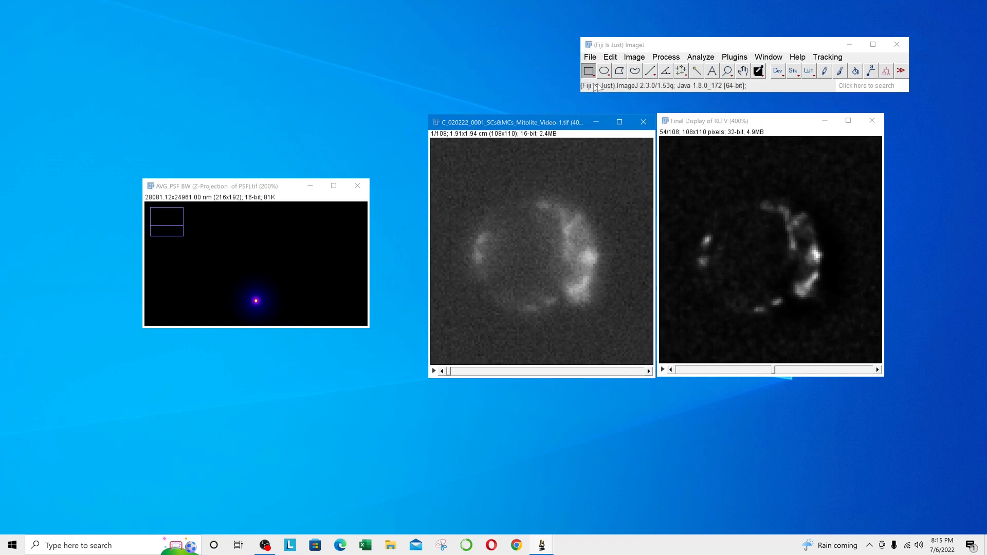
Draw a freehand outline around the cell in both the original and the deconvolved stack.
{"action": "left_click", "coordinate": [635, 71]}
{"action": "mouse_move", "coordinate": [620, 166]}
{"action": "left_mouse_down"}
{"action": "mouse_move", "coordinate": [606, 165]}
{"action": "mouse_move", "coordinate": [488, 300]}
{"action": "mouse_move", "coordinate": [606, 214]}
{"action": "mouse_move", "coordinate": [599, 198]}
{"action": "left_mouse_up"}
{"action": "mouse_move", "coordinate": [786, 159]}
{"action": "left_mouse_down"}
{"action": "mouse_move", "coordinate": [661, 244]}
{"action": "mouse_move", "coordinate": [841, 222]}
{"action": "mouse_move", "coordinate": [787, 161]}
{"action": "left_mouse_up"}
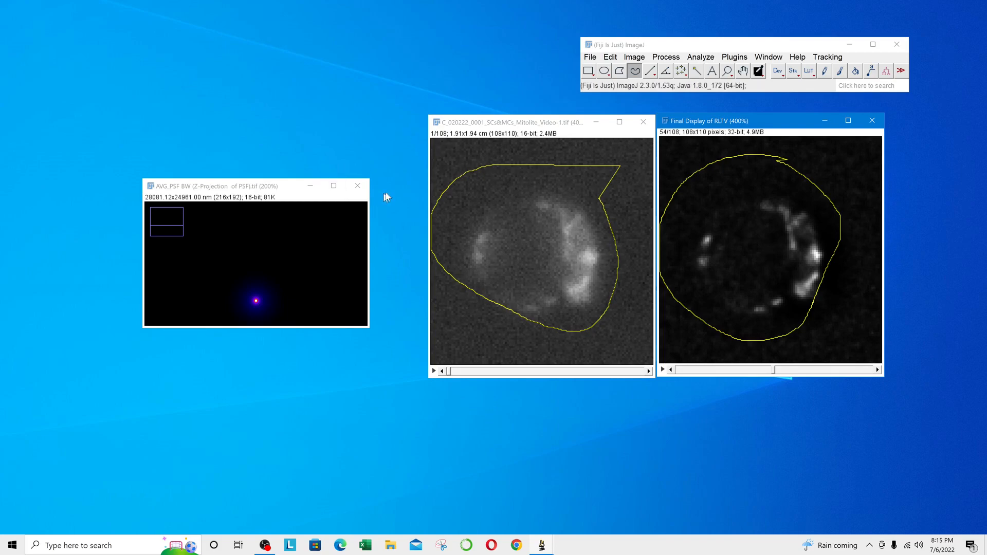
Close the PSF and original stack, then reposition the deconvolved stack and clear its outline.
{"action": "left_click", "coordinate": [357, 186]}
{"action": "left_click_drag", "start_coordinate": [566, 127], "coordinate": [338, 104]}
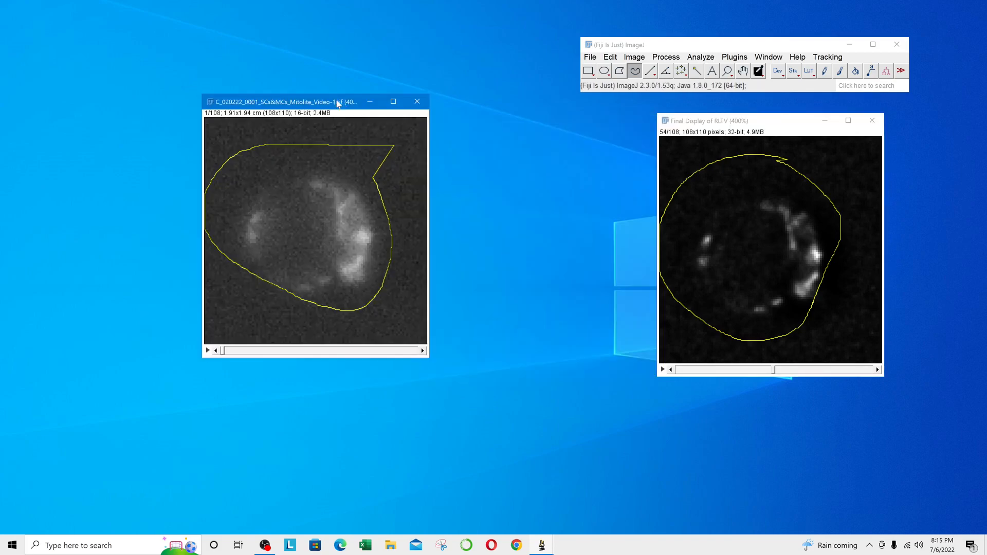
{"action": "left_click", "coordinate": [417, 101]}
{"action": "left_click_drag", "start_coordinate": [756, 122], "coordinate": [286, 102]}
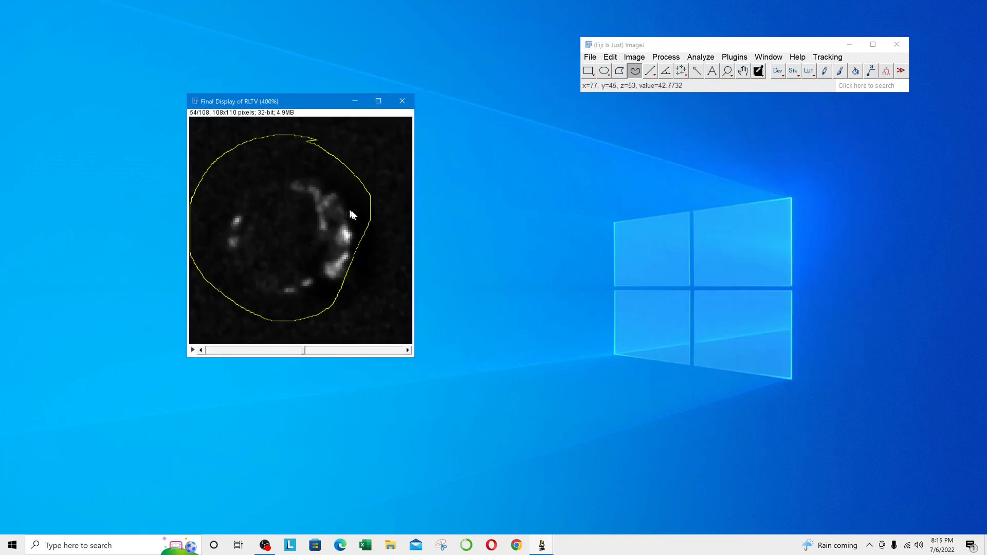
{"action": "left_click", "coordinate": [373, 184]}
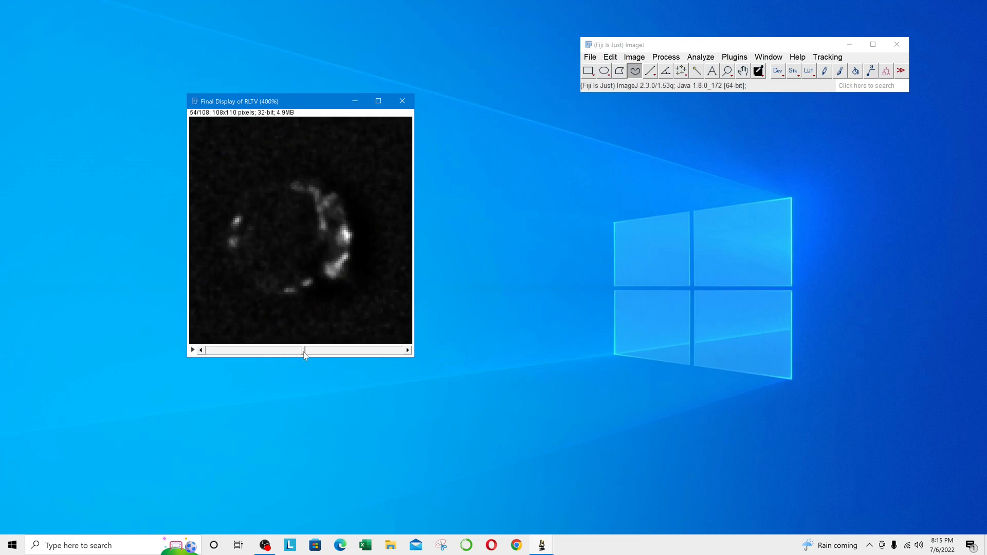
Examine the deconvolved stack's frames through frame 96, circling the cell's lower-right and upper-right mitochondria clusters freehand.
{"action": "left_click_drag", "start_coordinate": [303, 351], "coordinate": [269, 352]}
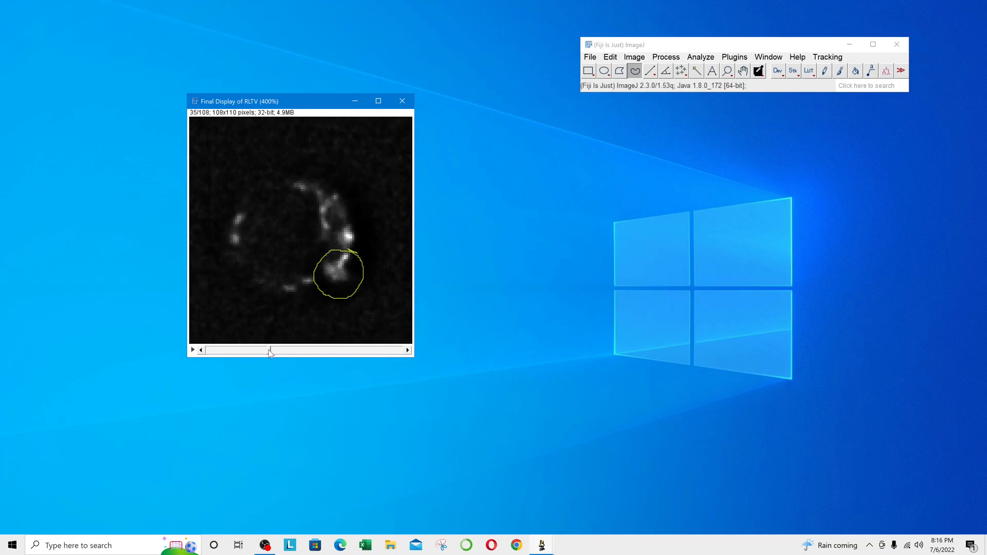
{"action": "left_click_drag", "start_coordinate": [269, 349], "coordinate": [291, 359]}
{"action": "left_click_drag", "start_coordinate": [331, 175], "coordinate": [299, 190]}
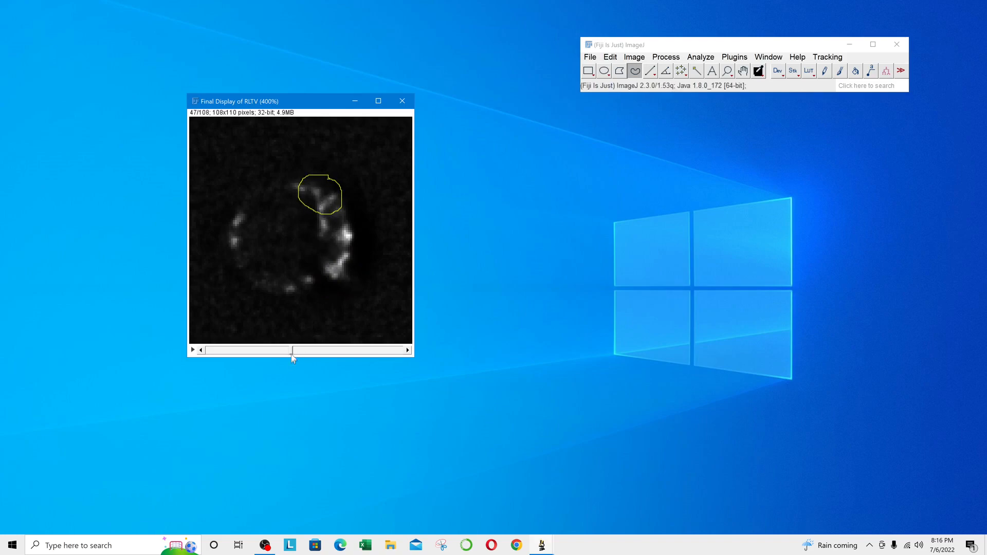
{"action": "left_click_drag", "start_coordinate": [291, 350], "coordinate": [380, 358]}
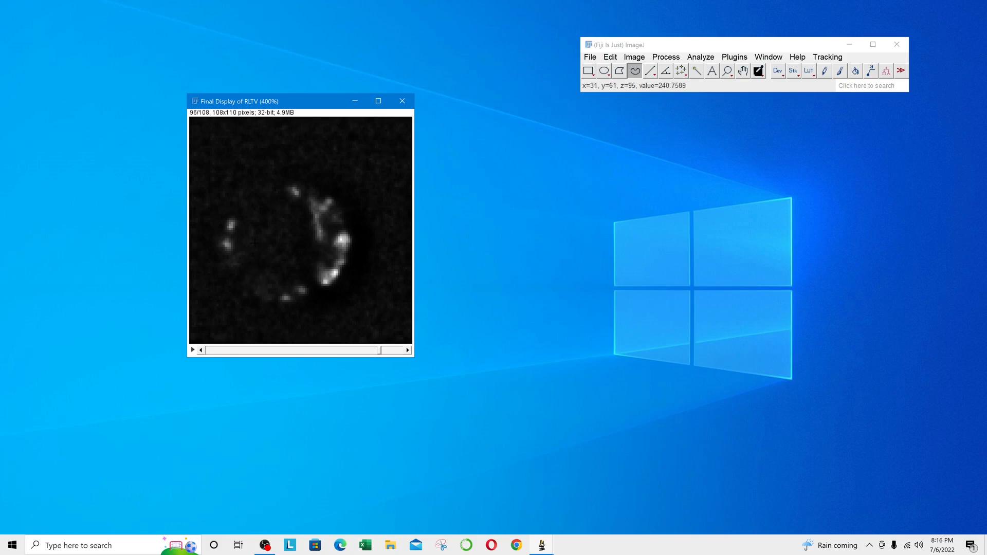
Duplicate the stack for a rectangle around the cell's right-side mitochondria, minimize the source, and enlarge the duplicate to 800%.
{"action": "left_click", "coordinate": [589, 72]}
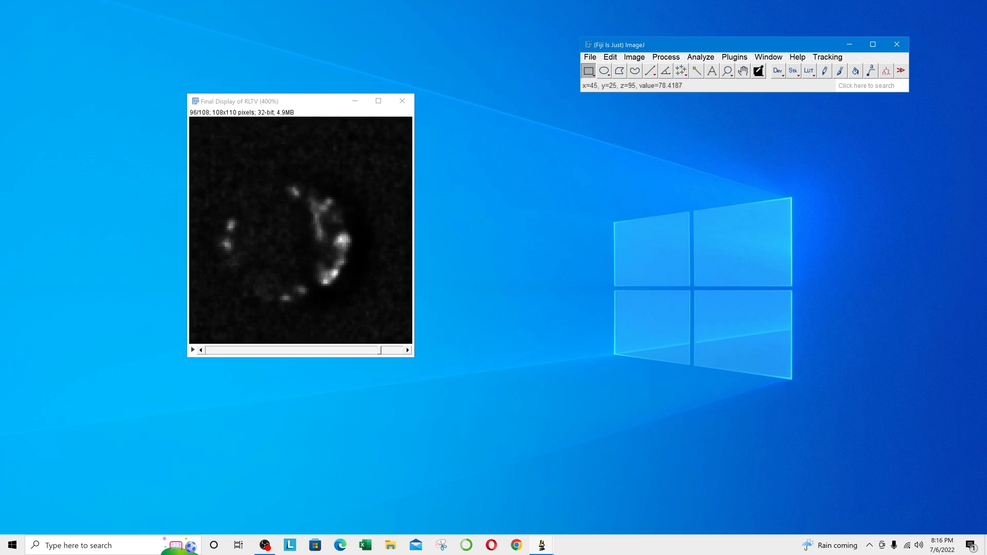
{"action": "left_click_drag", "start_coordinate": [283, 170], "coordinate": [357, 319]}
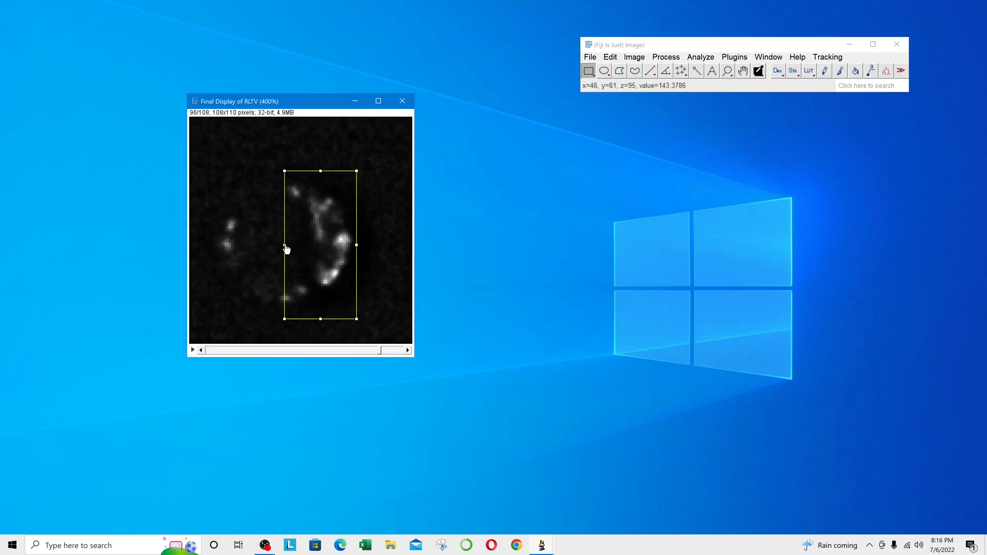
{"action": "left_click_drag", "start_coordinate": [286, 249], "coordinate": [281, 249]}
{"action": "key", "text": "ctrl+shift+d"}
{"action": "left_click", "coordinate": [492, 204]}
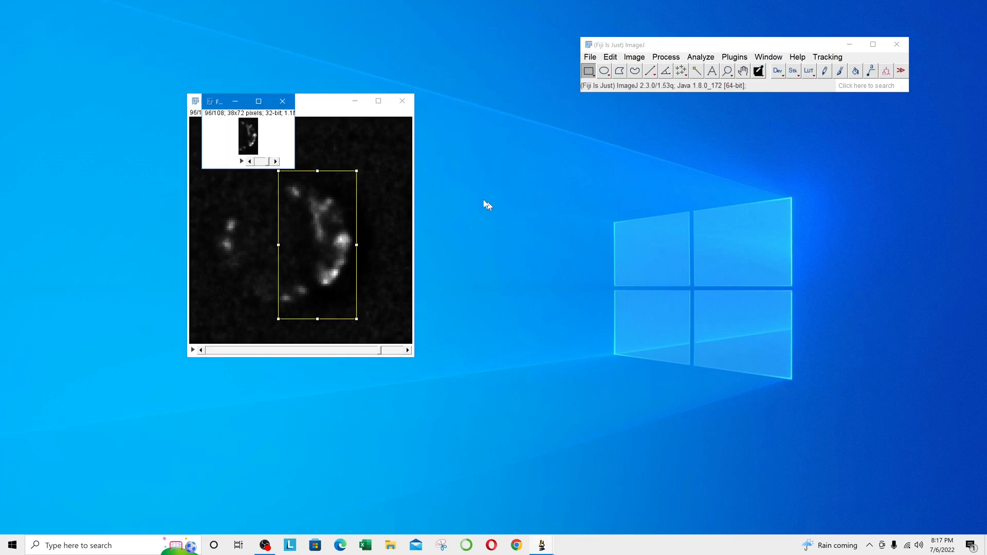
{"action": "left_click", "coordinate": [355, 101]}
{"action": "scroll", "coordinate": [255, 150], "scroll_direction": "up", "scroll_amount": 6}
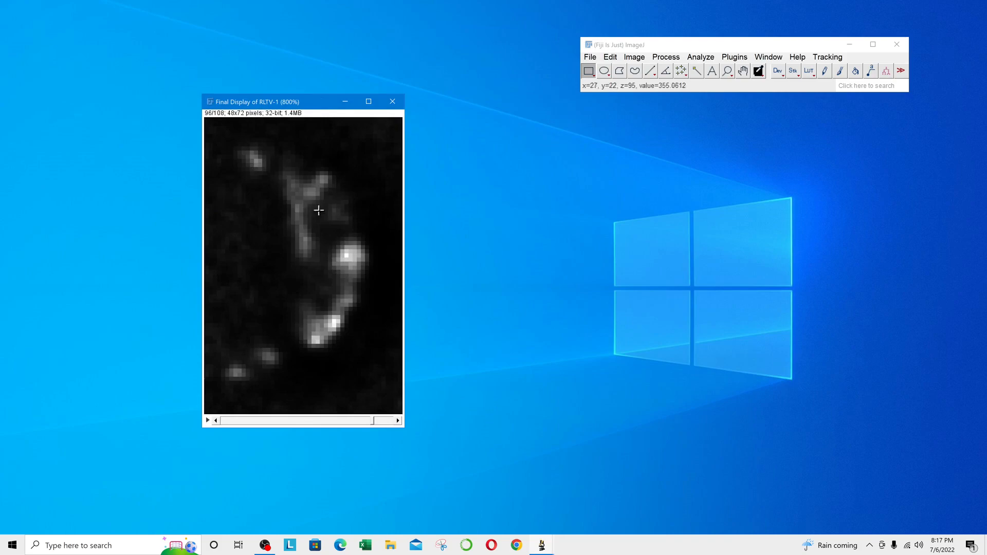
Examine mitochondrial shape changes across the duplicated region's frames, then return to frame 1.
{"action": "scroll", "coordinate": [326, 252], "scroll_direction": "down", "scroll_amount": 2}
{"action": "scroll", "coordinate": [330, 292], "scroll_direction": "up", "scroll_amount": 4}
{"action": "scroll", "coordinate": [330, 293], "scroll_direction": "up", "scroll_amount": 20}
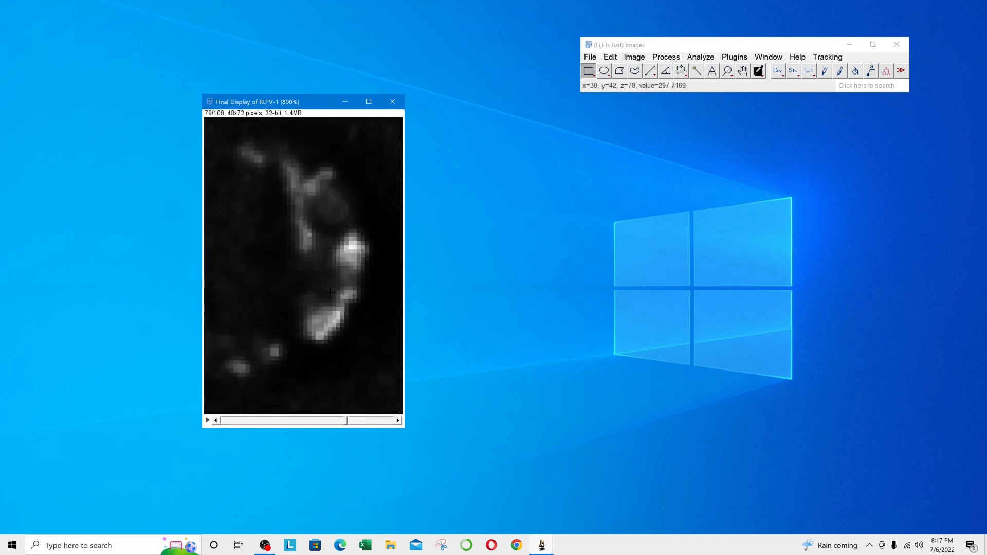
{"action": "scroll", "coordinate": [330, 293], "scroll_direction": "up", "scroll_amount": 20}
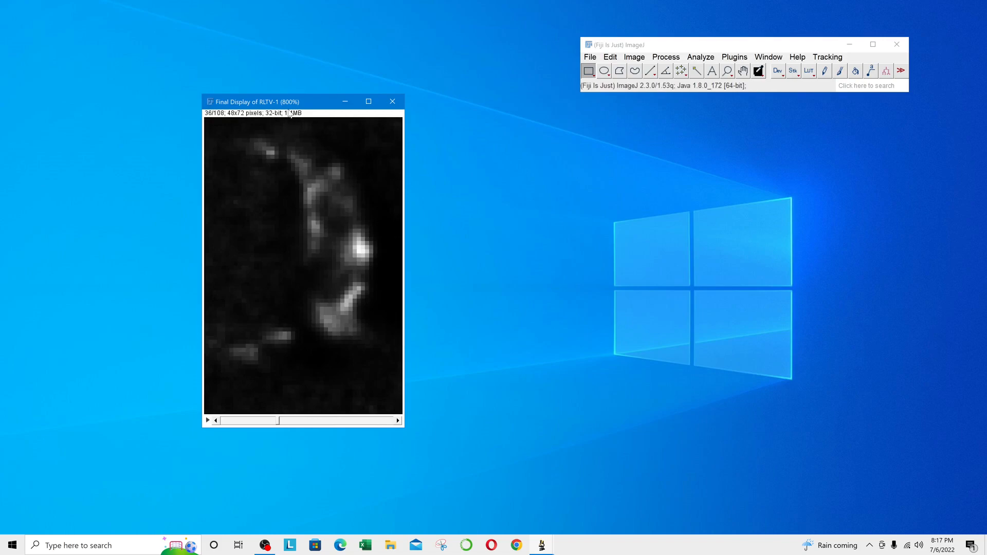
{"action": "left_click_drag", "start_coordinate": [289, 102], "coordinate": [345, 82]}
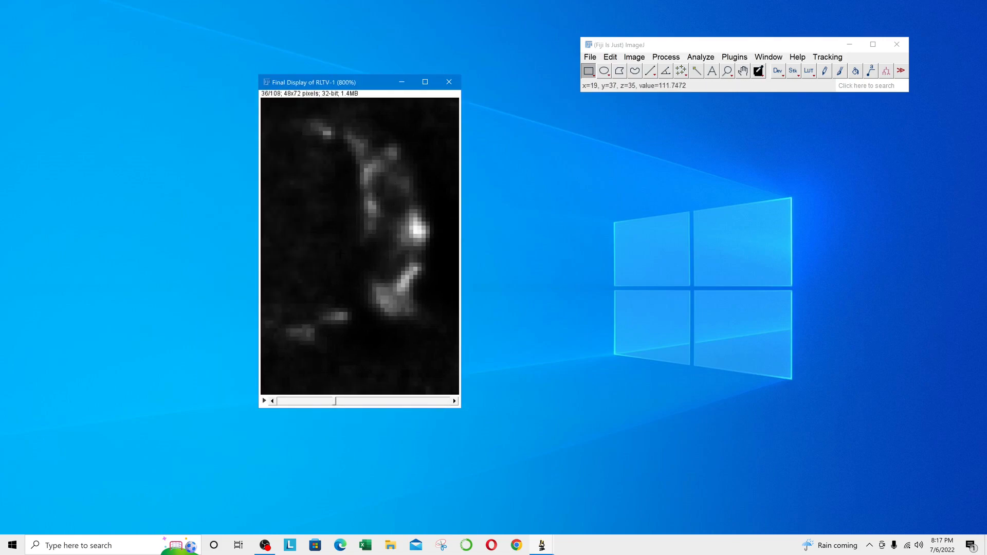
{"action": "scroll", "coordinate": [352, 275], "scroll_direction": "up", "scroll_amount": 11}
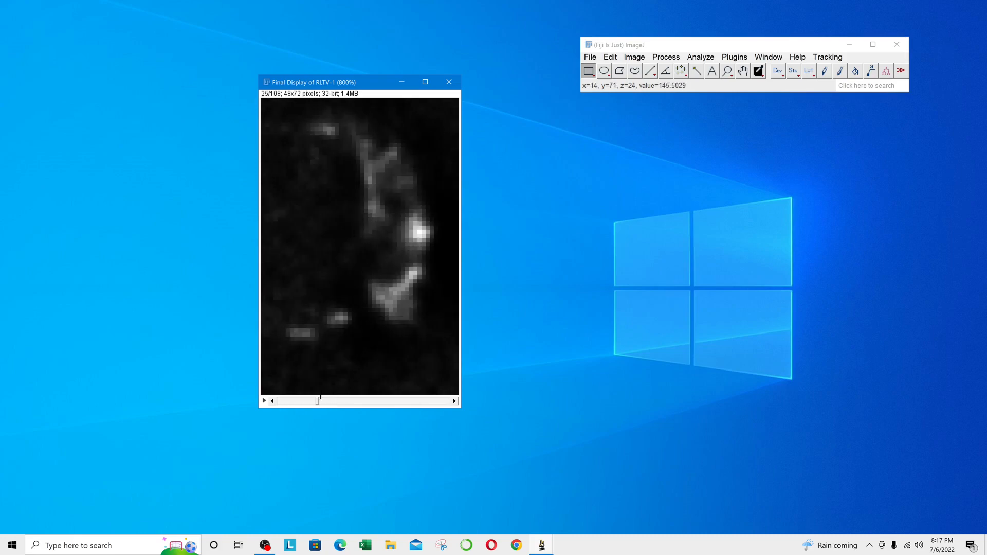
{"action": "left_click_drag", "start_coordinate": [317, 404], "coordinate": [269, 407]}
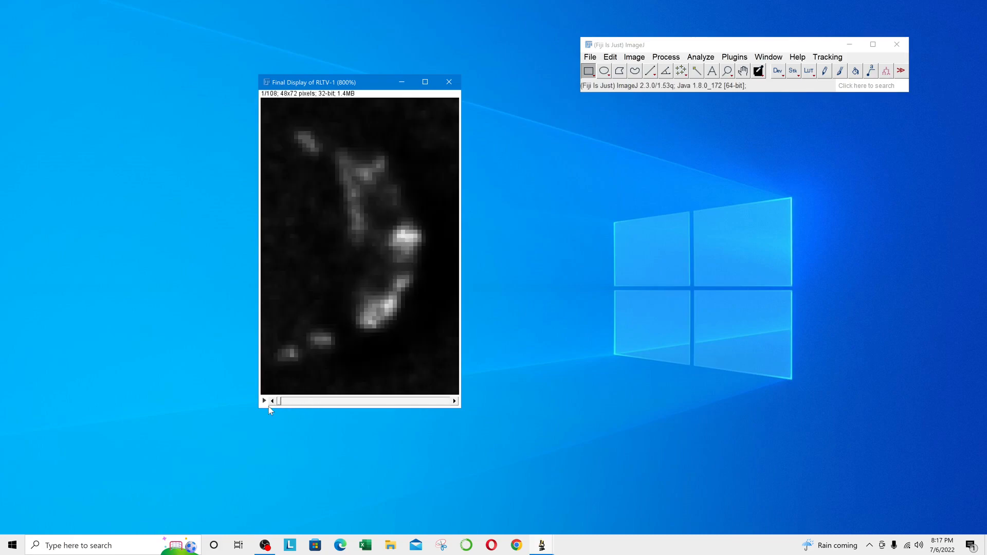
Subtract the background from the duplicated region's stack with a rolling ball radius of 20 pixels, sliding paraboloid, smoothing disabled, and preview enabled.
{"action": "left_click", "coordinate": [665, 57]}
{"action": "left_click", "coordinate": [691, 249]}
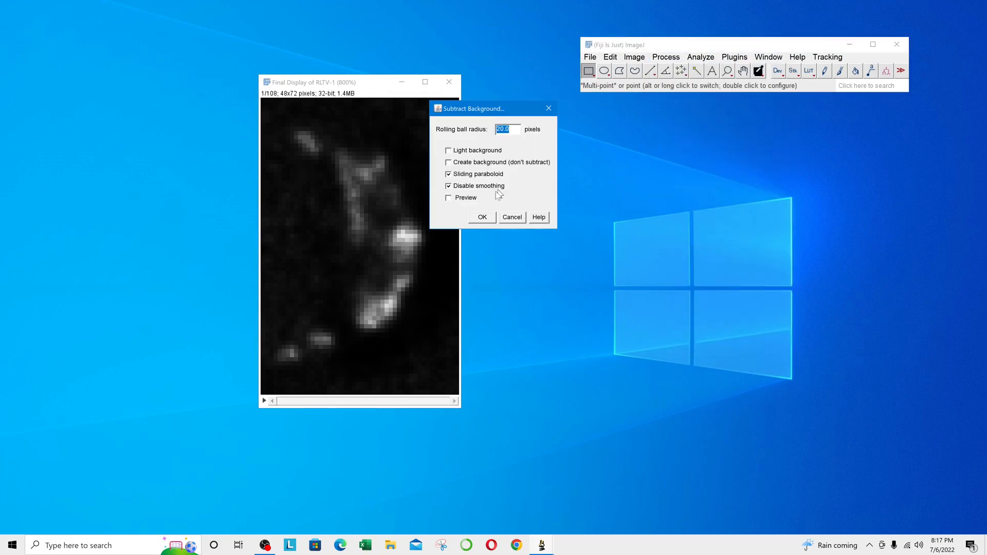
{"action": "left_click", "coordinate": [460, 198]}
{"action": "left_click_drag", "start_coordinate": [467, 114], "coordinate": [593, 184]}
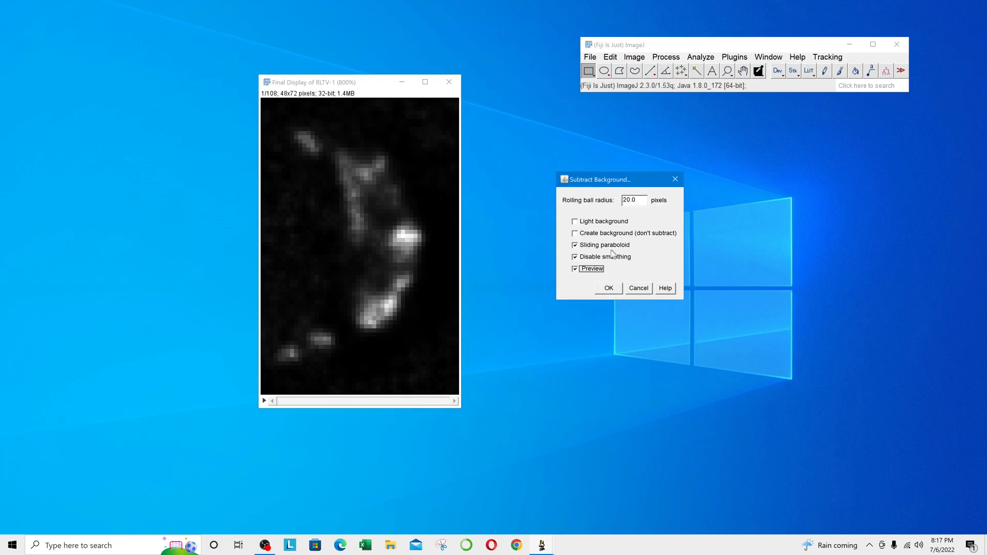
{"action": "left_click", "coordinate": [608, 287]}
{"action": "left_click", "coordinate": [468, 177]}
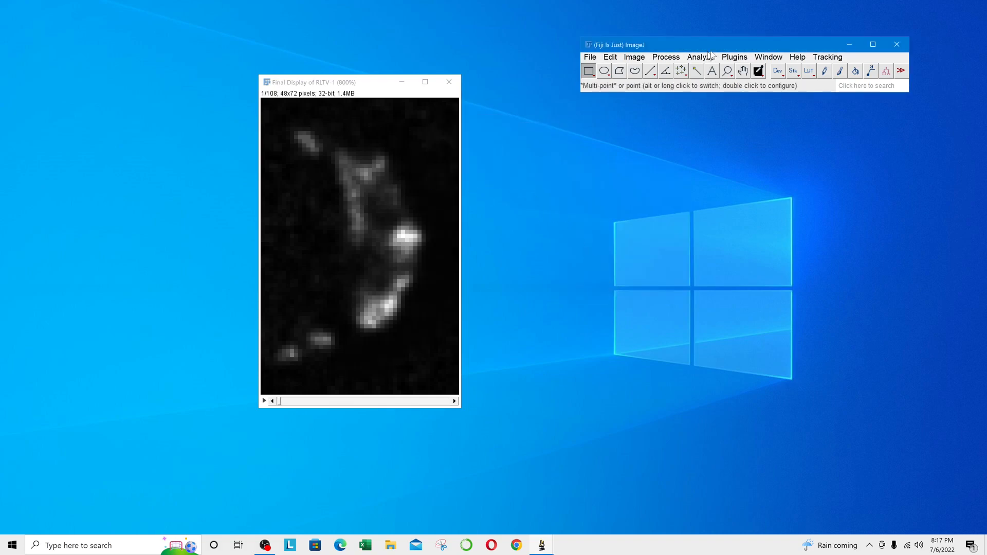
Open the threshold adjustment for the background-subtracted stack and examine its red Default-method overlay across the frames through frame 47.
{"action": "left_click", "coordinate": [633, 57]}
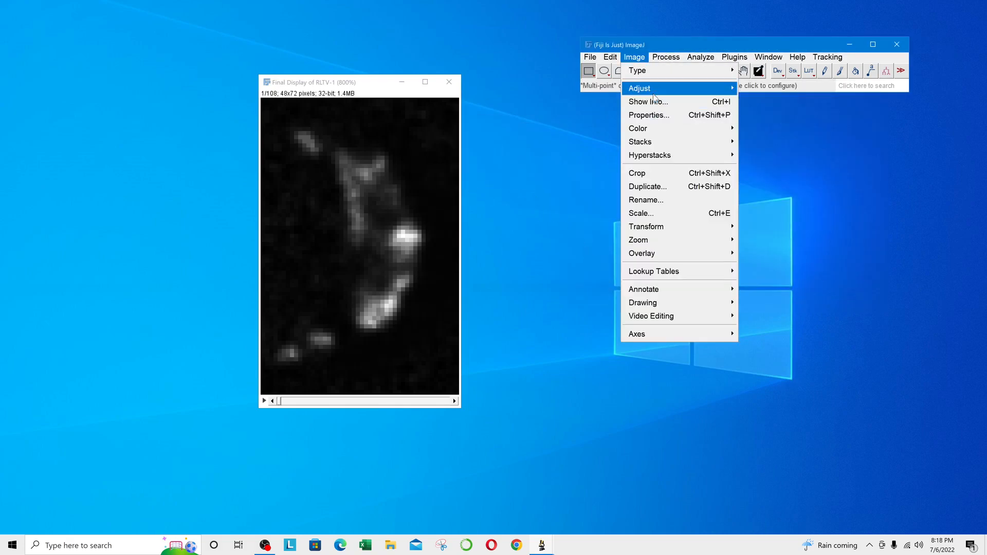
{"action": "mouse_move", "coordinate": [656, 89]}
{"action": "left_click", "coordinate": [762, 129]}
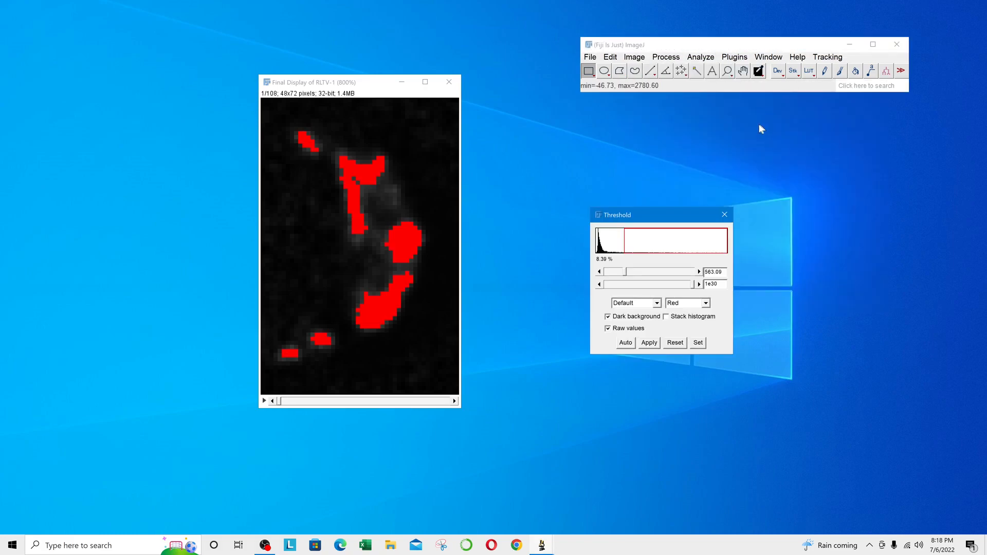
{"action": "left_click_drag", "start_coordinate": [660, 217], "coordinate": [566, 163]}
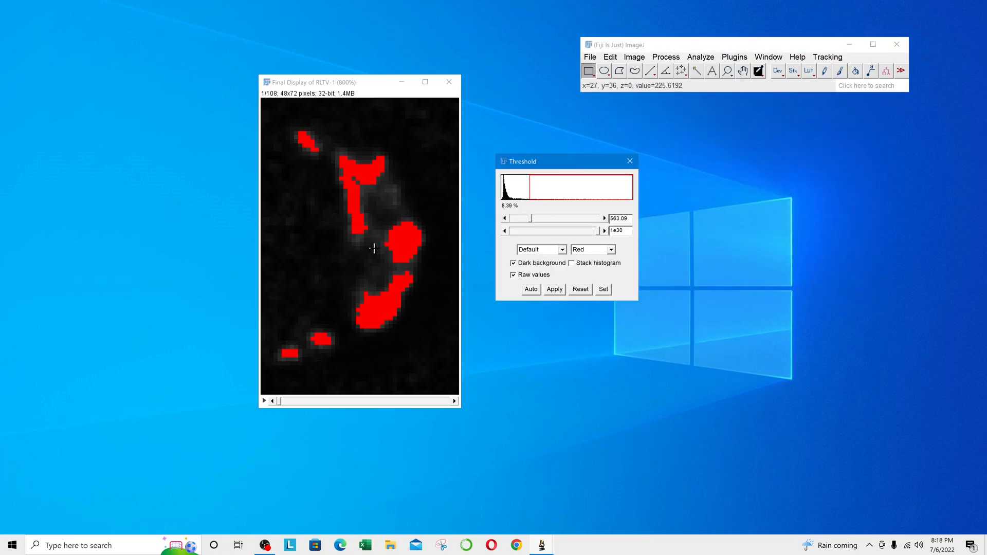
{"action": "scroll", "coordinate": [417, 300], "scroll_direction": "down", "scroll_amount": 2}
{"action": "scroll", "coordinate": [417, 299], "scroll_direction": "down", "scroll_amount": 5}
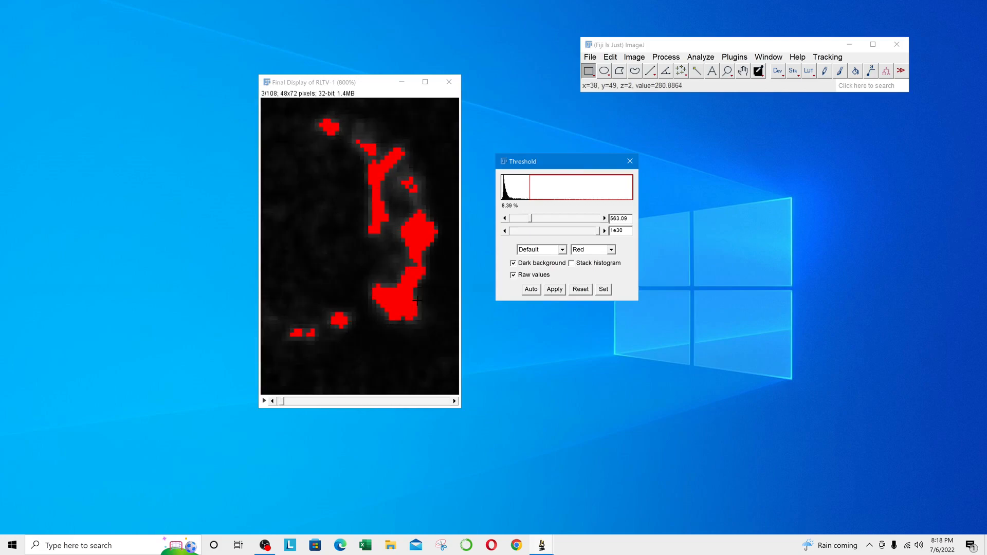
{"action": "scroll", "coordinate": [417, 299], "scroll_direction": "down", "scroll_amount": 15}
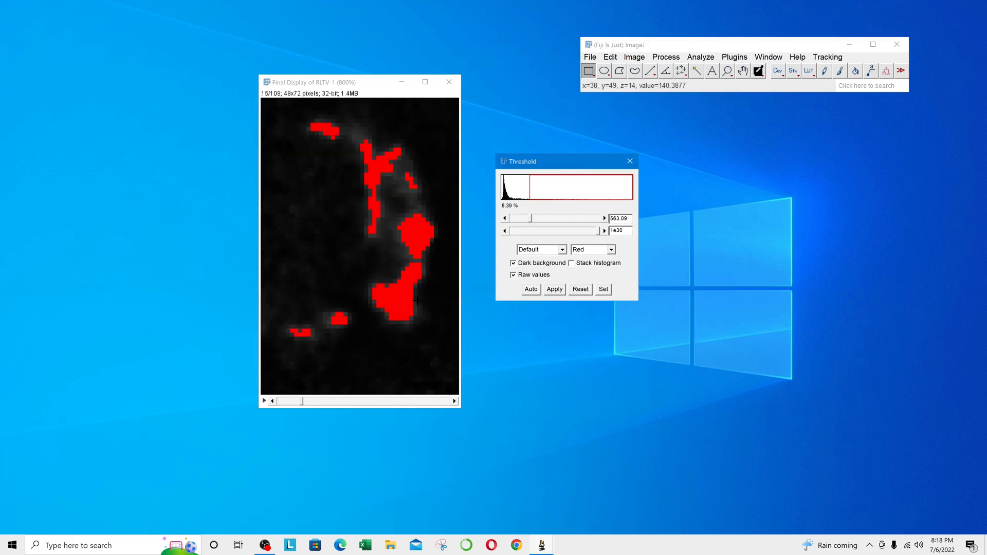
{"action": "scroll", "coordinate": [418, 299], "scroll_direction": "down", "scroll_amount": 20}
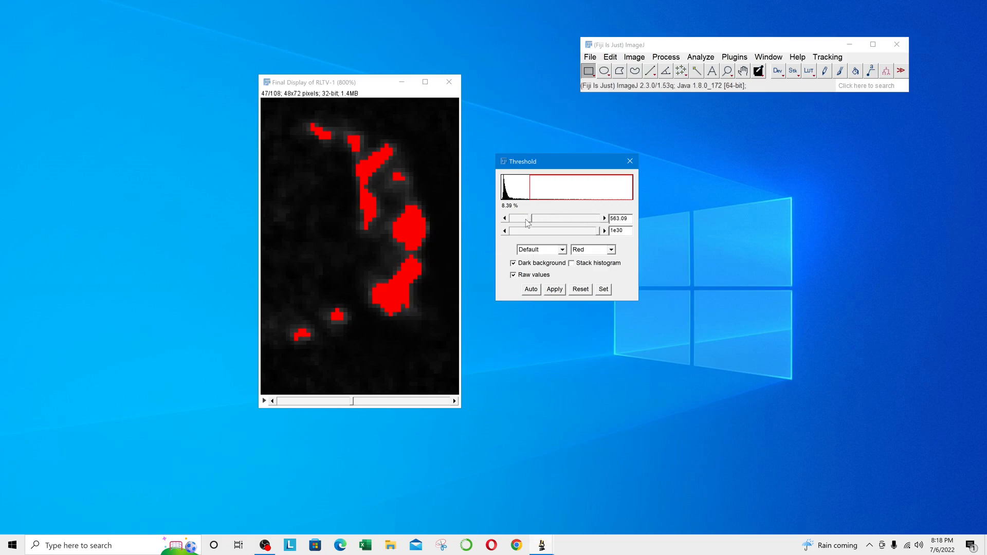
Switch the threshold method to Otsu, check the overlay back to frame 27, and set the lower threshold to 540.91.
{"action": "left_click_drag", "start_coordinate": [531, 222], "coordinate": [521, 221]}
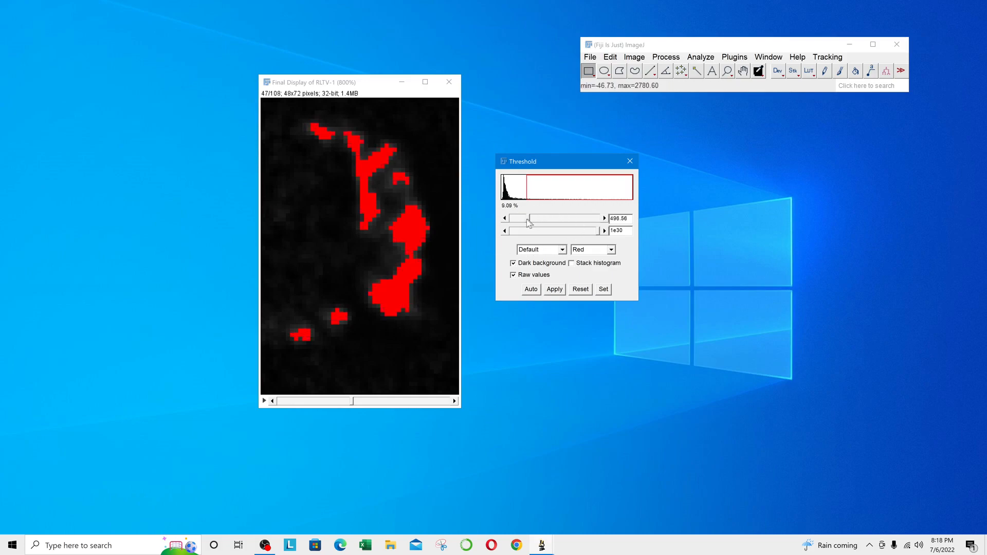
{"action": "left_click", "coordinate": [562, 251]}
{"action": "scroll", "coordinate": [540, 303], "scroll_direction": "down", "scroll_amount": 3}
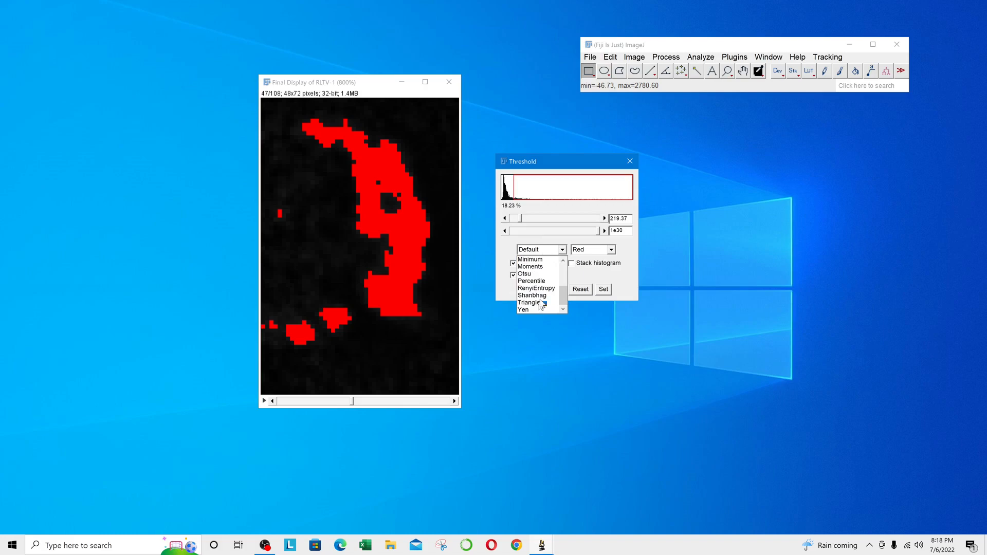
{"action": "left_click", "coordinate": [542, 274]}
{"action": "scroll", "coordinate": [413, 262], "scroll_direction": "up", "scroll_amount": 15}
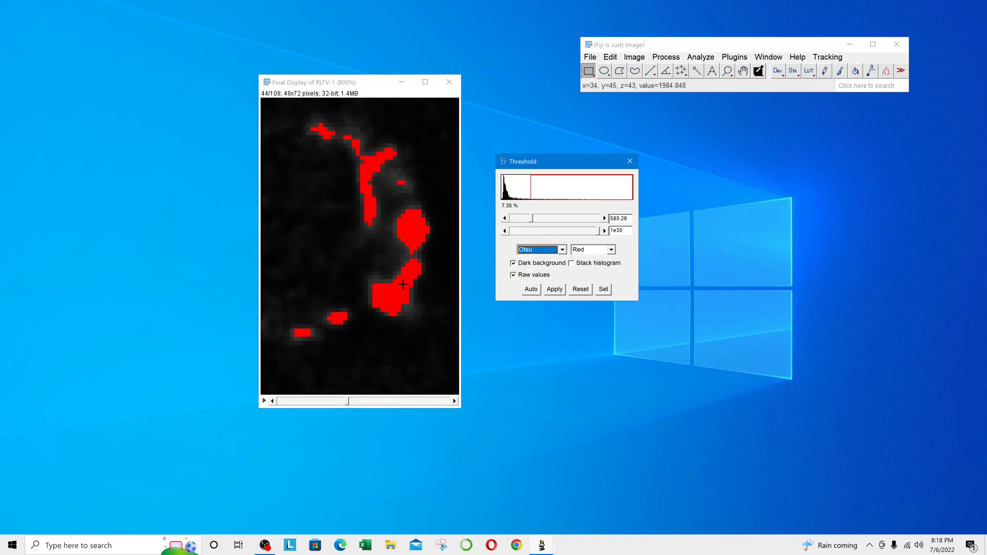
{"action": "scroll", "coordinate": [413, 262], "scroll_direction": "up", "scroll_amount": 5}
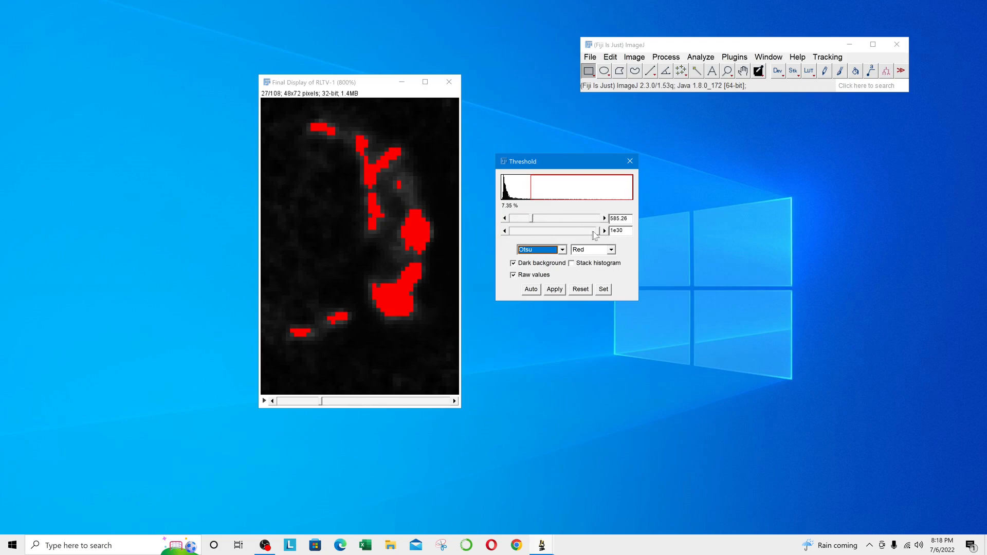
{"action": "mouse_move", "coordinate": [534, 222]}
{"action": "left_mouse_down"}
{"action": "mouse_move", "coordinate": [559, 227]}
{"action": "mouse_move", "coordinate": [522, 238]}
{"action": "mouse_move", "coordinate": [544, 242]}
{"action": "mouse_move", "coordinate": [534, 242]}
{"action": "left_mouse_up"}
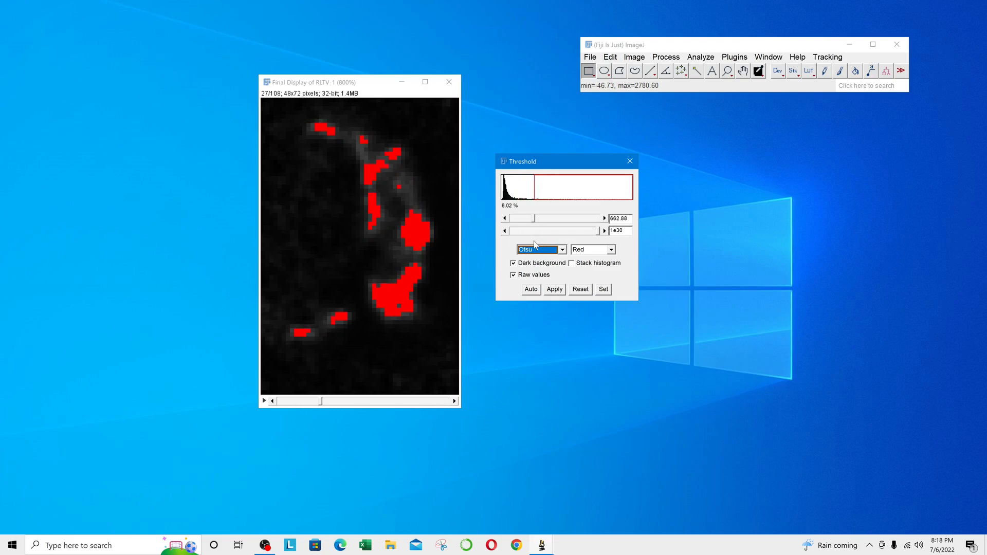
{"action": "left_click", "coordinate": [505, 218]}
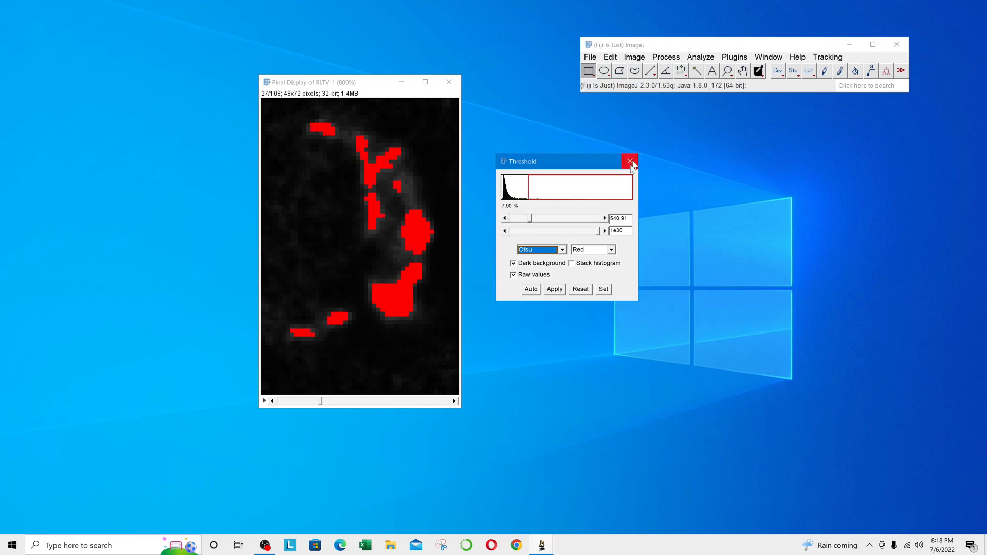
Apply the threshold as an 8-bit mask in a new stack, using Otsu, a dark background, and a threshold calculated for each image.
{"action": "left_click", "coordinate": [555, 289]}
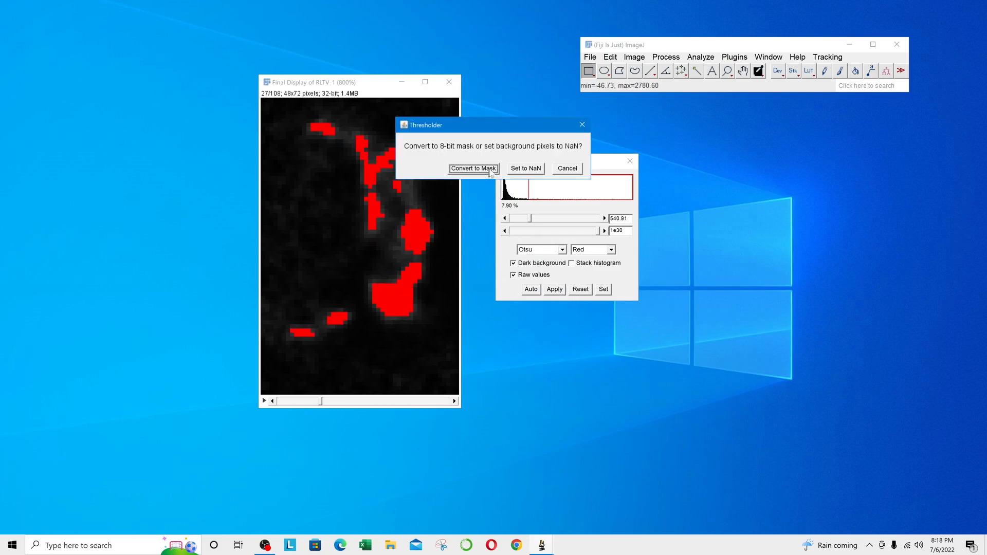
{"action": "left_click", "coordinate": [474, 169]}
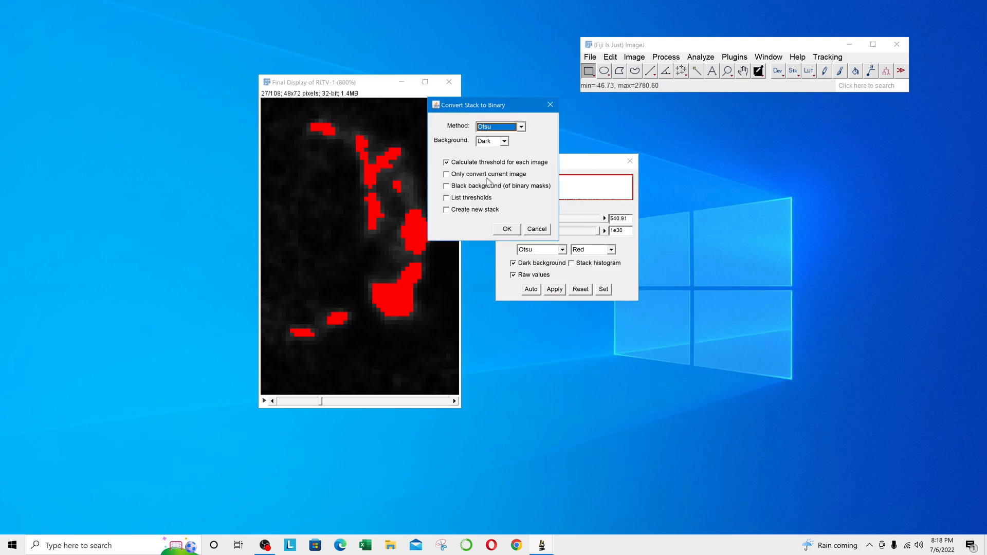
{"action": "left_click", "coordinate": [478, 210]}
{"action": "left_click", "coordinate": [507, 229]}
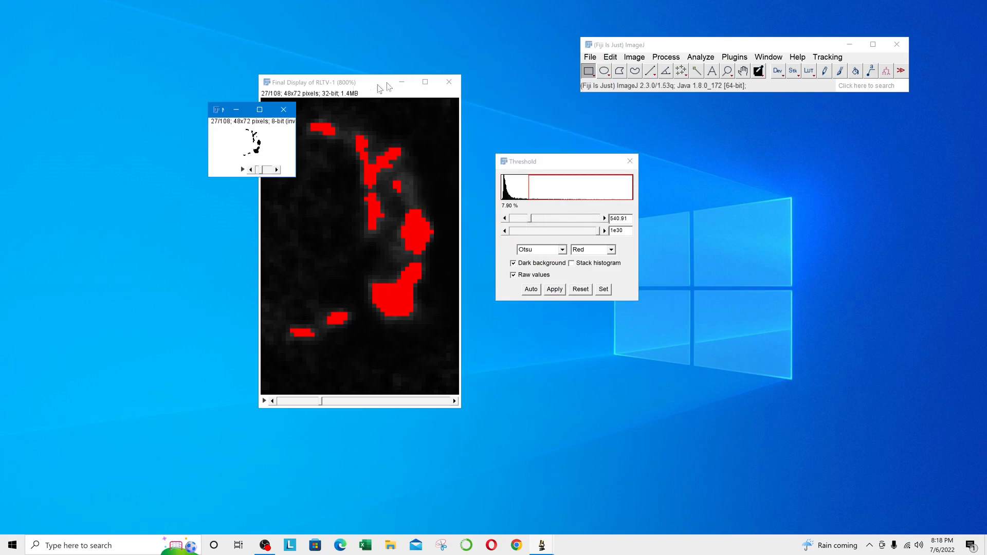
Minimize the source stack, enlarge the mask stack to 800%, and close the threshold settings.
{"action": "left_click", "coordinate": [402, 82]}
{"action": "key", "text": "plus"}
{"action": "key", "text": "plus"}
{"action": "key", "text": "plus"}
{"action": "key", "text": "plus"}
{"action": "key", "text": "plus"}
{"action": "key", "text": "plus"}
{"action": "key", "text": "plus"}
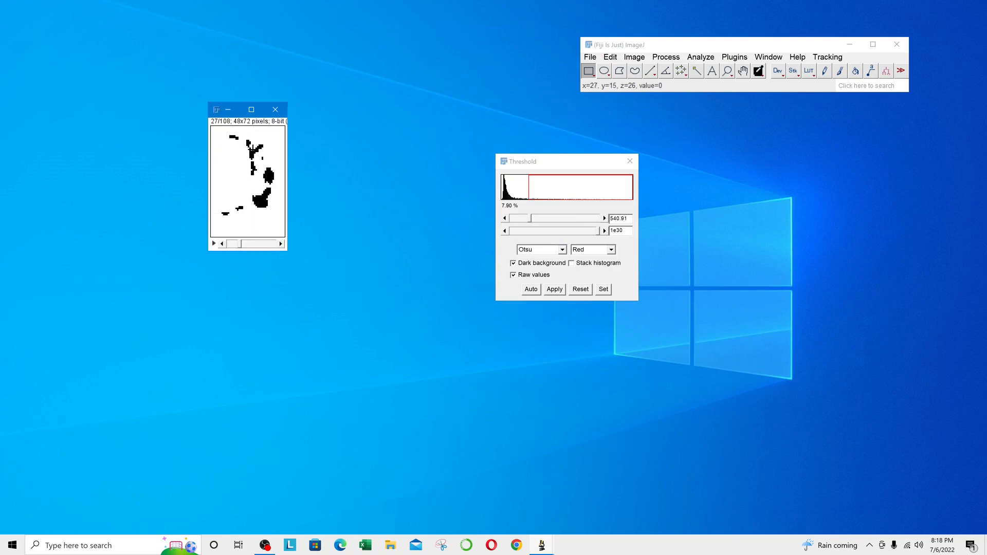
{"action": "key", "text": "minus"}
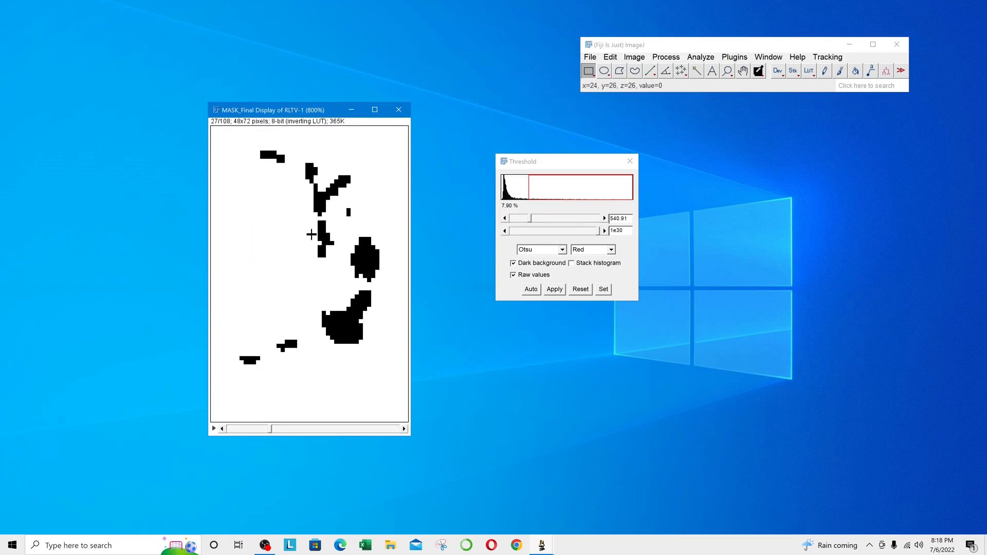
{"action": "left_click", "coordinate": [625, 158]}
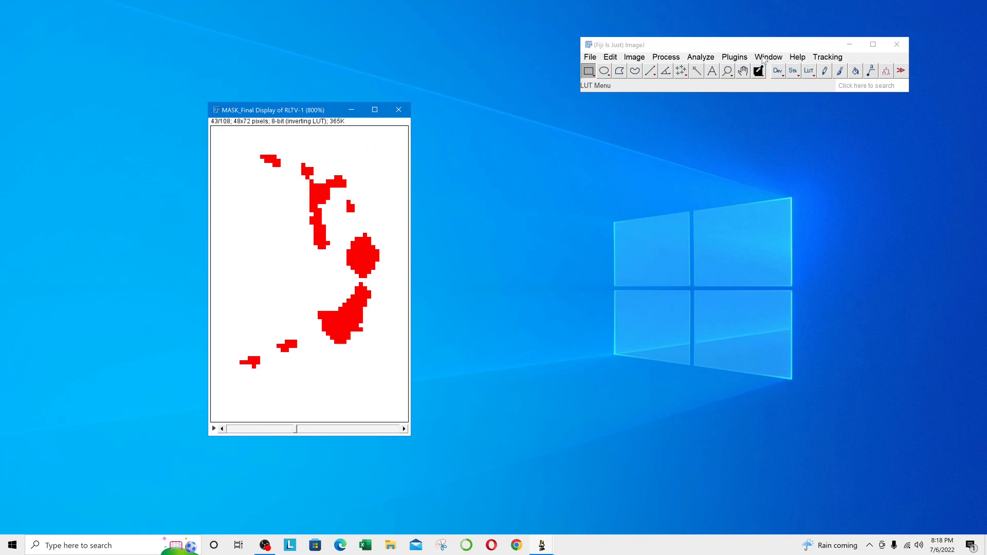
Start TrackMate on the mask stack, swapping the Z and T dimensions.
{"action": "left_click", "coordinate": [744, 58]}
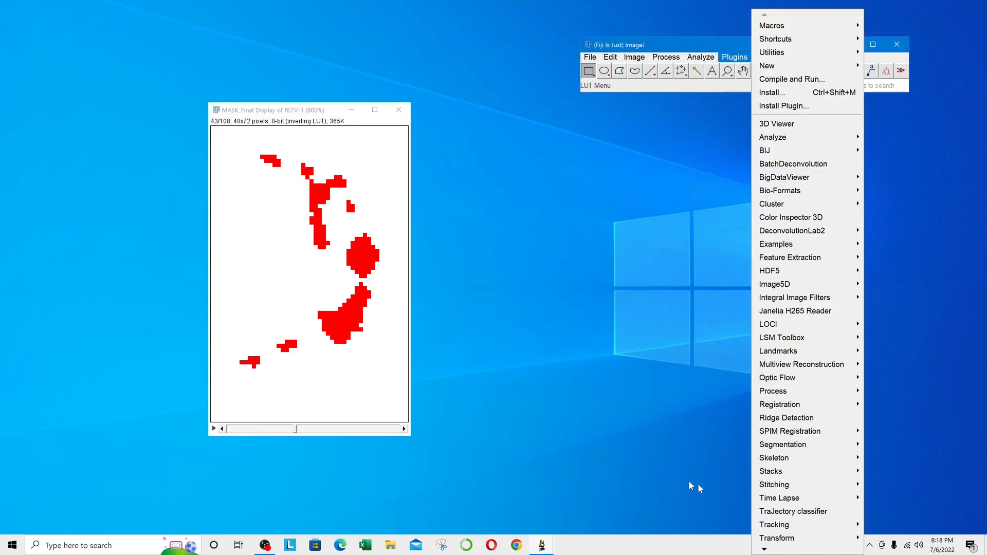
{"action": "mouse_move", "coordinate": [766, 527]}
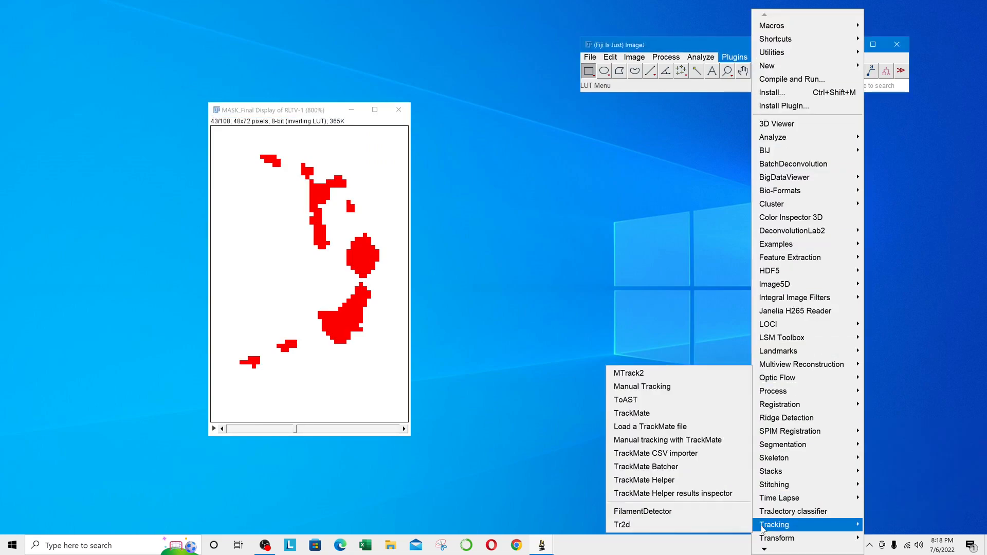
{"action": "left_click", "coordinate": [637, 414]}
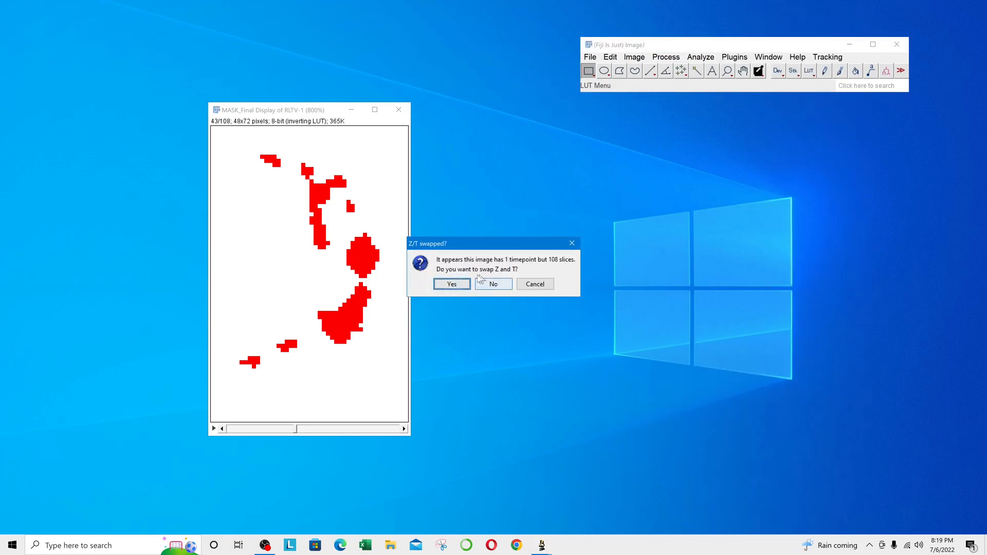
{"action": "left_click", "coordinate": [460, 283]}
Search the Fiji commands for TRACKMATE and open the TrackMate help page in the browser.
{"action": "left_click", "coordinate": [858, 86]}
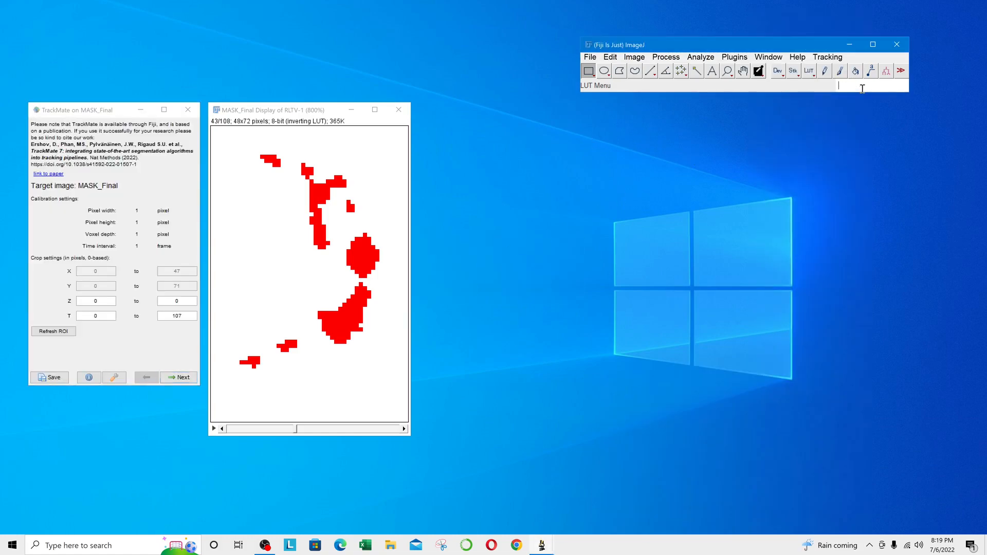
{"action": "type", "text": "TRACKMATE"}
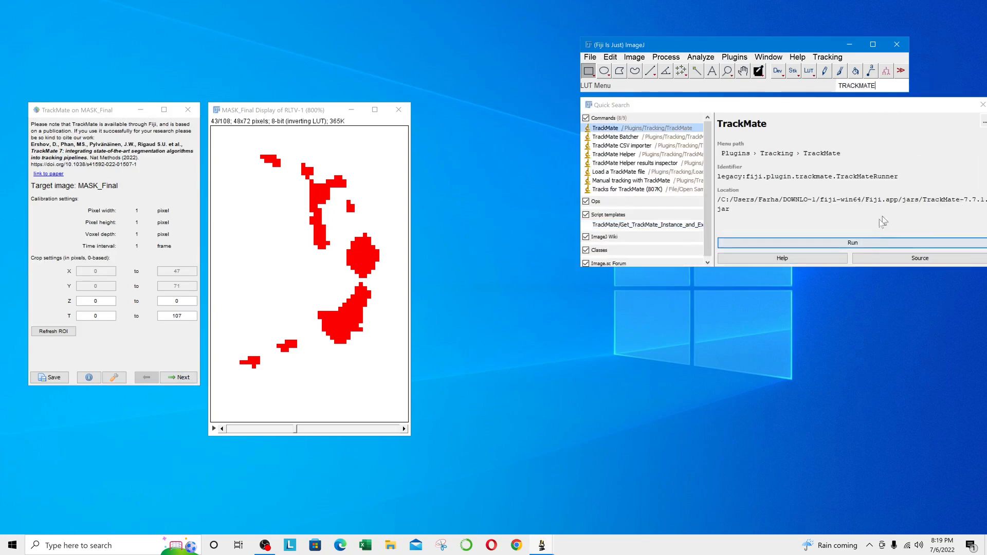
{"action": "left_click", "coordinate": [814, 256]}
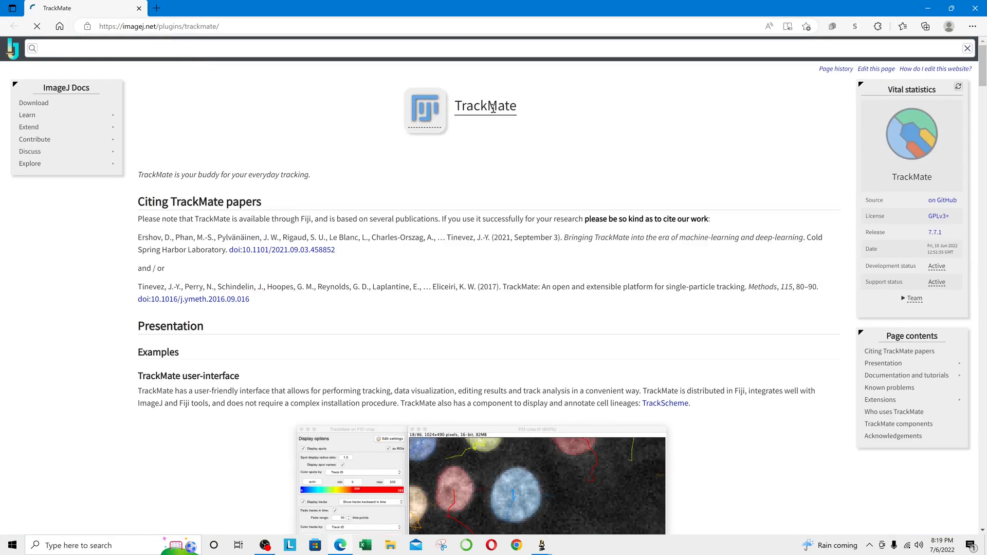
Highlight the TrackMate page's title and web address to identify the documentation source.
{"action": "left_click_drag", "start_coordinate": [532, 110], "coordinate": [464, 112]}
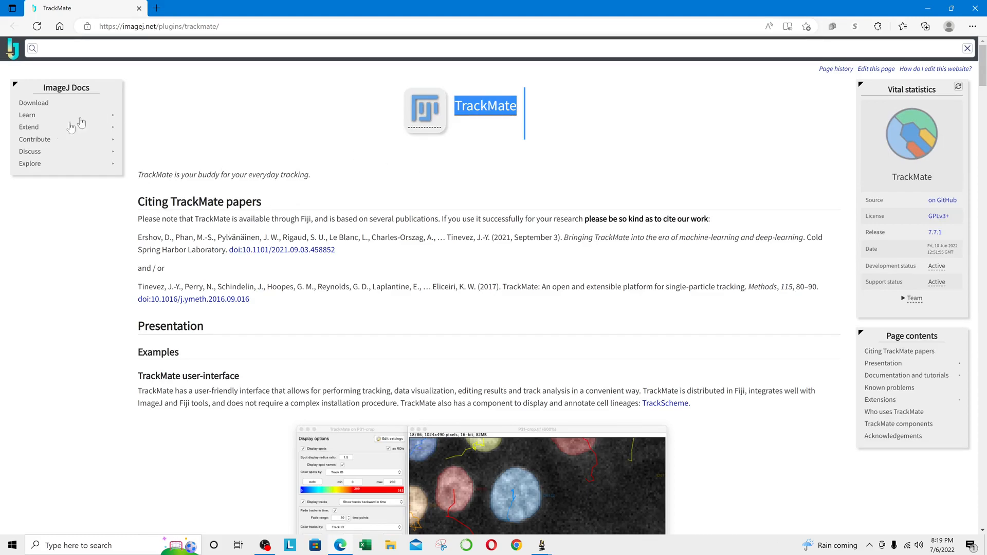
{"action": "scroll", "coordinate": [205, 275], "scroll_direction": "down", "scroll_amount": 5}
{"action": "scroll", "coordinate": [206, 275], "scroll_direction": "up", "scroll_amount": 5}
{"action": "left_click", "coordinate": [97, 29]}
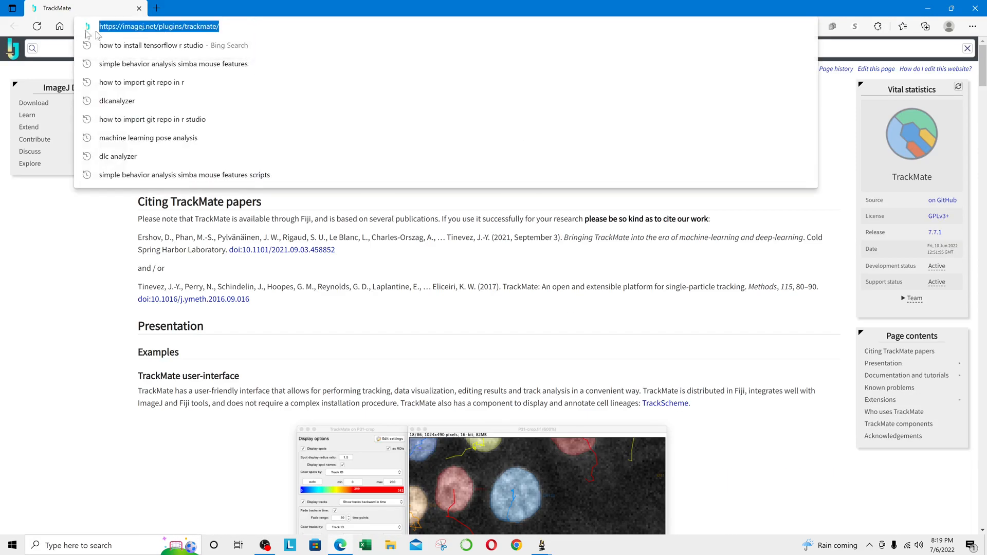
{"action": "left_click", "coordinate": [112, 309]}
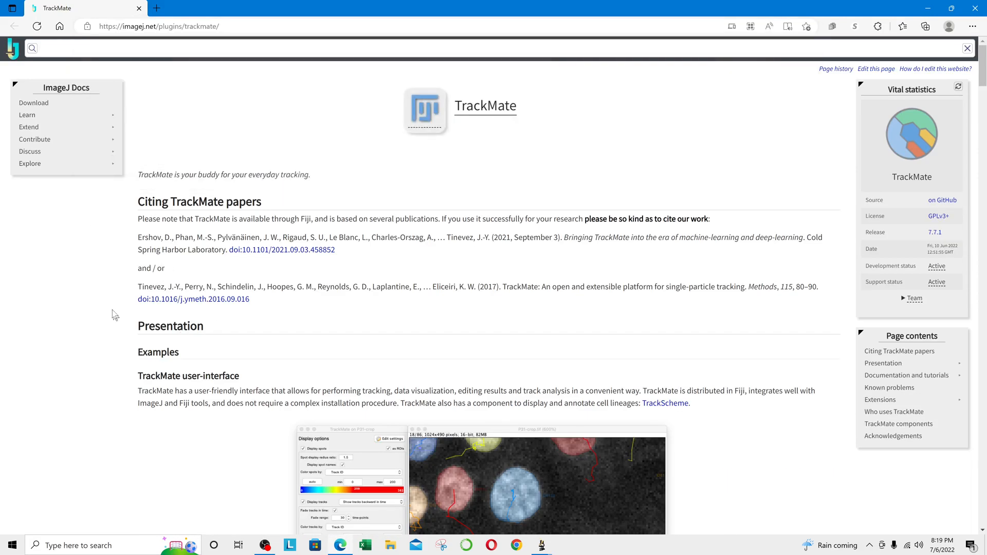
Examine the TrackMate page's examples of 3D lineage tracking, fusion and split events, track analysis, and morphological measurements over time.
{"action": "scroll", "coordinate": [112, 310], "scroll_direction": "down", "scroll_amount": 20}
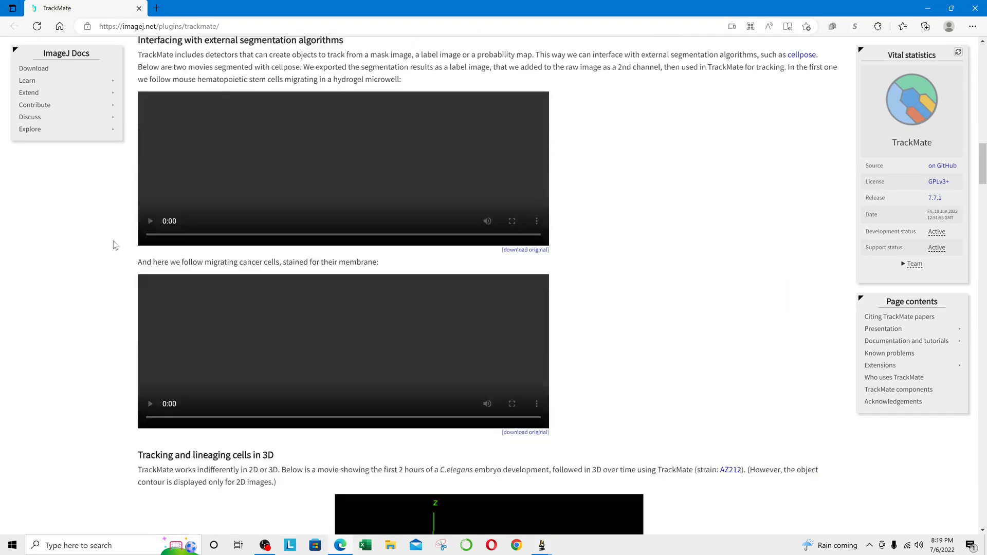
{"action": "scroll", "coordinate": [116, 245], "scroll_direction": "down", "scroll_amount": 7}
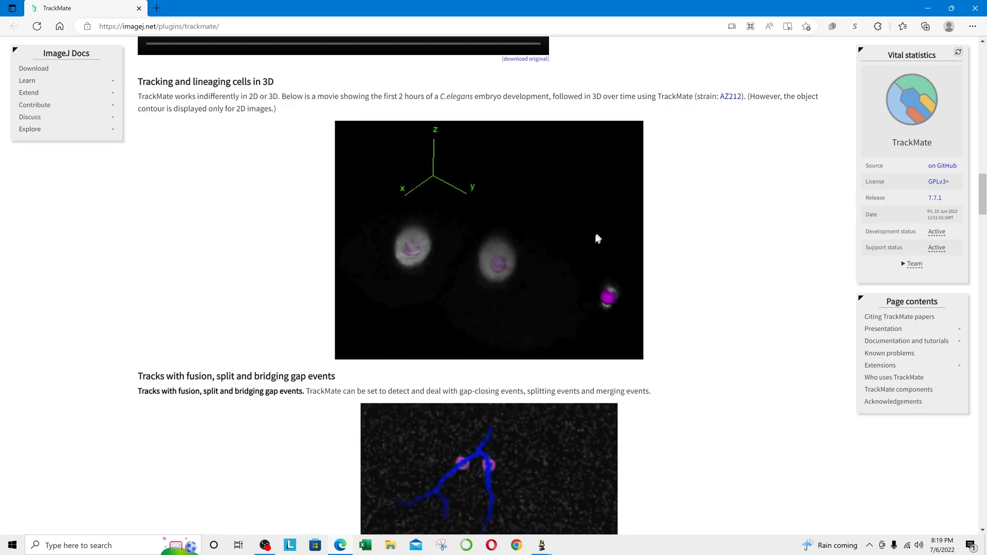
{"action": "scroll", "coordinate": [596, 238], "scroll_direction": "down", "scroll_amount": 1}
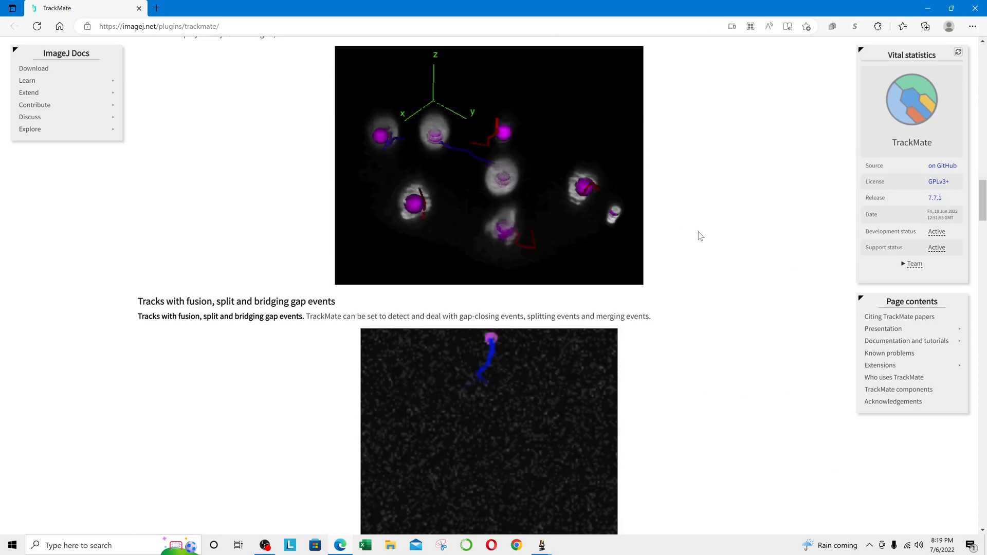
{"action": "scroll", "coordinate": [698, 236], "scroll_direction": "down", "scroll_amount": 1}
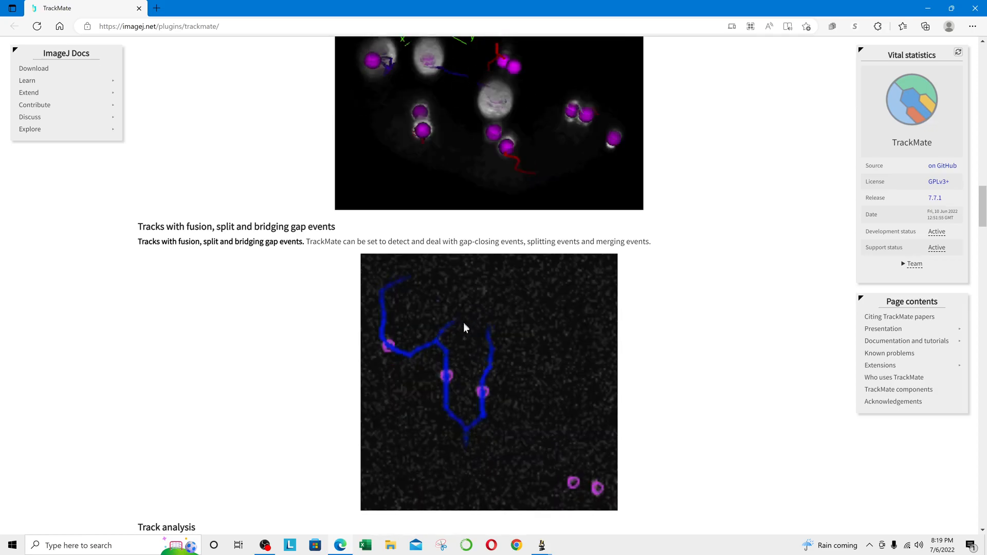
{"action": "scroll", "coordinate": [464, 445], "scroll_direction": "down", "scroll_amount": 1}
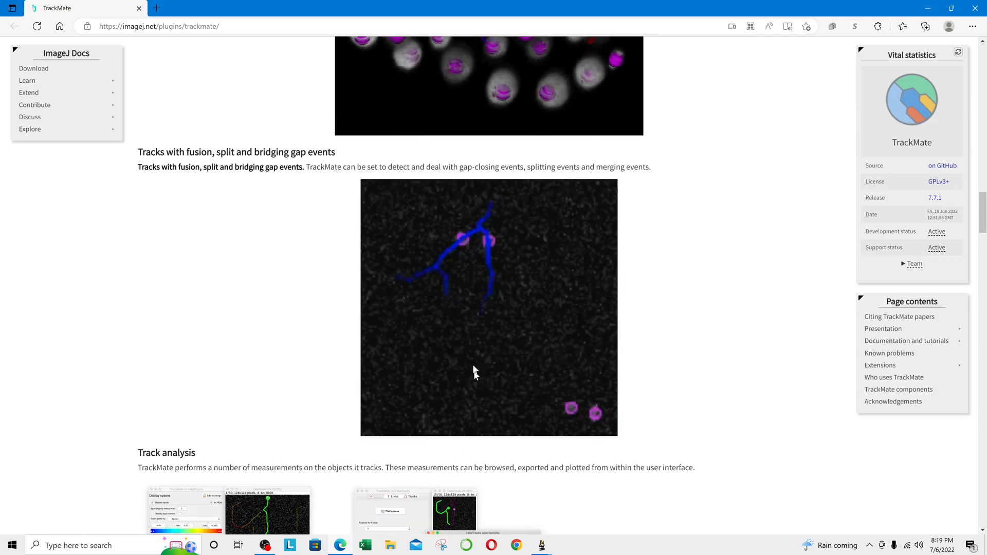
{"action": "scroll", "coordinate": [493, 282], "scroll_direction": "down", "scroll_amount": 6}
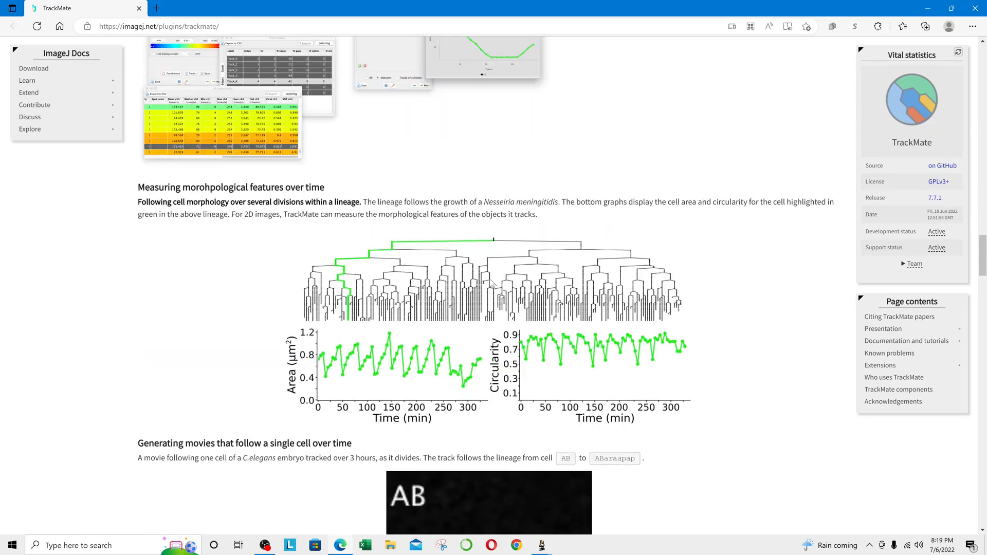
{"action": "scroll", "coordinate": [491, 284], "scroll_direction": "down", "scroll_amount": 6}
{"action": "scroll", "coordinate": [505, 260], "scroll_direction": "up", "scroll_amount": 6}
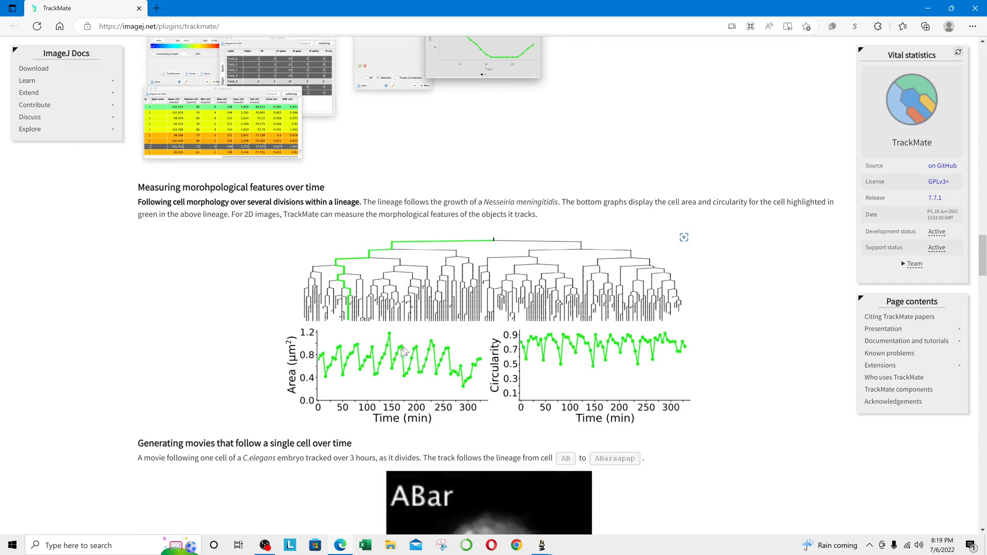
{"action": "scroll", "coordinate": [423, 201], "scroll_direction": "up", "scroll_amount": 5}
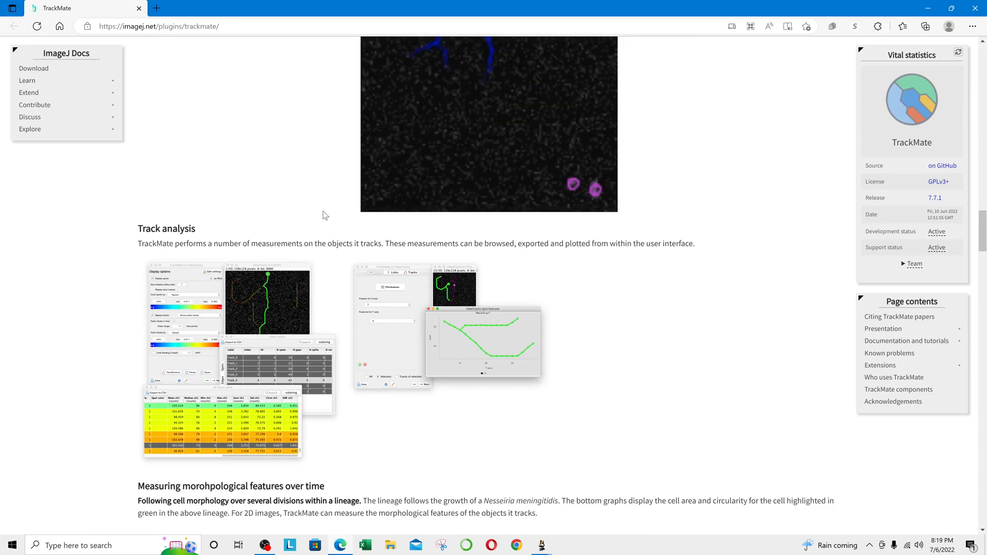
Close the TrackMate web page and arrange the TrackMate and MASK_Final windows side by side in Fiji.
{"action": "left_click", "coordinate": [139, 9]}
{"action": "left_click_drag", "start_coordinate": [118, 112], "coordinate": [554, 107]}
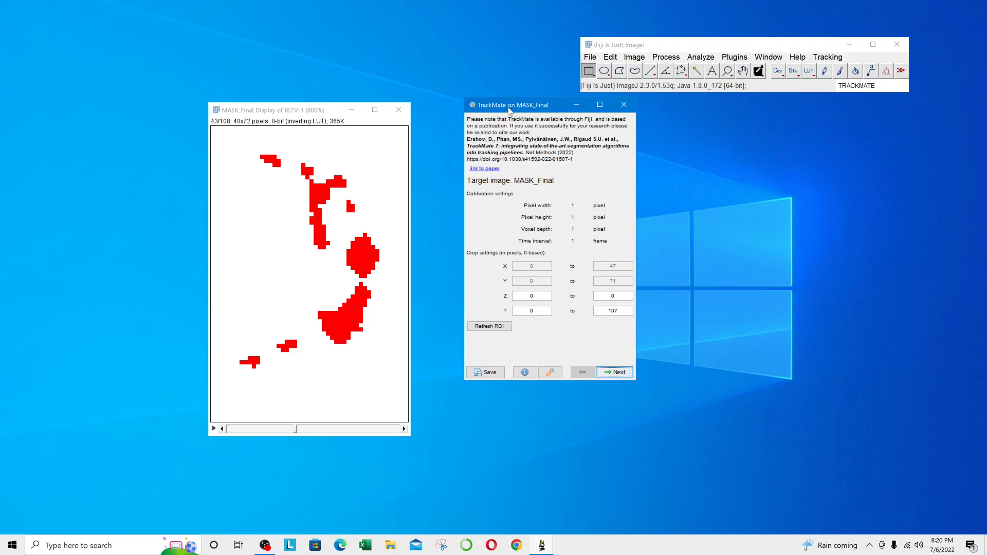
{"action": "left_click_drag", "start_coordinate": [509, 110], "coordinate": [539, 118]}
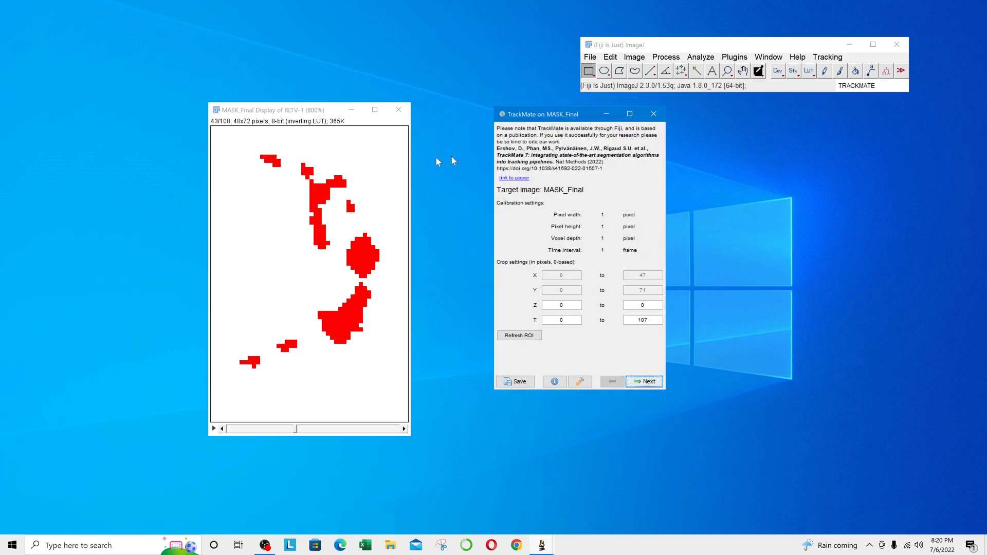
{"action": "left_click_drag", "start_coordinate": [271, 110], "coordinate": [289, 76]}
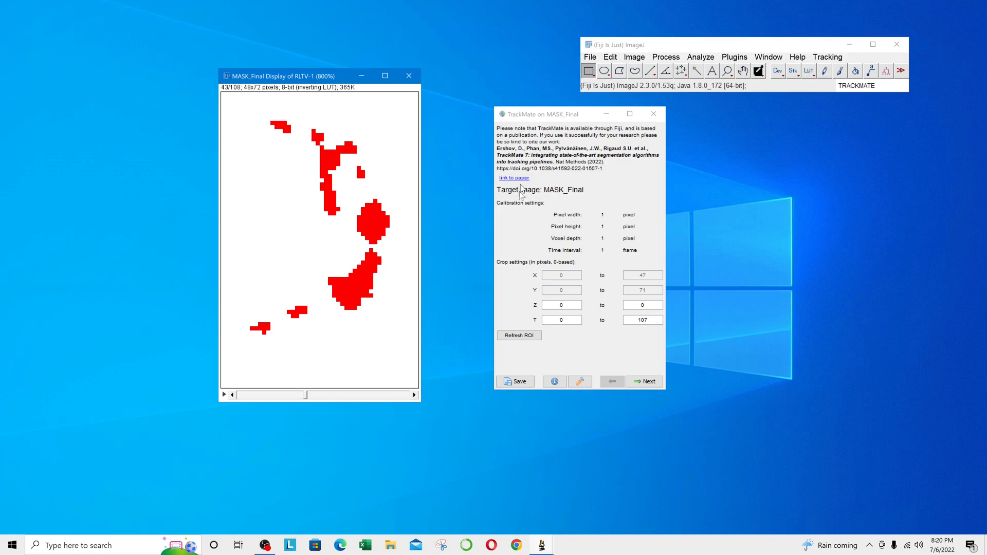
Browse the frames of the MASK_Final stack to review how the mitochondria change, and return to the first frame.
{"action": "scroll", "coordinate": [323, 238], "scroll_direction": "down", "scroll_amount": 20}
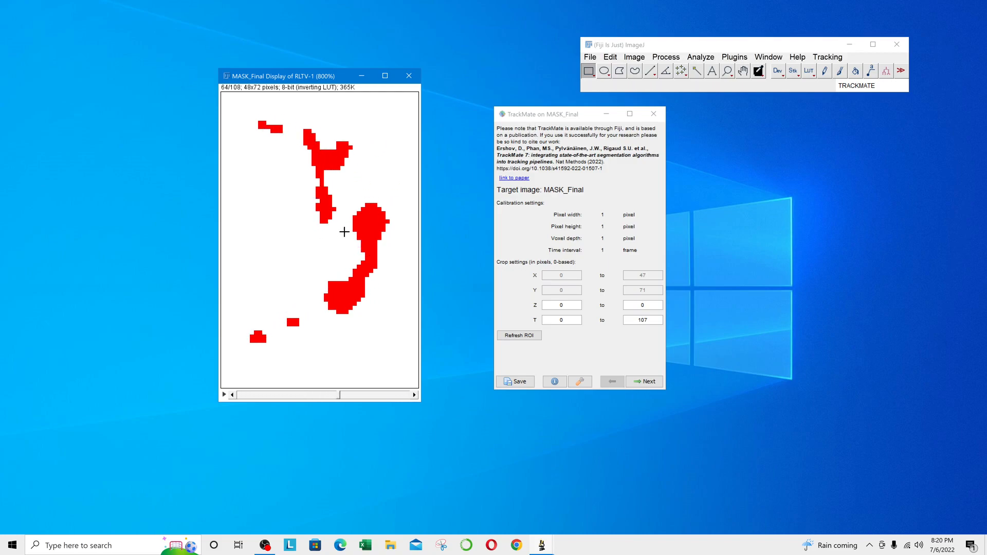
{"action": "scroll", "coordinate": [349, 222], "scroll_direction": "up", "scroll_amount": 5}
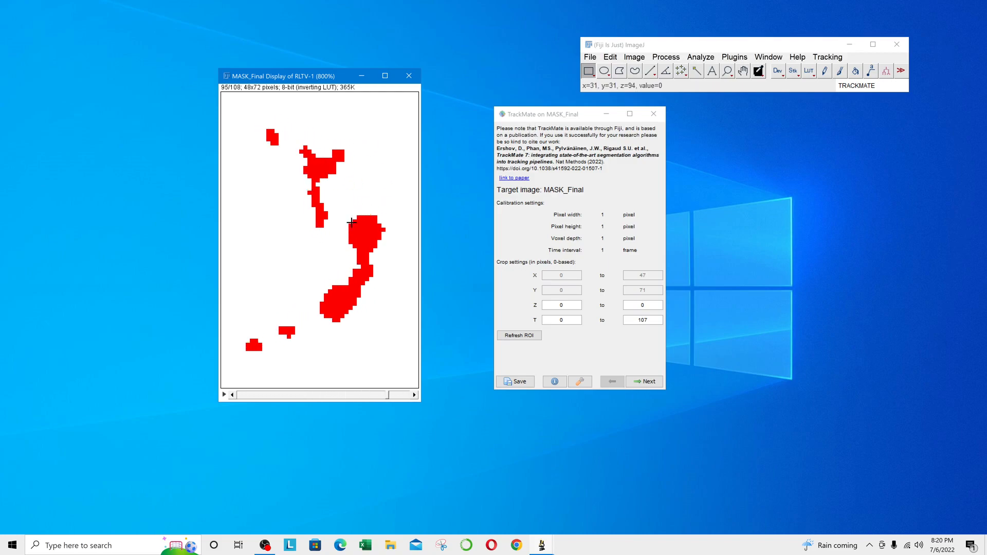
{"action": "scroll", "coordinate": [349, 222], "scroll_direction": "up", "scroll_amount": 20}
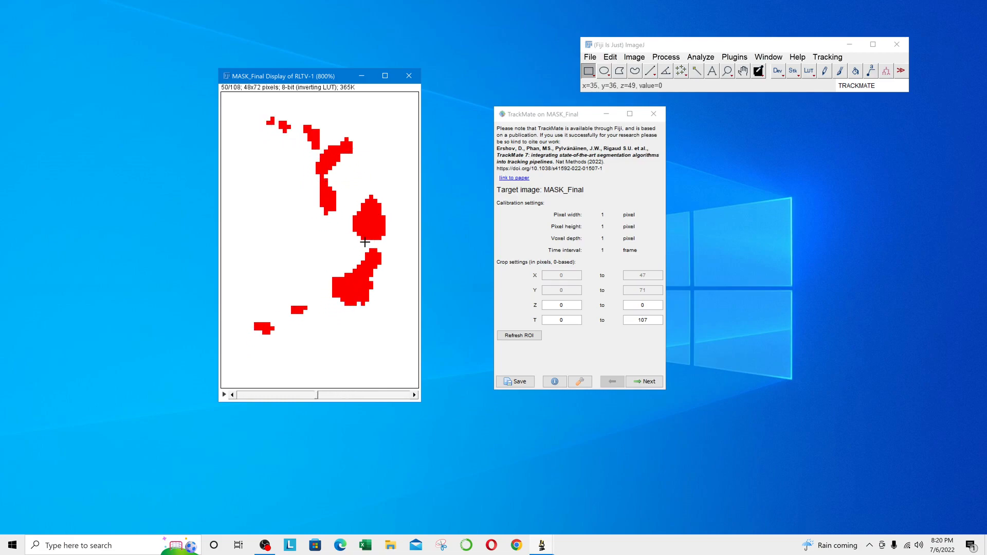
{"action": "scroll", "coordinate": [359, 239], "scroll_direction": "up", "scroll_amount": 3}
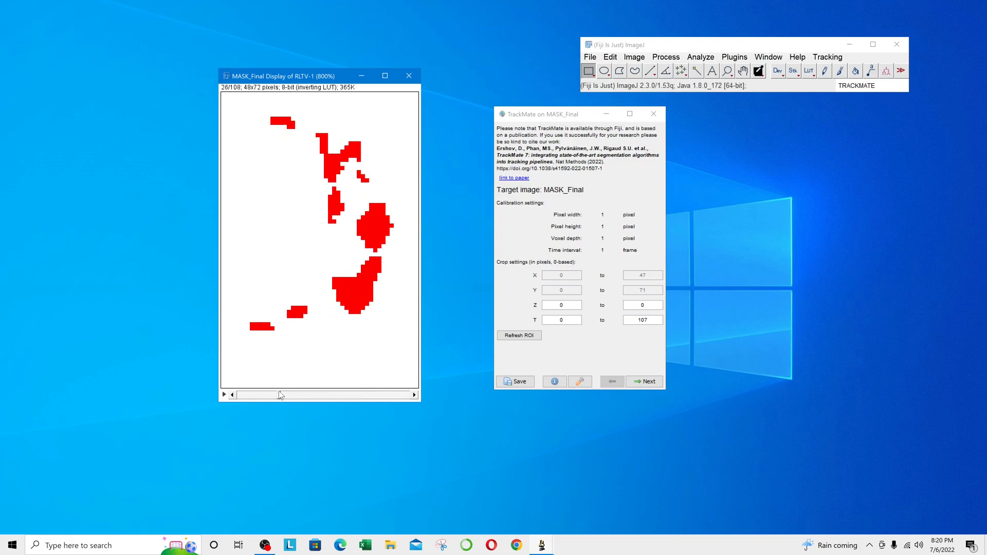
{"action": "left_click_drag", "start_coordinate": [280, 395], "coordinate": [226, 400]}
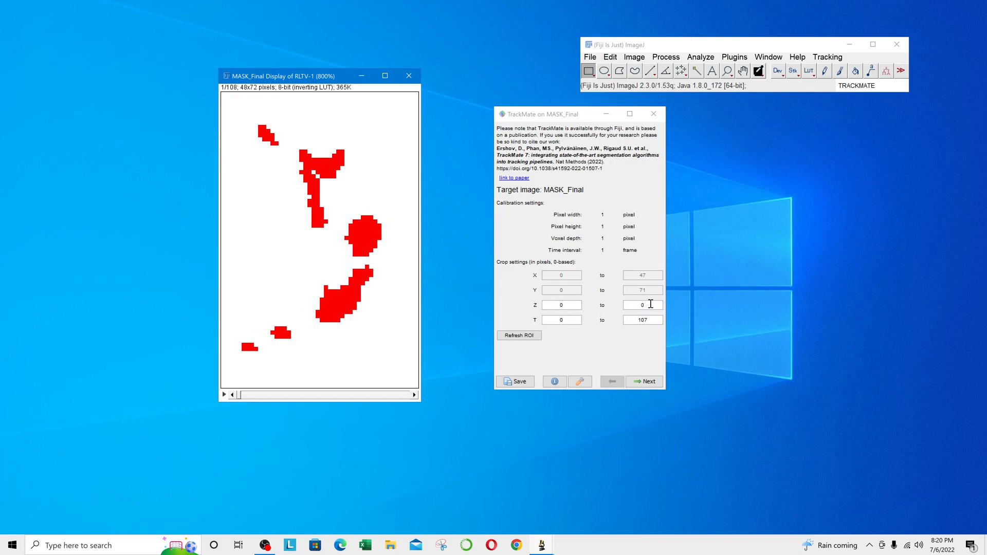
Accept TrackMate's crop settings for the full stack and choose the Mask detector.
{"action": "left_click", "coordinate": [651, 304]}
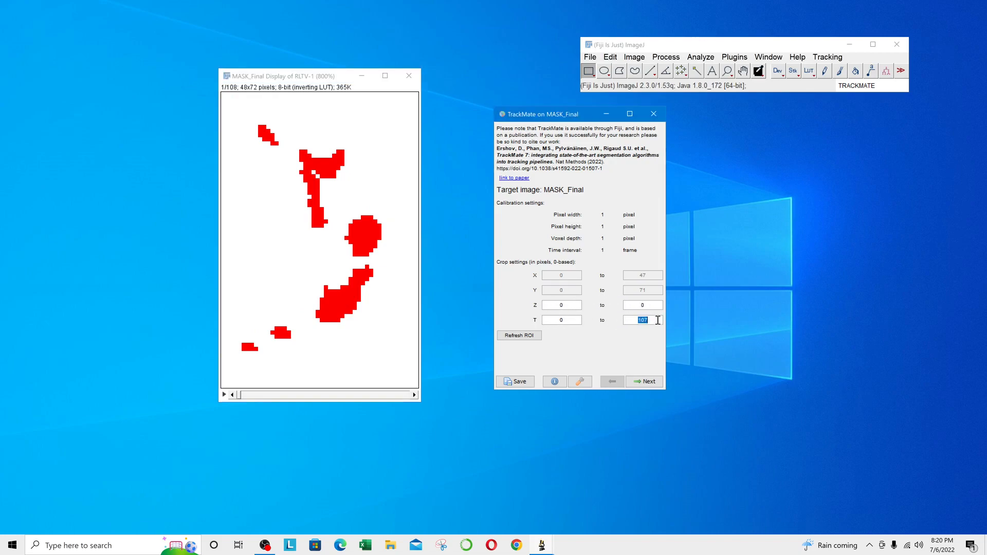
{"action": "left_click", "coordinate": [649, 382]}
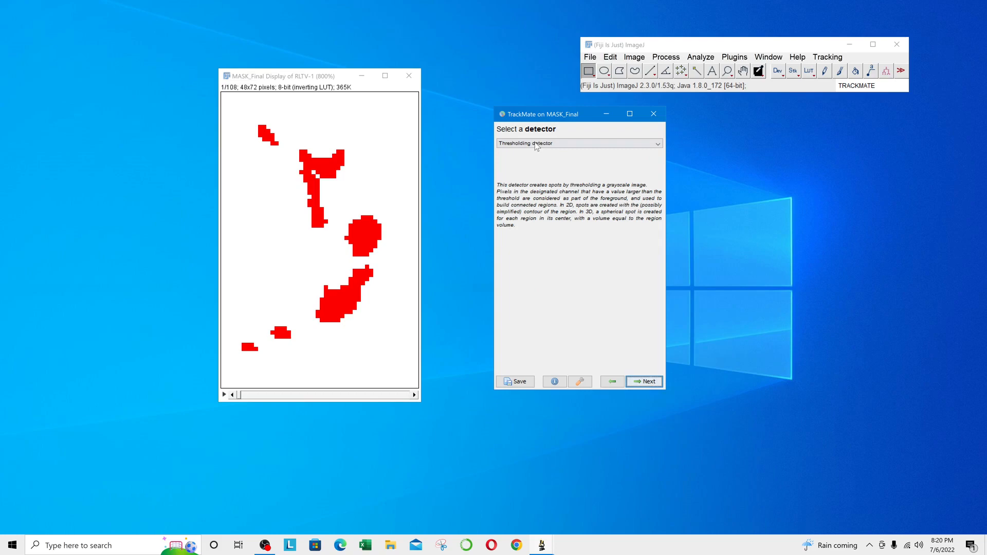
{"action": "left_click", "coordinate": [535, 145]}
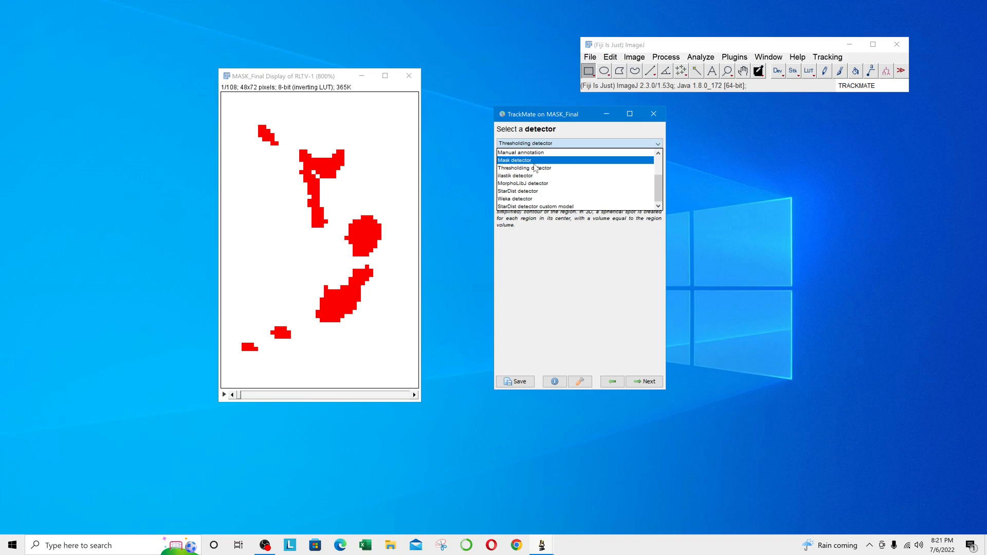
{"action": "left_click", "coordinate": [520, 160]}
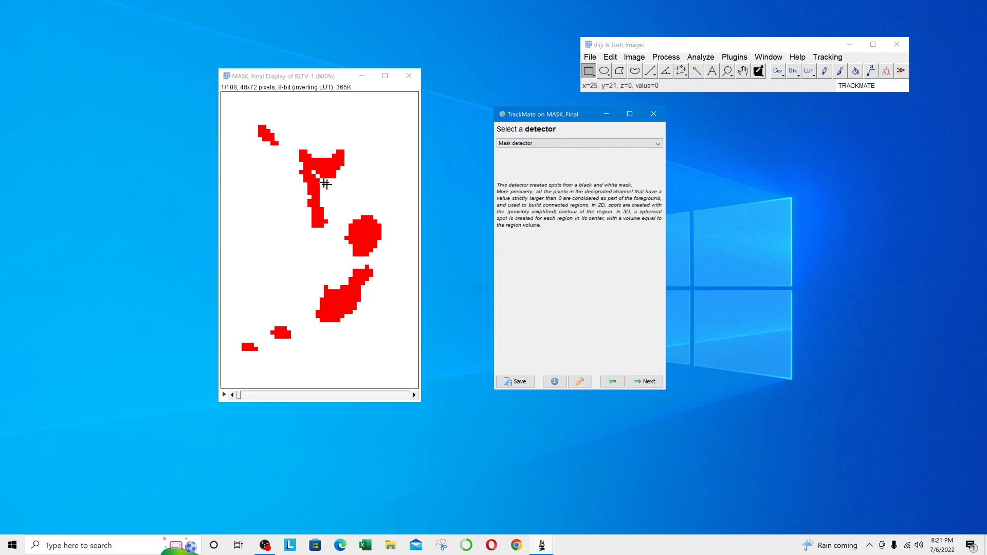
{"action": "left_click", "coordinate": [644, 382]}
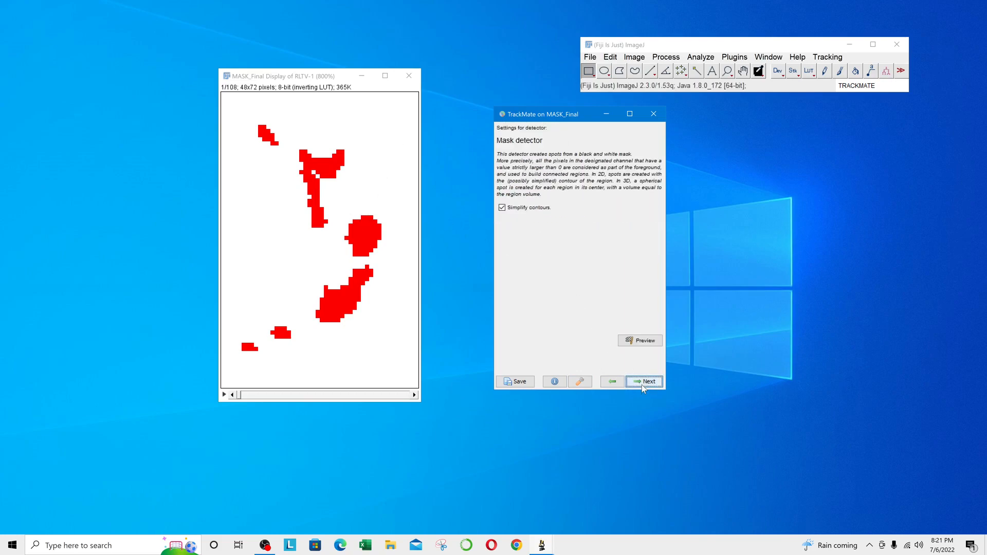
Compare detection previews with Simplify contours on and off, leaving the option enabled.
{"action": "left_click", "coordinate": [637, 342]}
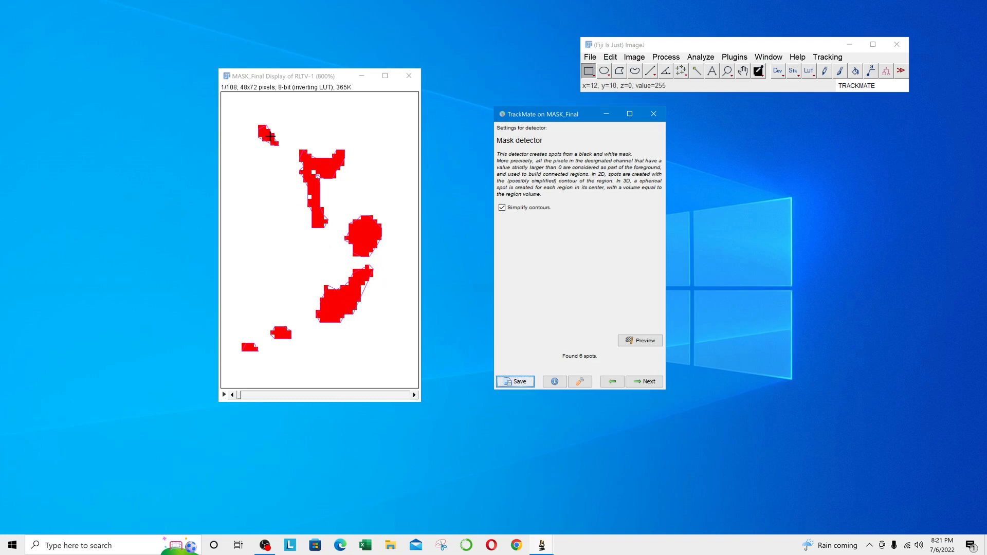
{"action": "left_click", "coordinate": [521, 208]}
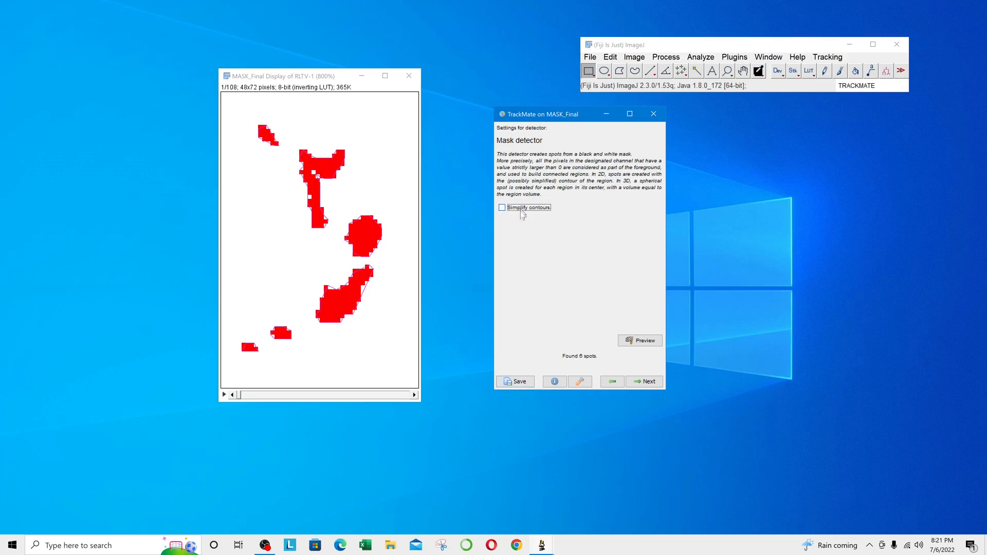
{"action": "left_click", "coordinate": [646, 341]}
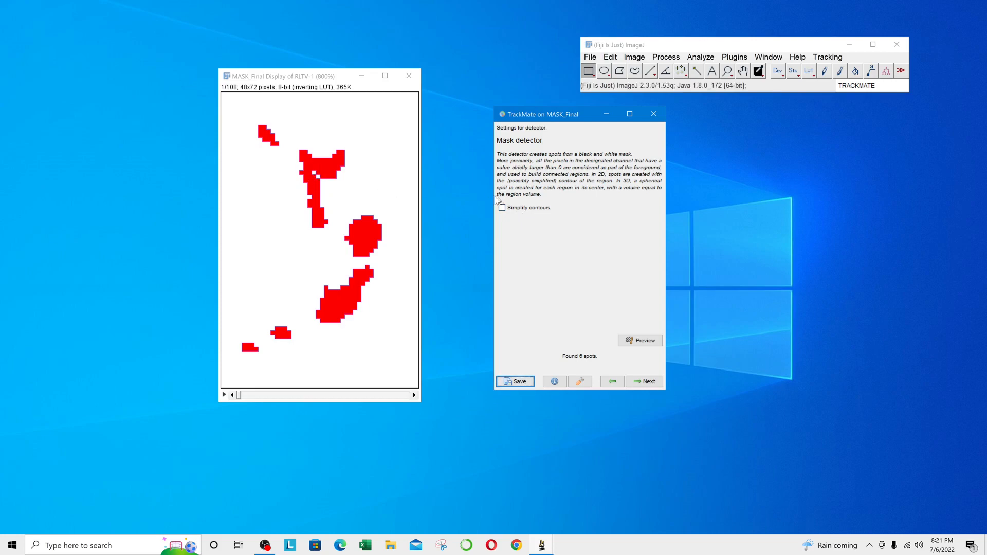
{"action": "left_click", "coordinate": [525, 208]}
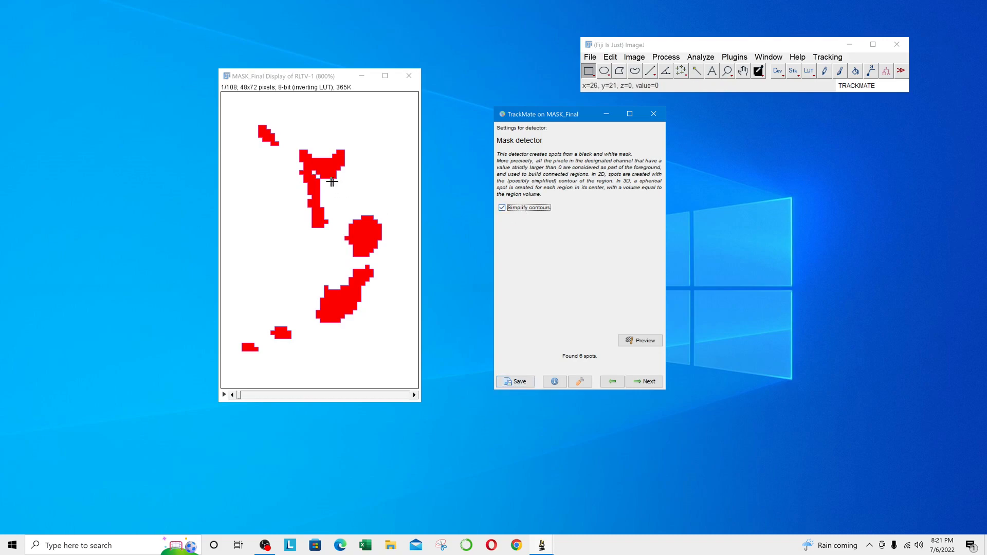
{"action": "left_click", "coordinate": [648, 342]}
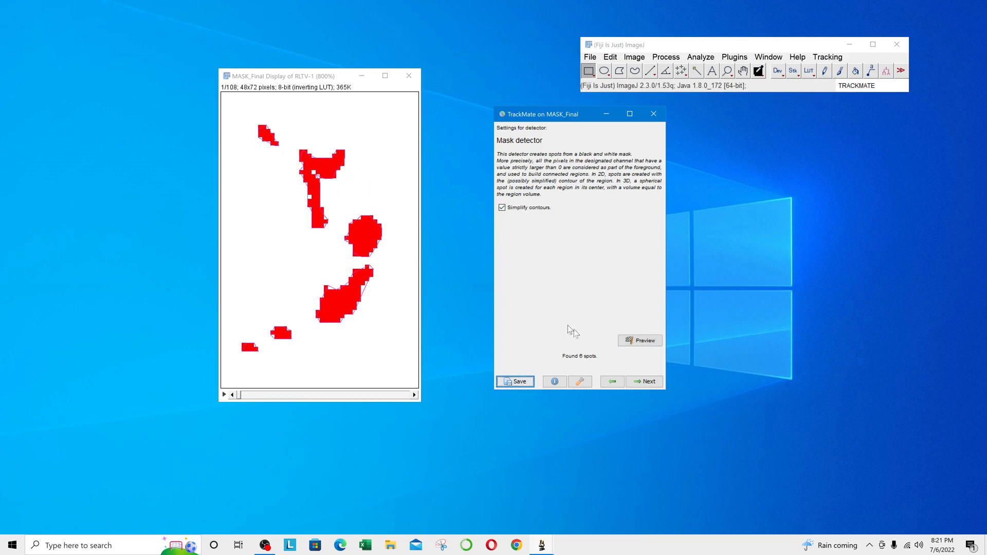
Run the mask detection on all frames and apply the automatic initial quality threshold, checking it against the first few frames.
{"action": "left_click", "coordinate": [649, 382]}
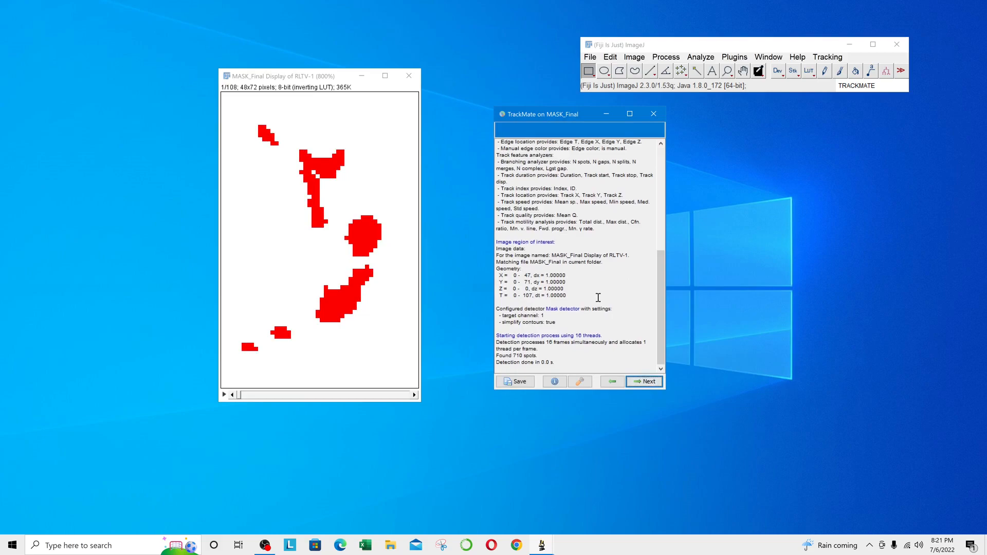
{"action": "left_click", "coordinate": [650, 381]}
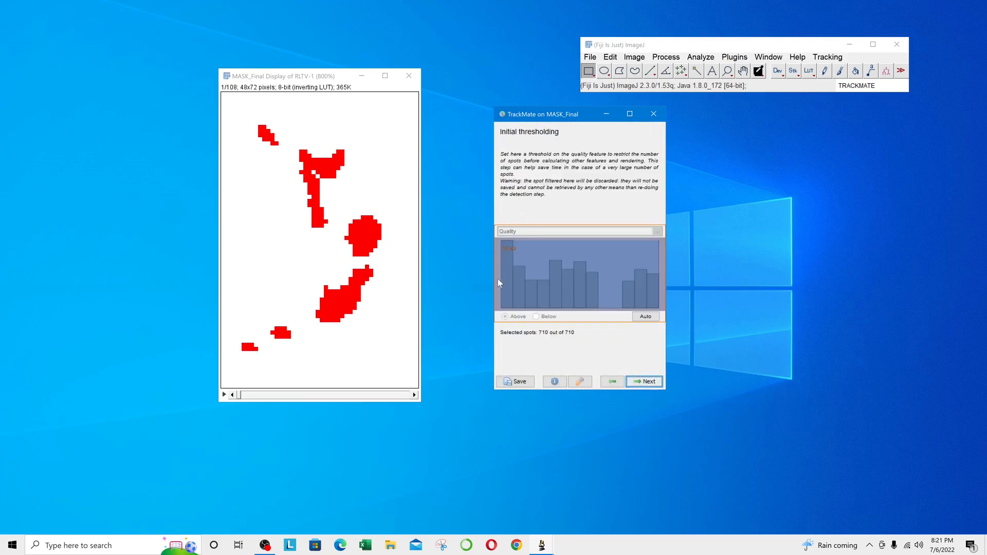
{"action": "left_click_drag", "start_coordinate": [499, 279], "coordinate": [467, 280]}
{"action": "left_click", "coordinate": [645, 317]}
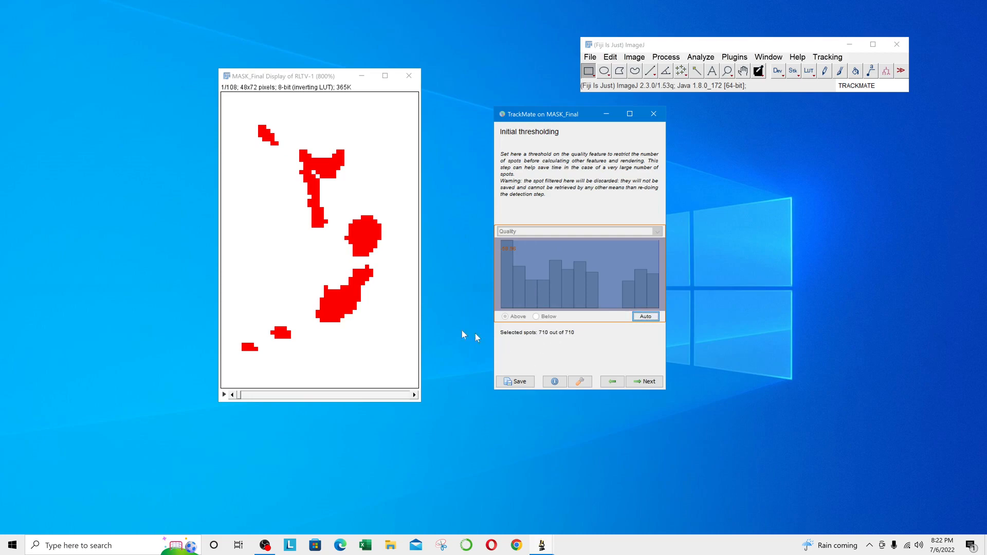
{"action": "scroll", "coordinate": [320, 278], "scroll_direction": "down", "scroll_amount": 5}
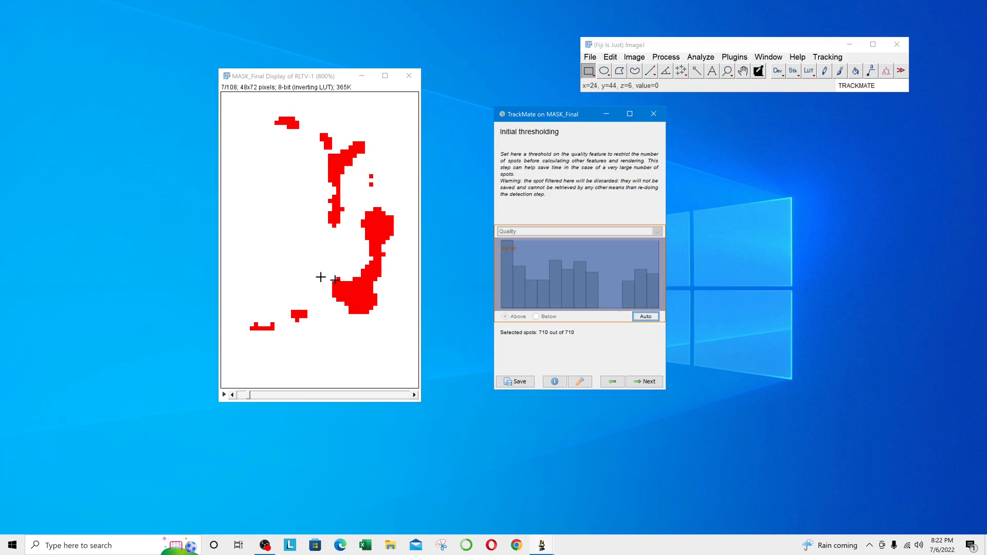
{"action": "scroll", "coordinate": [321, 278], "scroll_direction": "up", "scroll_amount": 5}
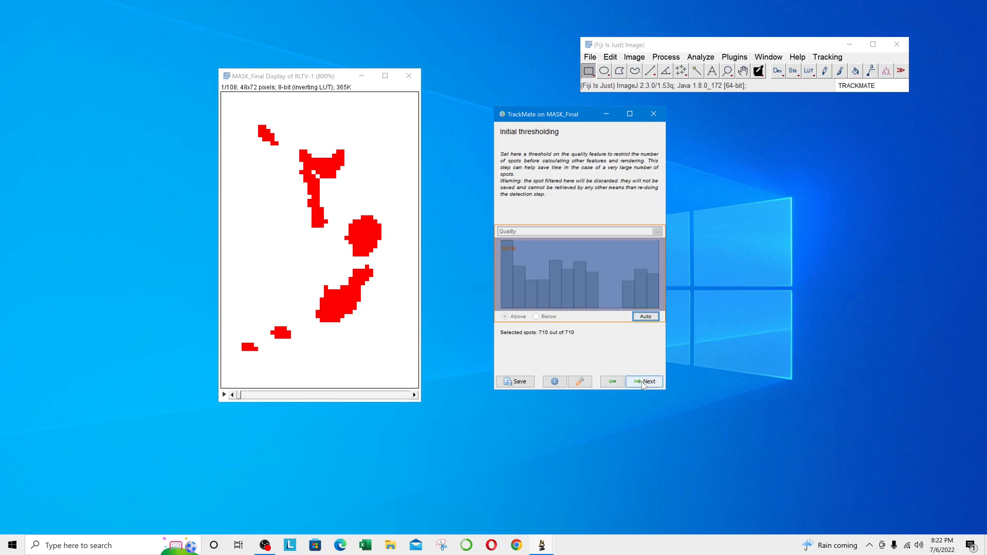
{"action": "scroll", "coordinate": [341, 221], "scroll_direction": "down", "scroll_amount": 4}
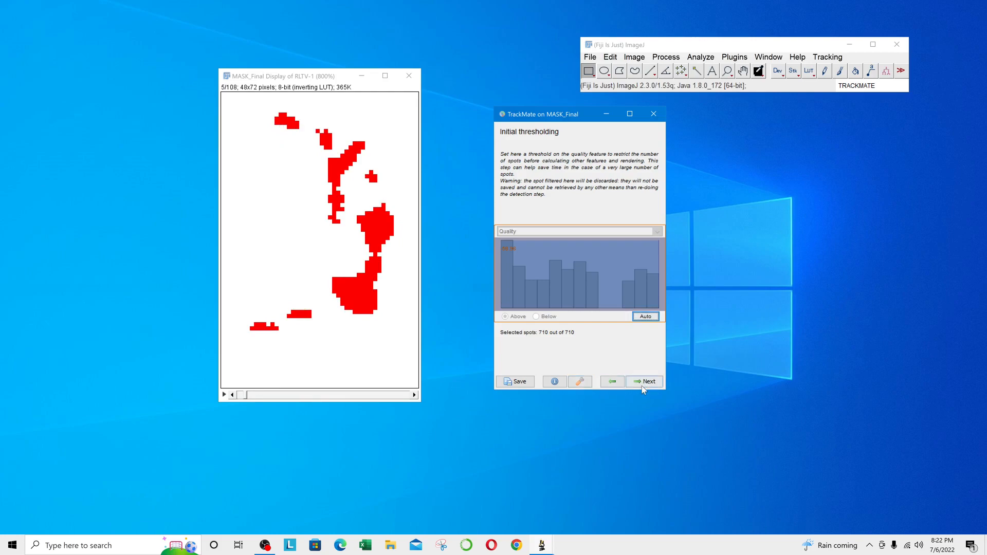
Lower the initial quality threshold to its minimum to keep all detected spots, and proceed to the spot filters.
{"action": "left_click", "coordinate": [599, 294]}
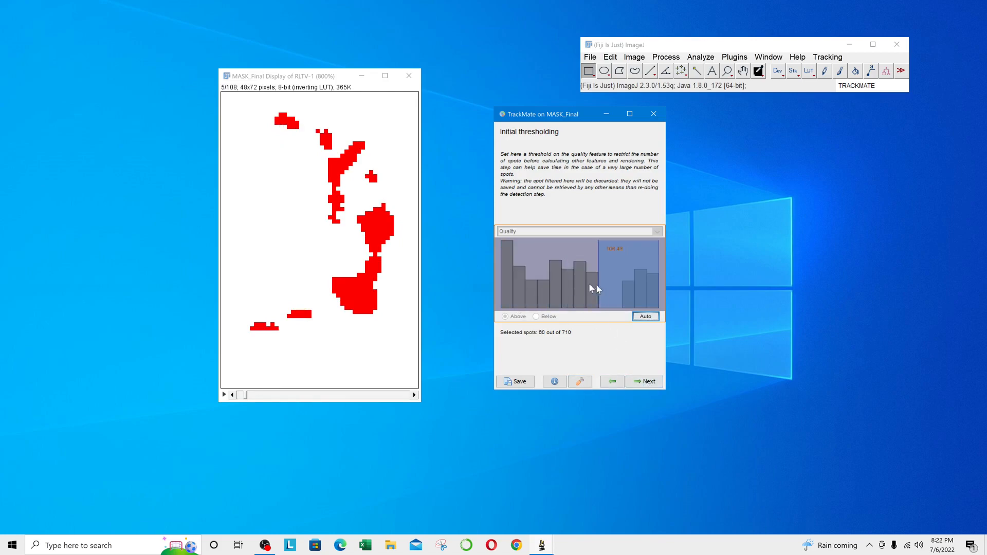
{"action": "left_click_drag", "start_coordinate": [588, 282], "coordinate": [397, 265]}
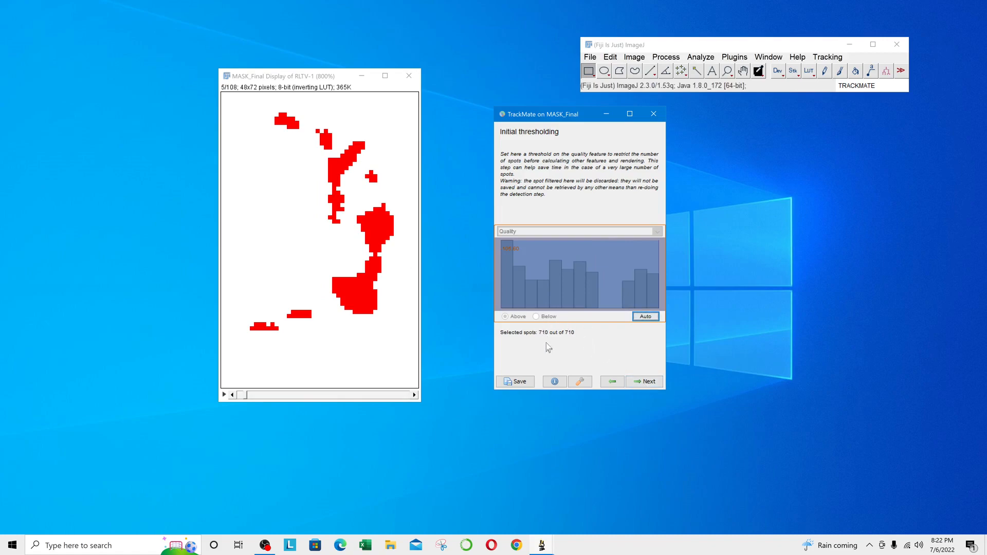
{"action": "left_click", "coordinate": [653, 384]}
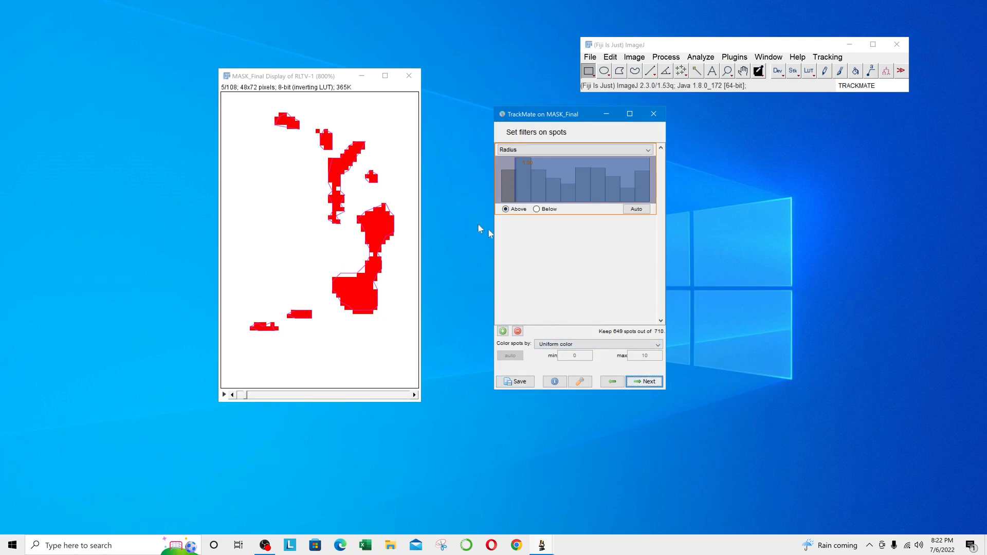
Switch the spot filter from Radius to Area and keep spots above a low threshold that removes only the smallest ones.
{"action": "left_click_drag", "start_coordinate": [516, 180], "coordinate": [539, 189]}
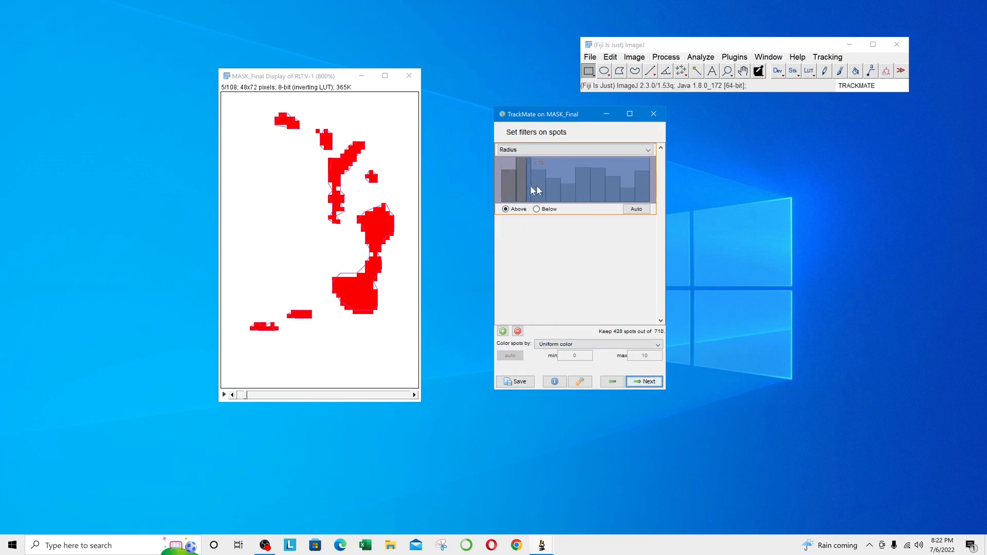
{"action": "left_click", "coordinate": [548, 150]}
{"action": "scroll", "coordinate": [554, 205], "scroll_direction": "up", "scroll_amount": 5}
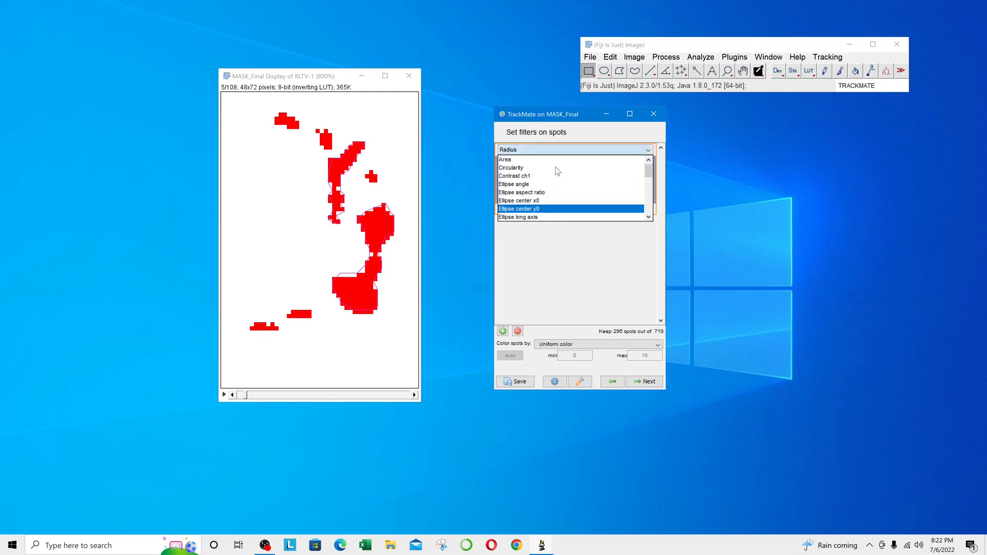
{"action": "left_click", "coordinate": [556, 159]}
{"action": "left_click_drag", "start_coordinate": [629, 190], "coordinate": [504, 187]}
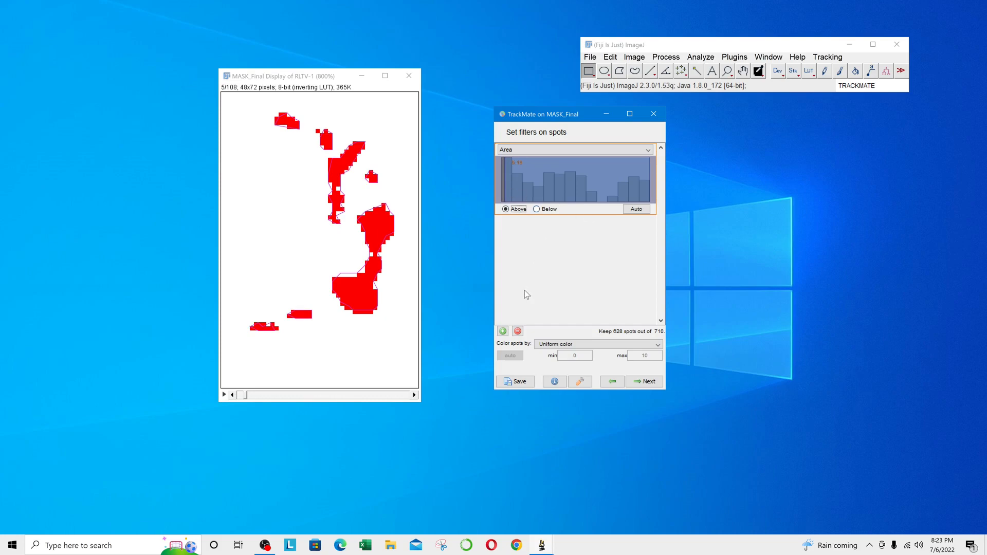
{"action": "key", "text": "Right"}
{"action": "key", "text": "Left"}
{"action": "left_click", "coordinate": [518, 172]}
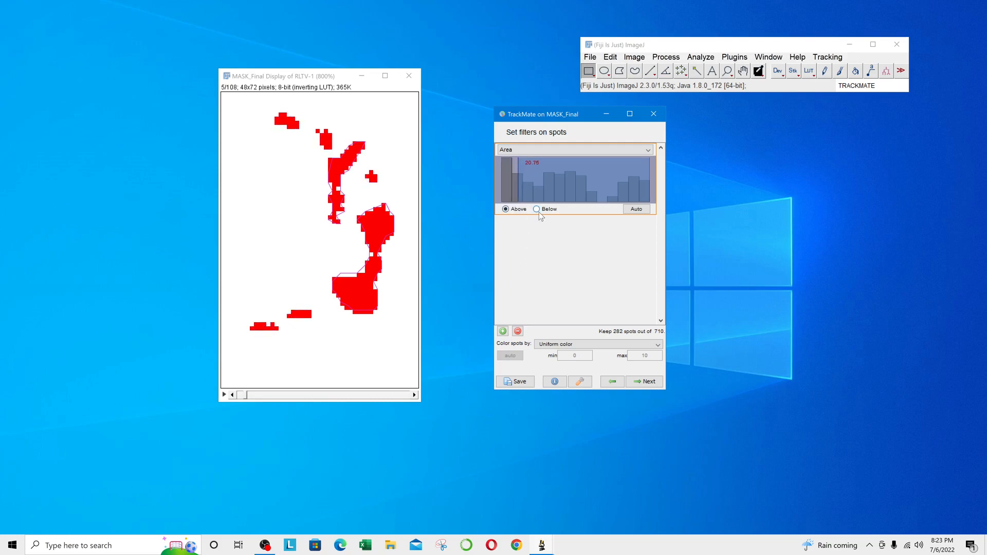
{"action": "key", "text": "Left"}
{"action": "left_click_drag", "start_coordinate": [504, 176], "coordinate": [504, 176]}
Color the spots by Area and scale the color range automatically.
{"action": "left_click", "coordinate": [552, 348]}
{"action": "left_click", "coordinate": [551, 370]}
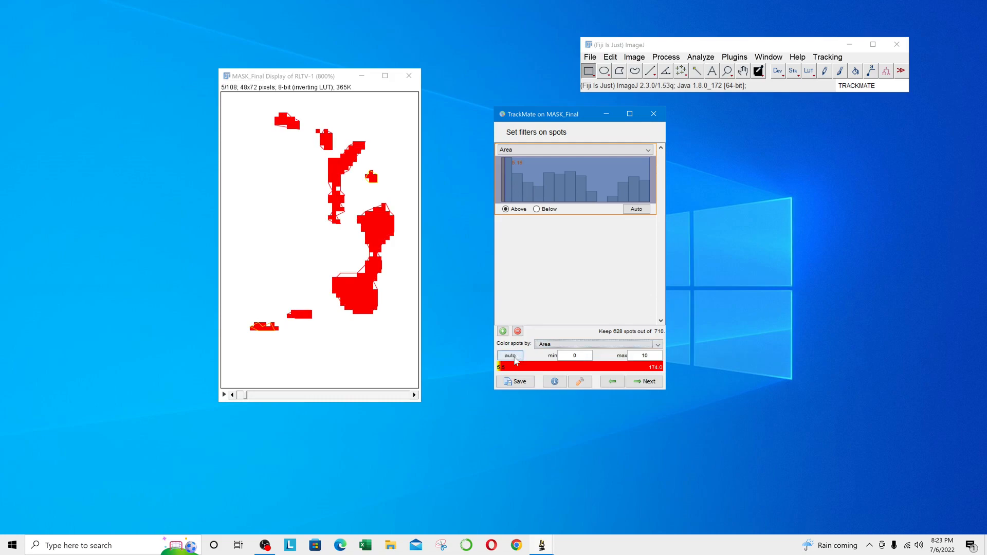
{"action": "left_click", "coordinate": [515, 359]}
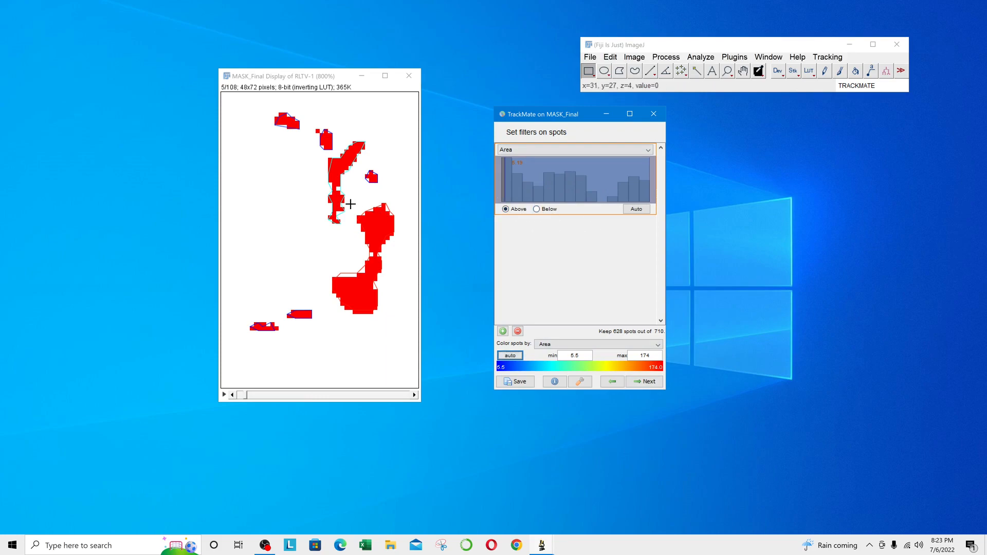
Accept the spot filter, keep the Overlap tracker as the linking method, and proceed to its settings.
{"action": "left_click", "coordinate": [648, 382]}
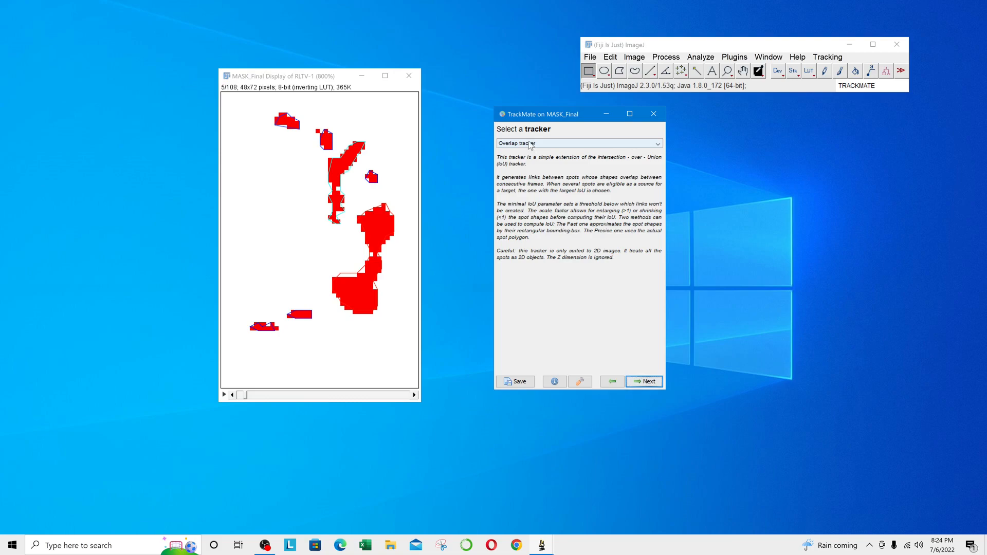
{"action": "left_click", "coordinate": [529, 145]}
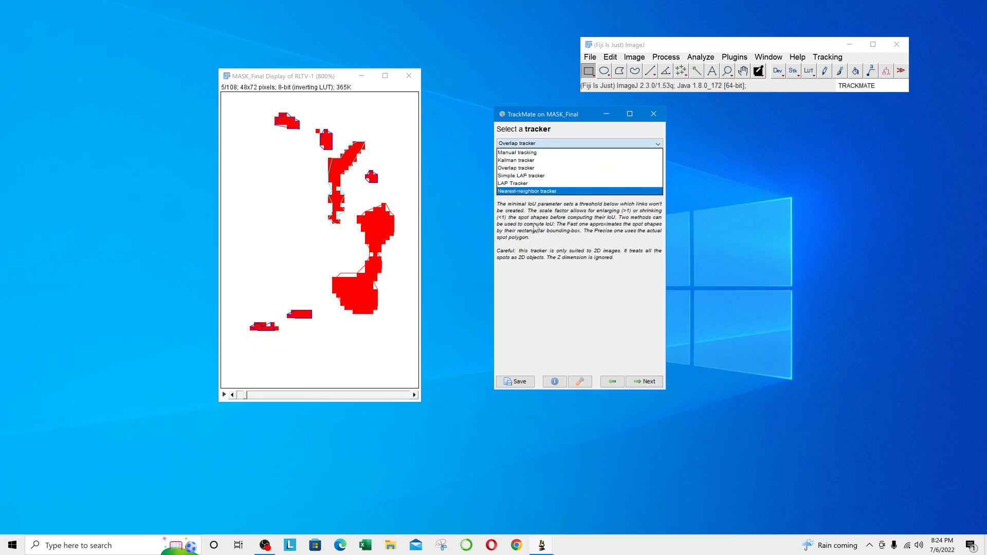
{"action": "left_click", "coordinate": [535, 240]}
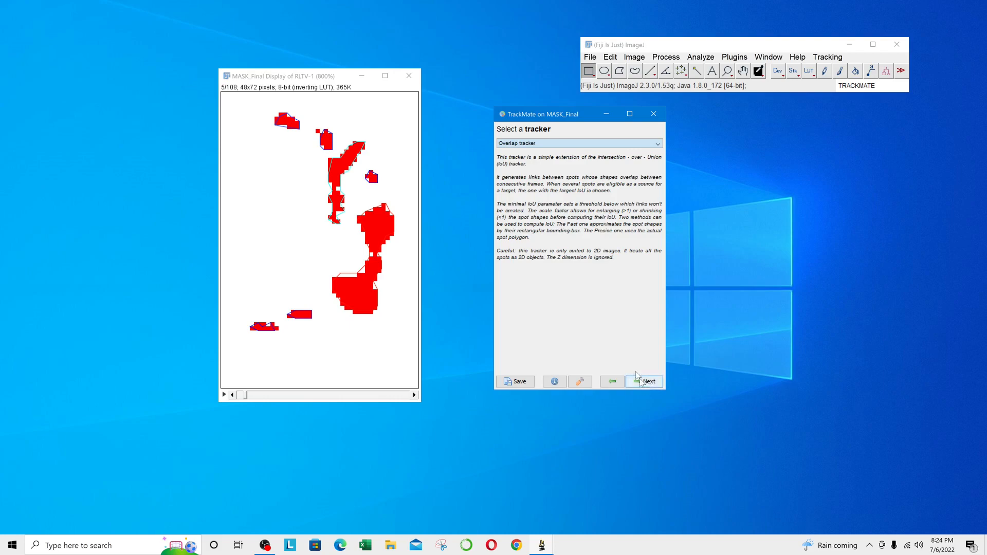
{"action": "left_click", "coordinate": [571, 144]}
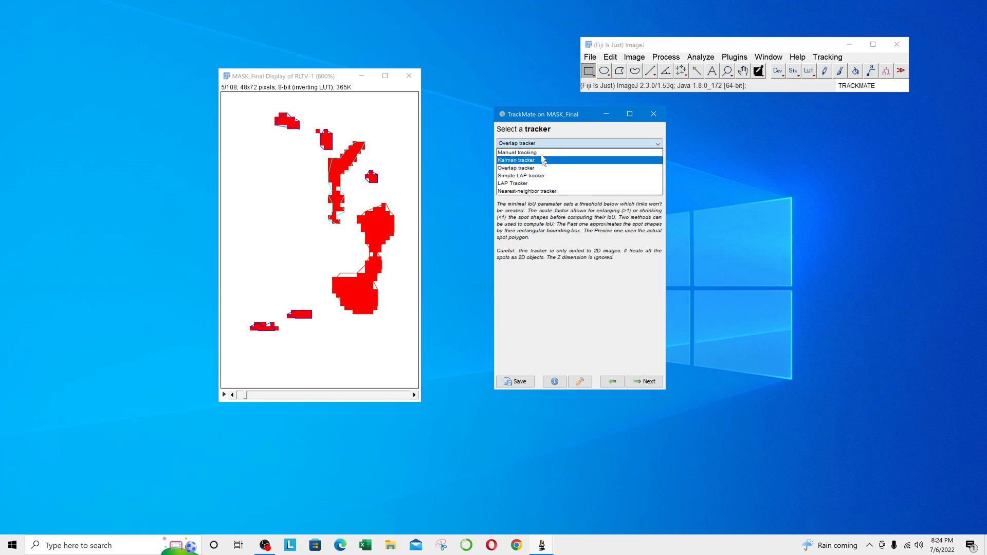
{"action": "left_click", "coordinate": [544, 241]}
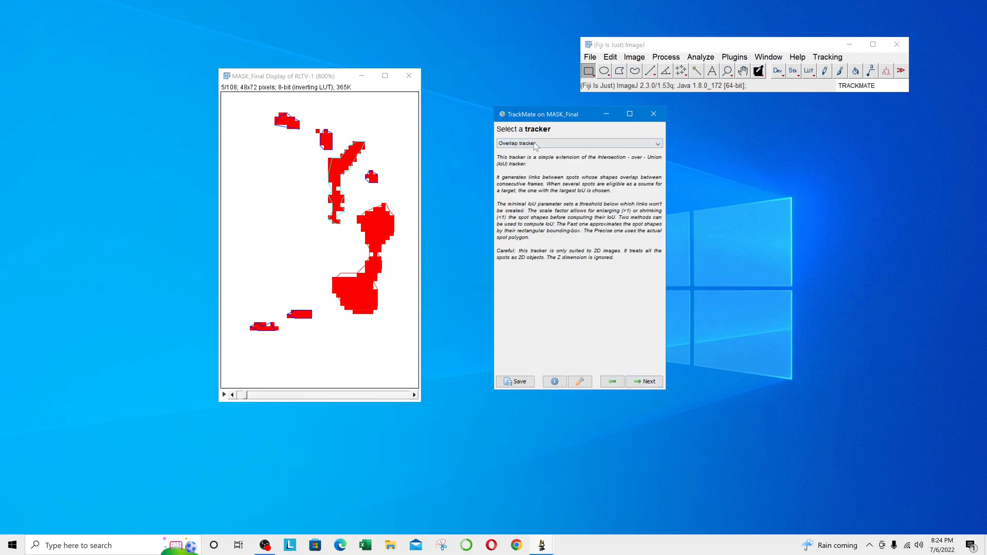
{"action": "left_click", "coordinate": [653, 383]}
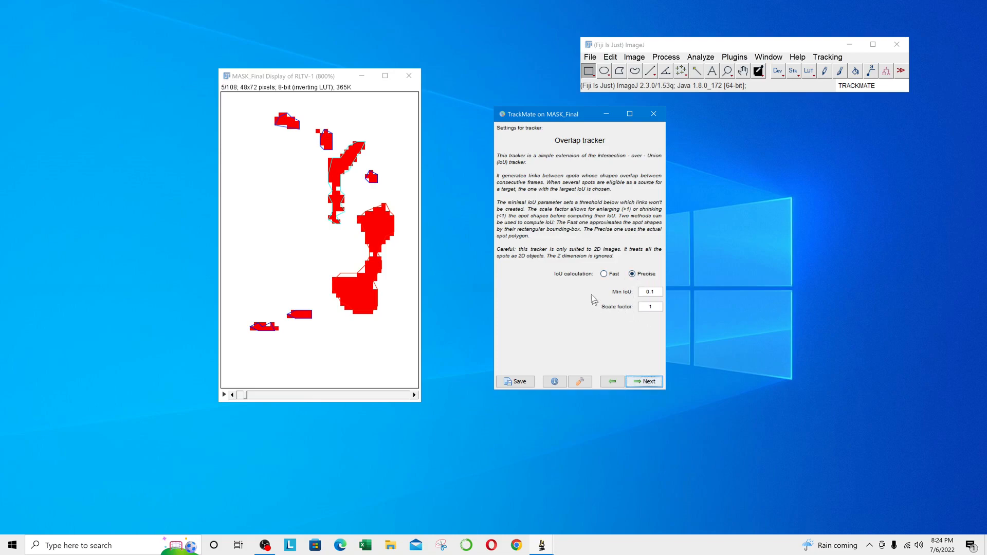
Run the Overlap tracker with Precise IoU calculation, a minimum IoU of 0.1 and a scale factor of 1.
{"action": "left_click", "coordinate": [657, 293]}
{"action": "left_click", "coordinate": [653, 291]}
{"action": "left_click", "coordinate": [636, 383]}
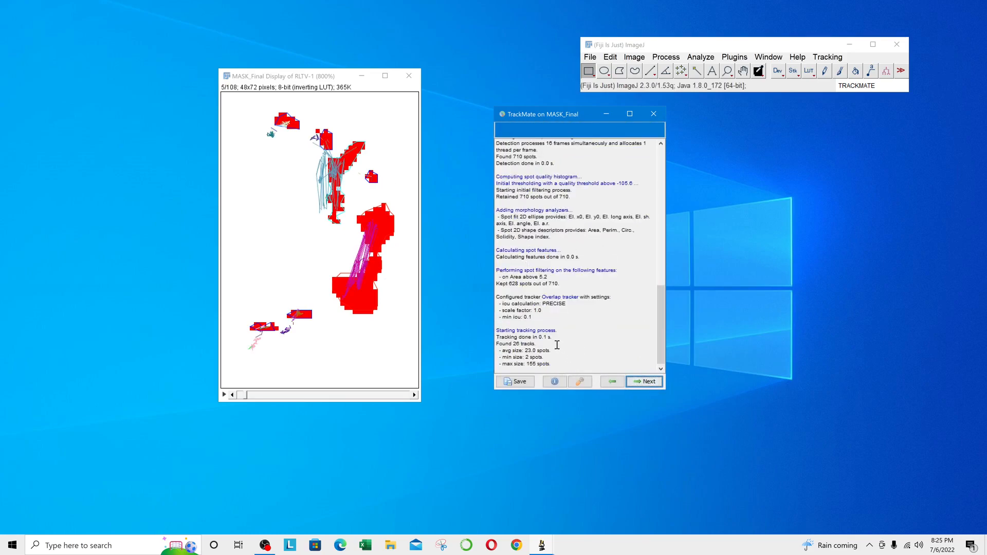
Examine the tracking log and check the tracks against the mitochondria through to the last frame.
{"action": "left_click_drag", "start_coordinate": [562, 337], "coordinate": [545, 339]}
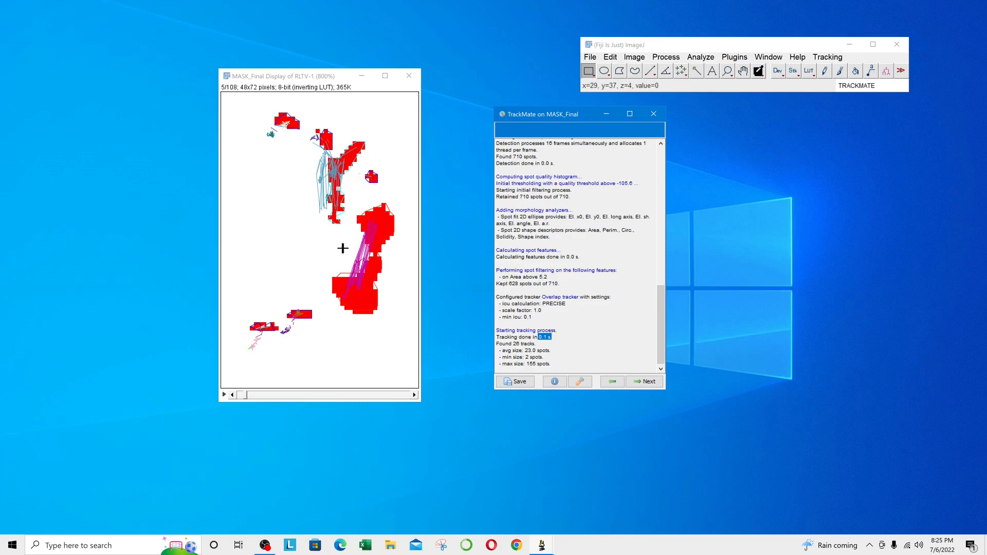
{"action": "scroll", "coordinate": [342, 248], "scroll_direction": "down", "scroll_amount": 17}
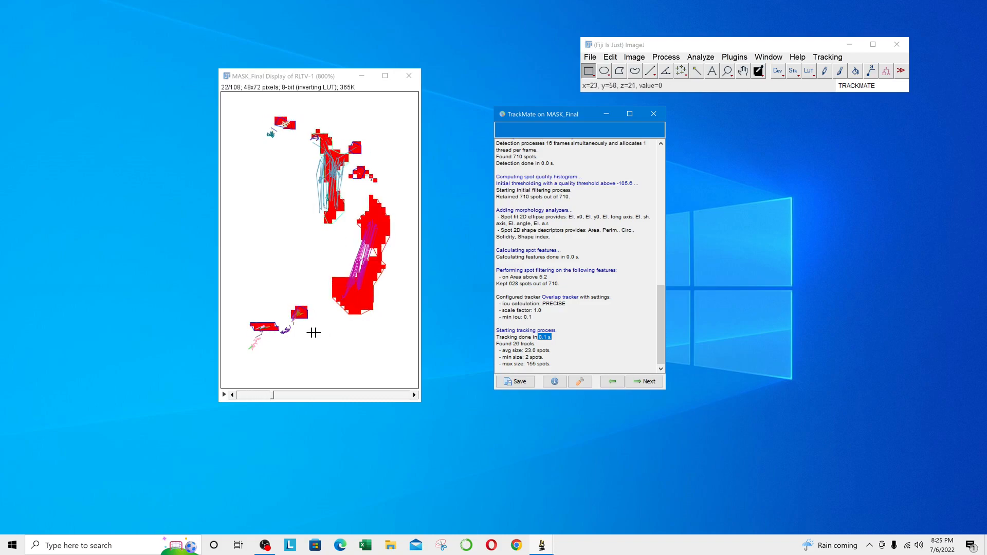
{"action": "scroll", "coordinate": [293, 316], "scroll_direction": "down", "scroll_amount": 12}
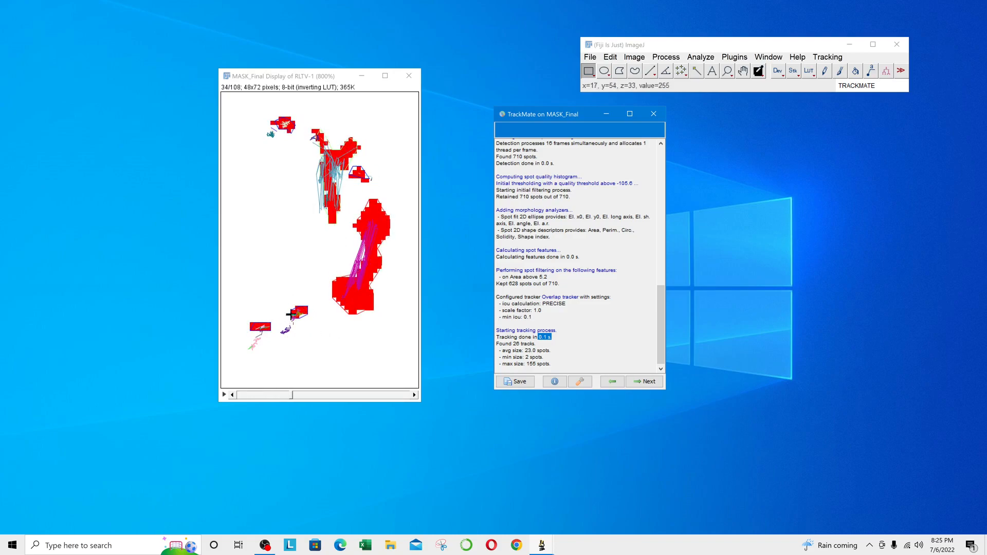
{"action": "scroll", "coordinate": [291, 315], "scroll_direction": "down", "scroll_amount": 20}
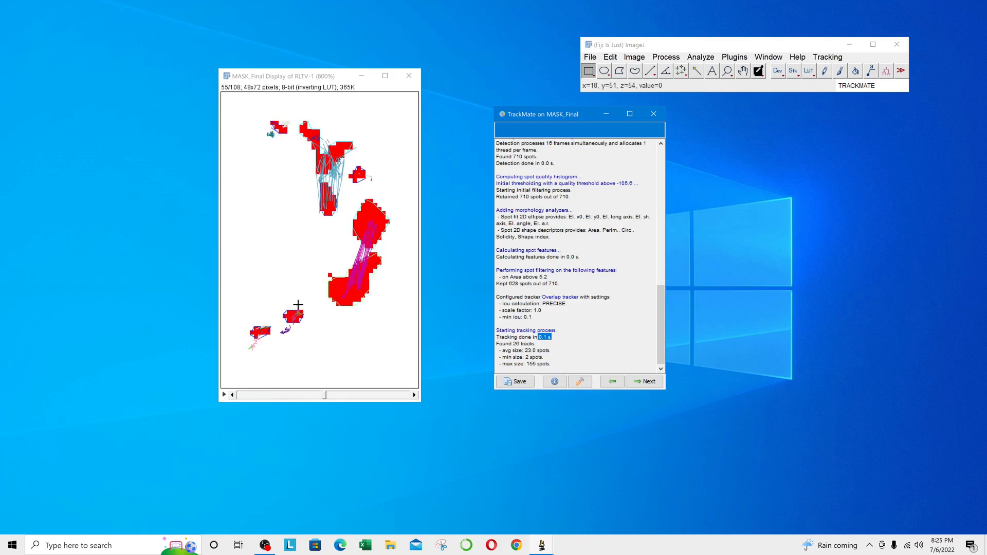
{"action": "scroll", "coordinate": [289, 321], "scroll_direction": "down", "scroll_amount": 18}
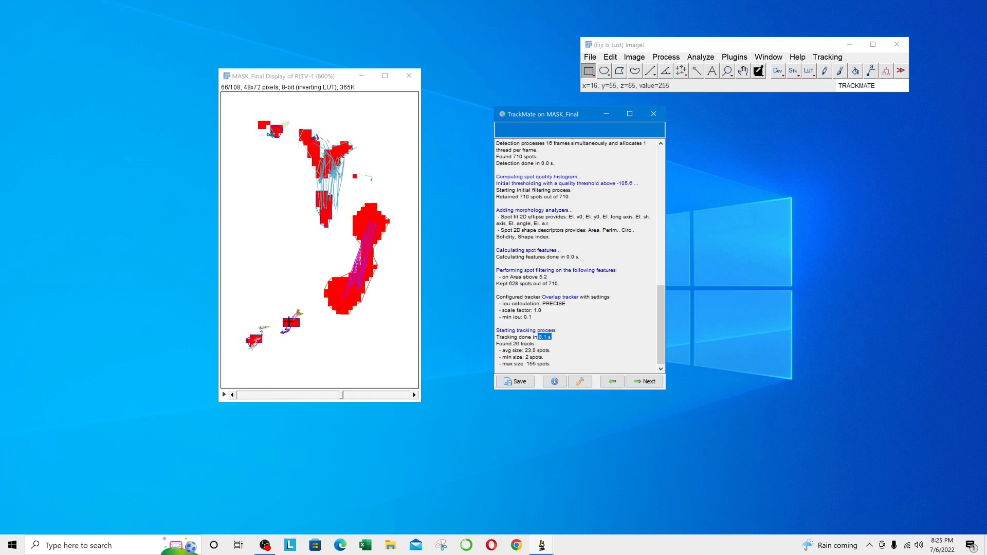
{"action": "scroll", "coordinate": [288, 321], "scroll_direction": "down", "scroll_amount": 20}
Open the detailed display settings and set the track display mode to Show tracks forward in time.
{"action": "left_click", "coordinate": [644, 381]}
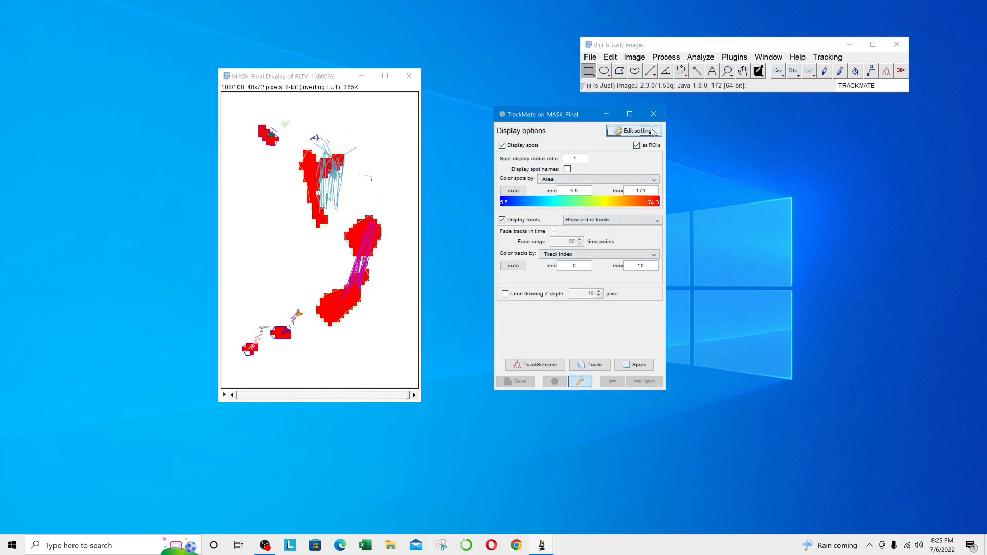
{"action": "left_click", "coordinate": [634, 130]}
{"action": "left_click_drag", "start_coordinate": [478, 118], "coordinate": [756, 125]}
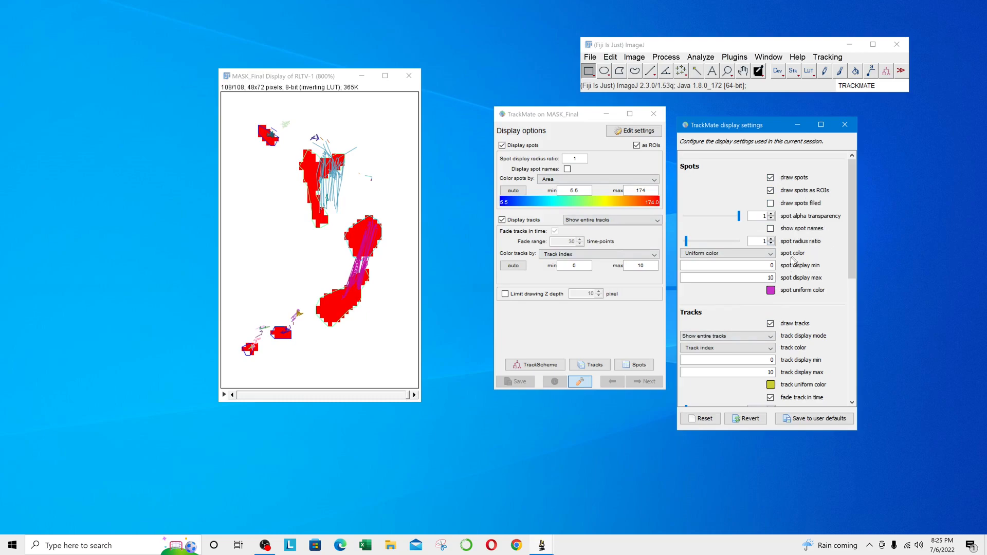
{"action": "scroll", "coordinate": [816, 347], "scroll_direction": "down", "scroll_amount": 3}
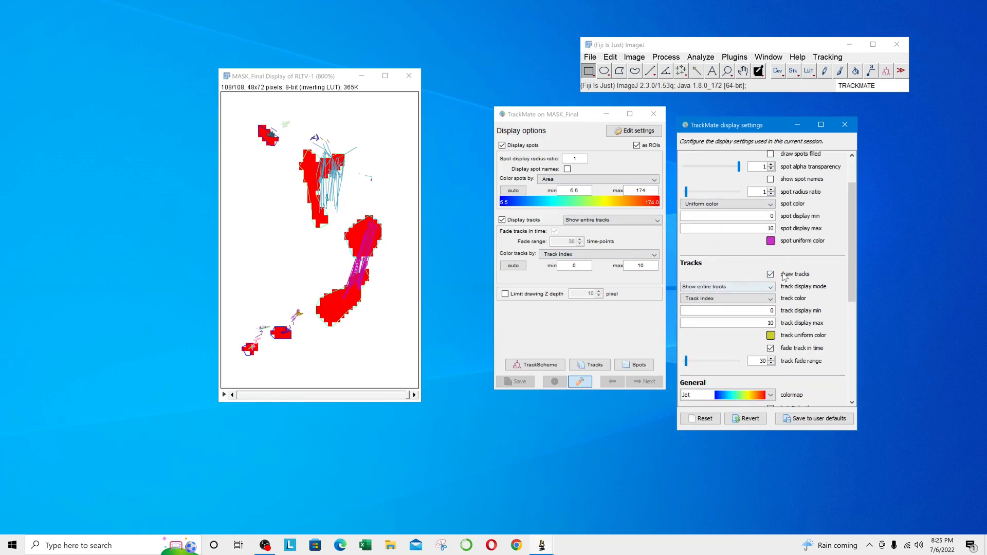
{"action": "left_click", "coordinate": [771, 286]}
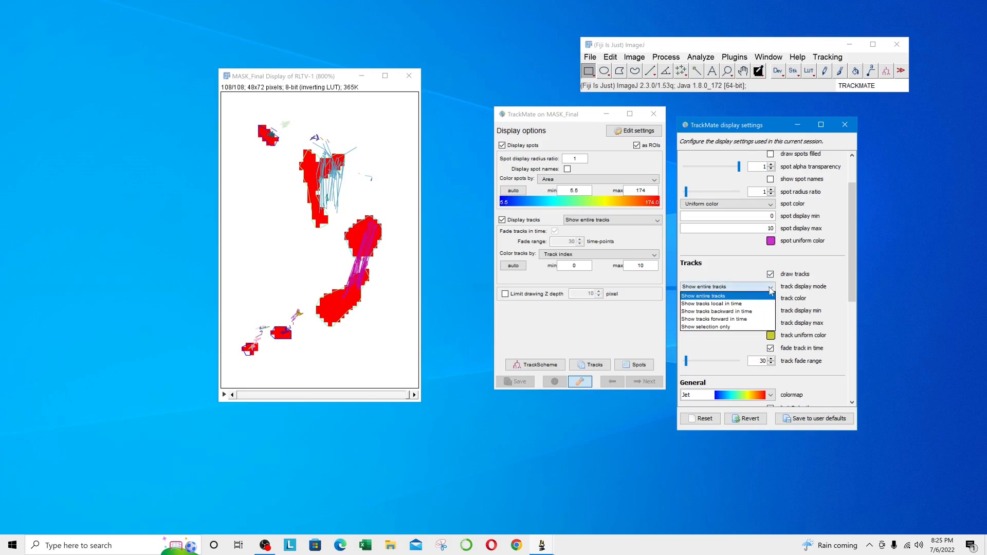
{"action": "left_click", "coordinate": [747, 319]}
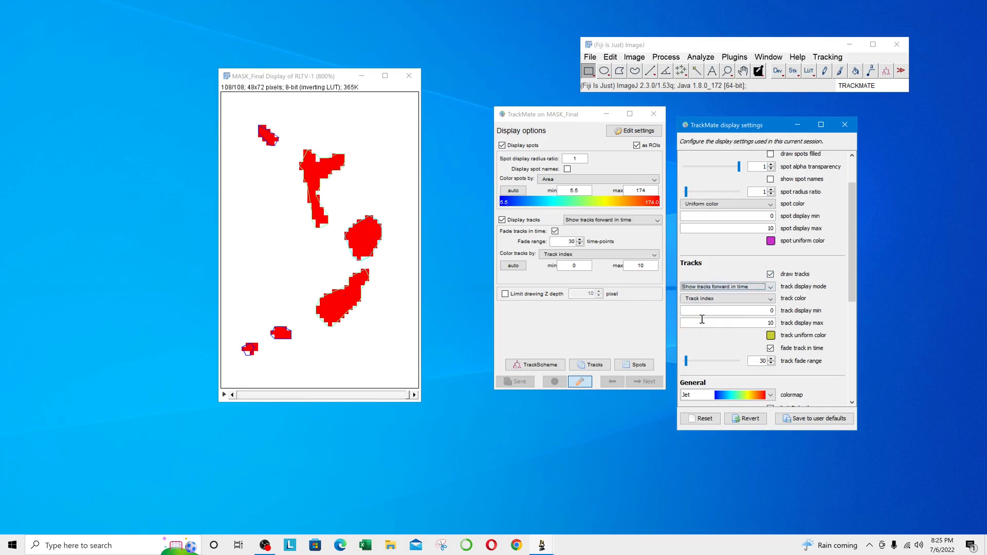
Set the track display minimum to 1, the track display maximum to 5 and the track fade range to 5.
{"action": "left_click", "coordinate": [760, 314]}
{"action": "type", "text": "1"}
{"action": "left_click", "coordinate": [759, 323]}
{"action": "type", "text": "55"}
{"action": "scroll", "coordinate": [810, 354], "scroll_direction": "down", "scroll_amount": 4}
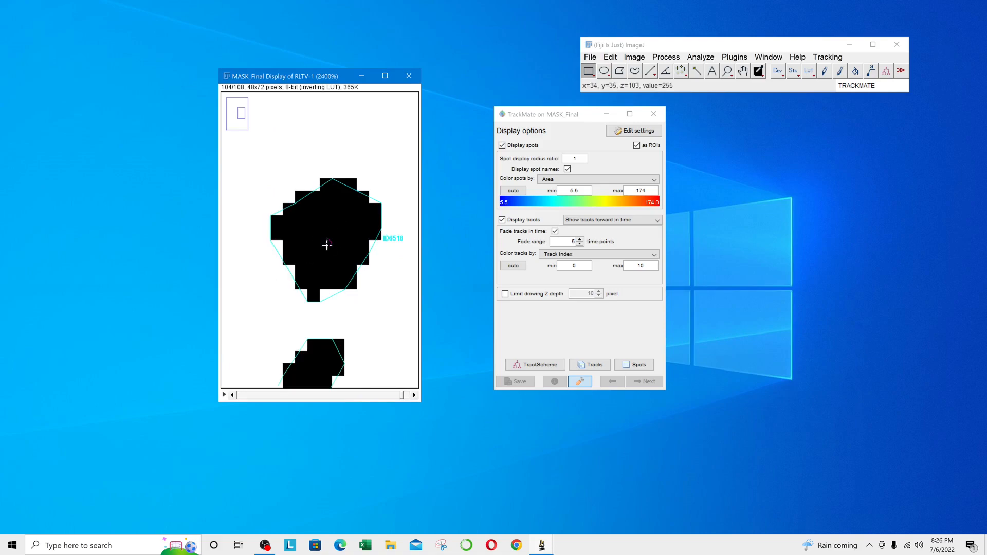
Set the track color to Uniform color in the display settings and confirm a color for the tracks.
{"action": "left_click", "coordinate": [633, 131]}
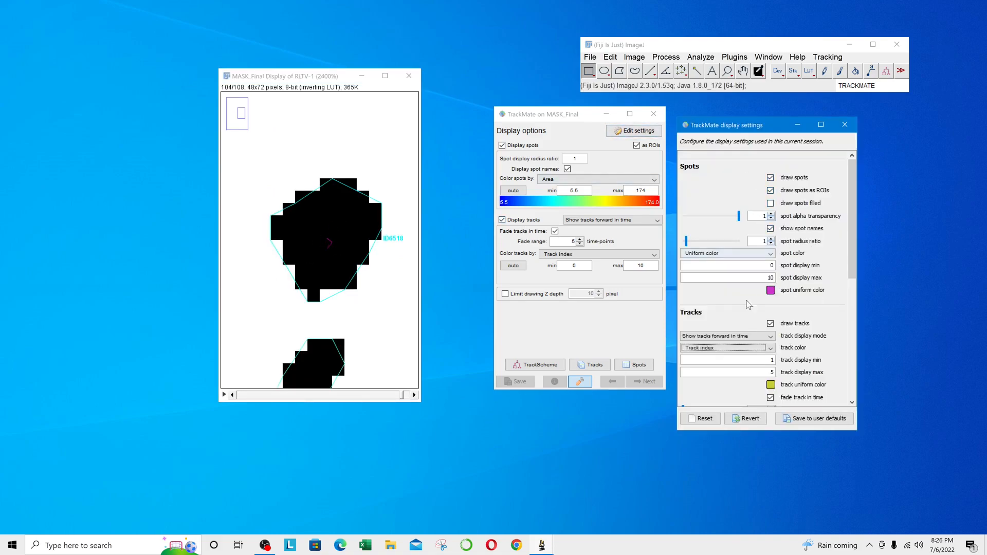
{"action": "scroll", "coordinate": [810, 358], "scroll_direction": "down", "scroll_amount": 2}
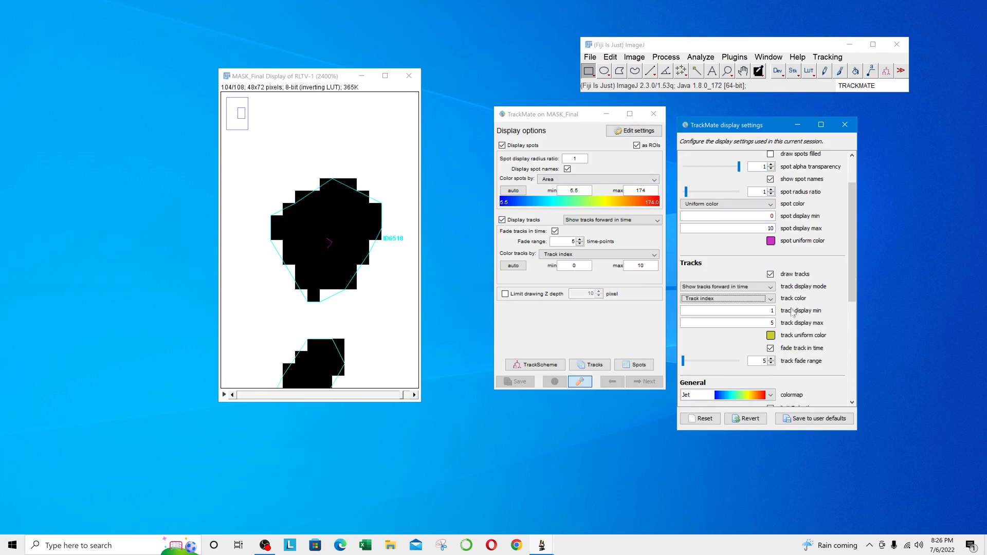
{"action": "left_click", "coordinate": [771, 299]}
{"action": "mouse_move", "coordinate": [771, 310]}
{"action": "left_mouse_down"}
{"action": "mouse_move", "coordinate": [771, 327]}
{"action": "mouse_move", "coordinate": [771, 310]}
{"action": "left_mouse_up"}
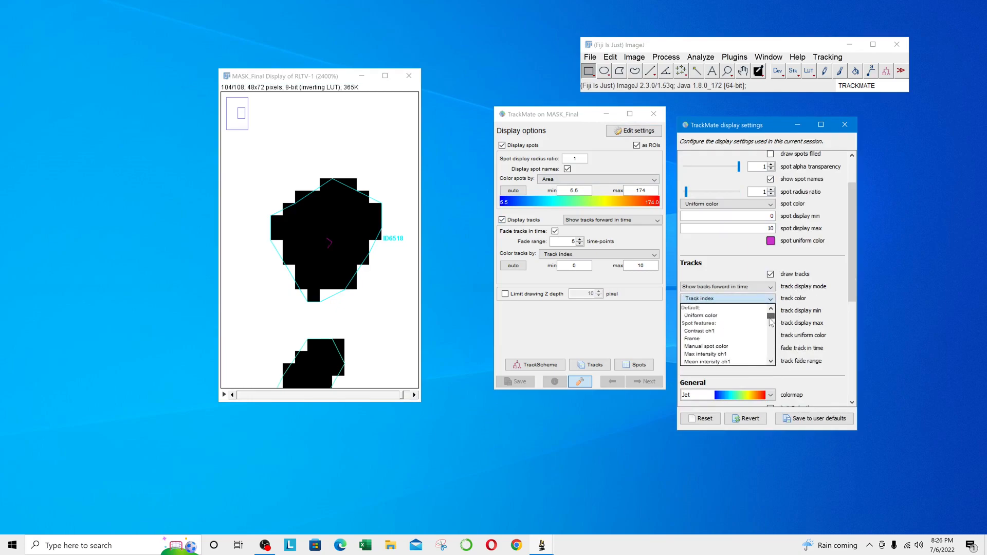
{"action": "left_click", "coordinate": [727, 316]}
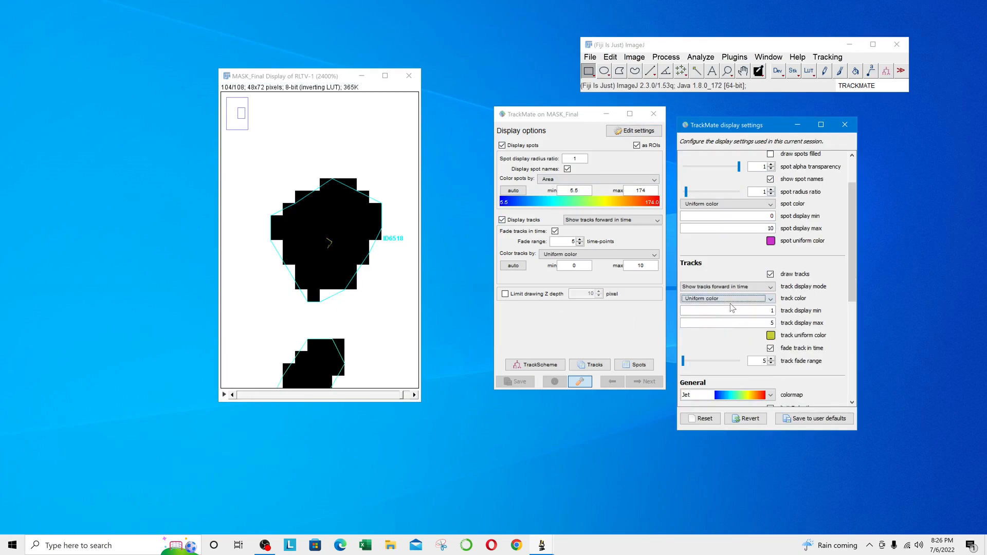
{"action": "left_click", "coordinate": [771, 335]}
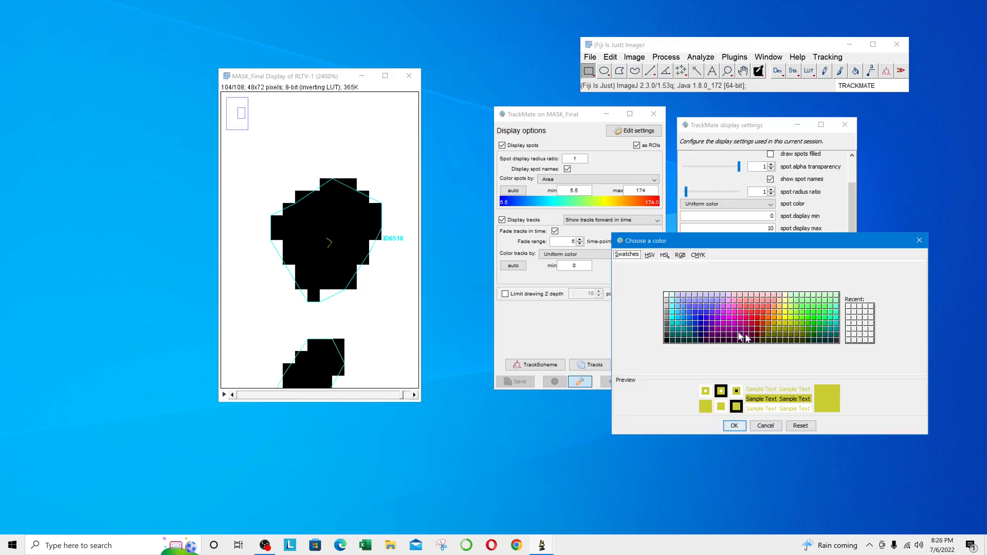
{"action": "left_click", "coordinate": [732, 426]}
{"action": "key", "text": "plus"}
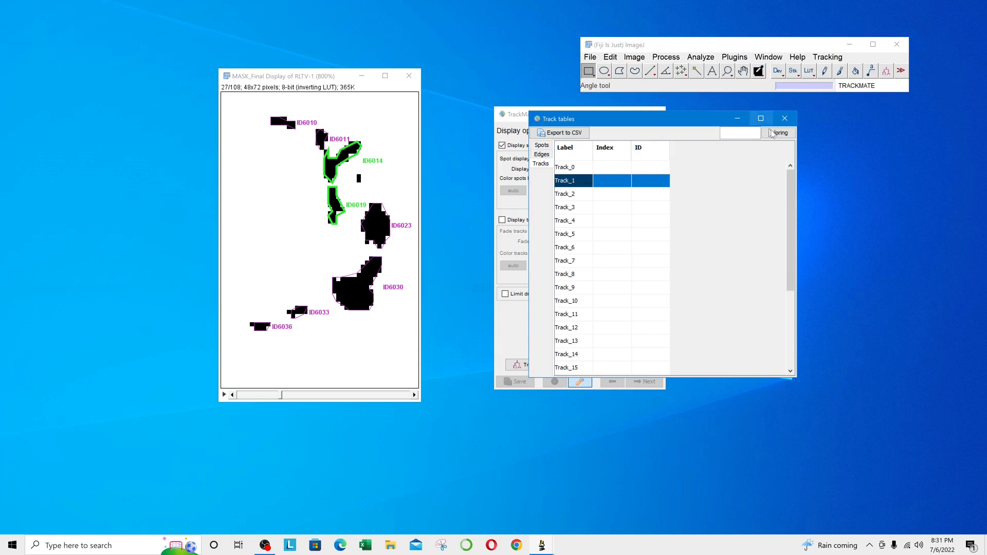
Close the track tables and display options, and proceed without track filters or feature plots to the action selection.
{"action": "left_click", "coordinate": [785, 119]}
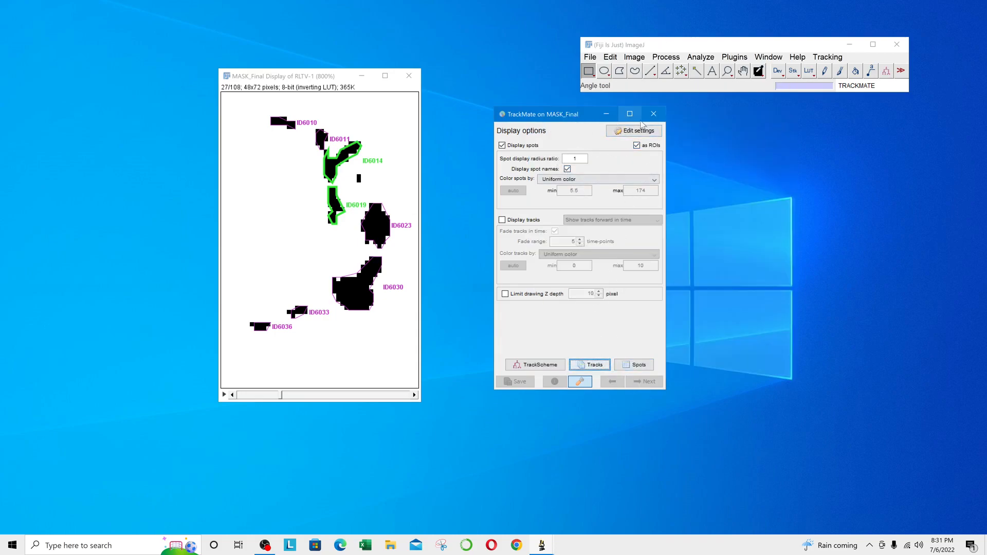
{"action": "left_click", "coordinate": [579, 382]}
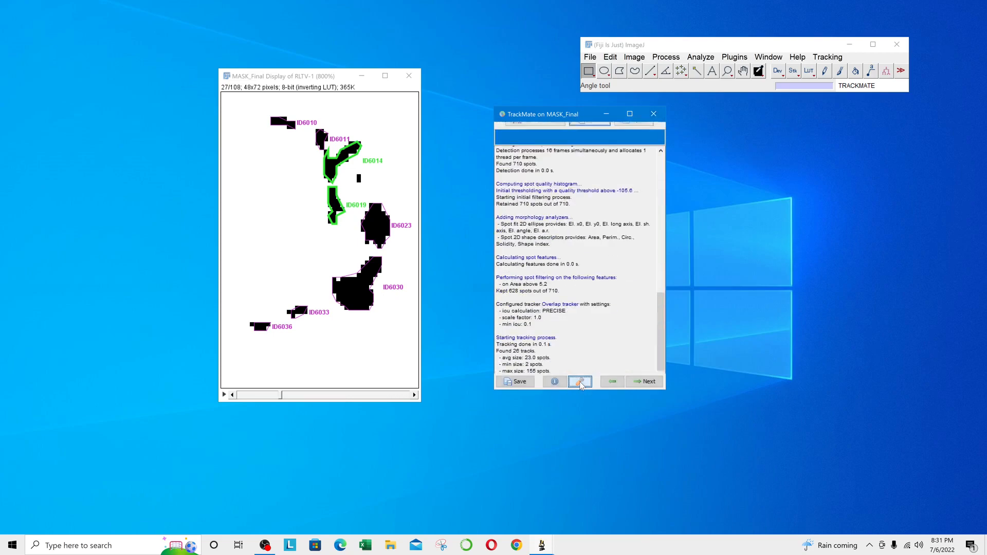
{"action": "left_click", "coordinate": [643, 383]}
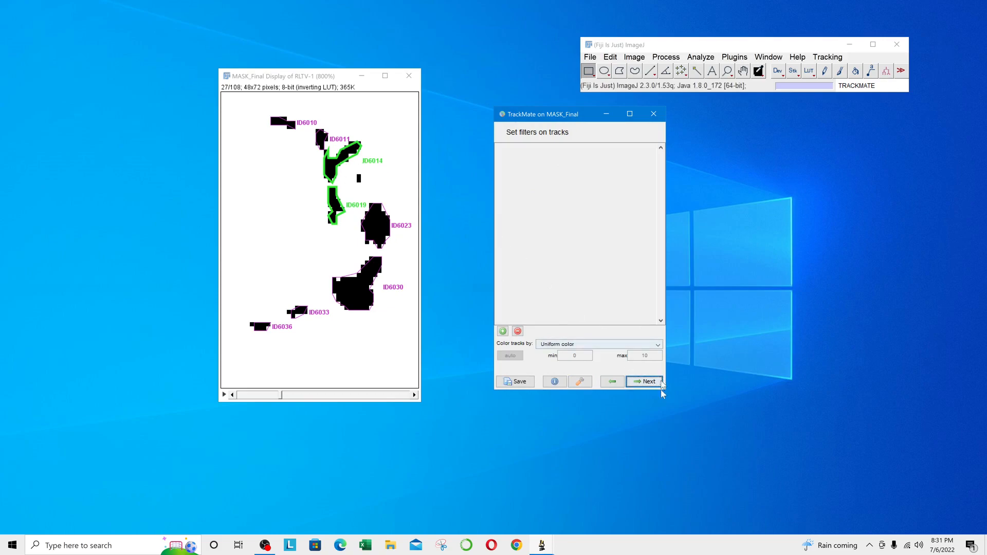
{"action": "left_click", "coordinate": [644, 382]}
{"action": "left_click", "coordinate": [643, 383]}
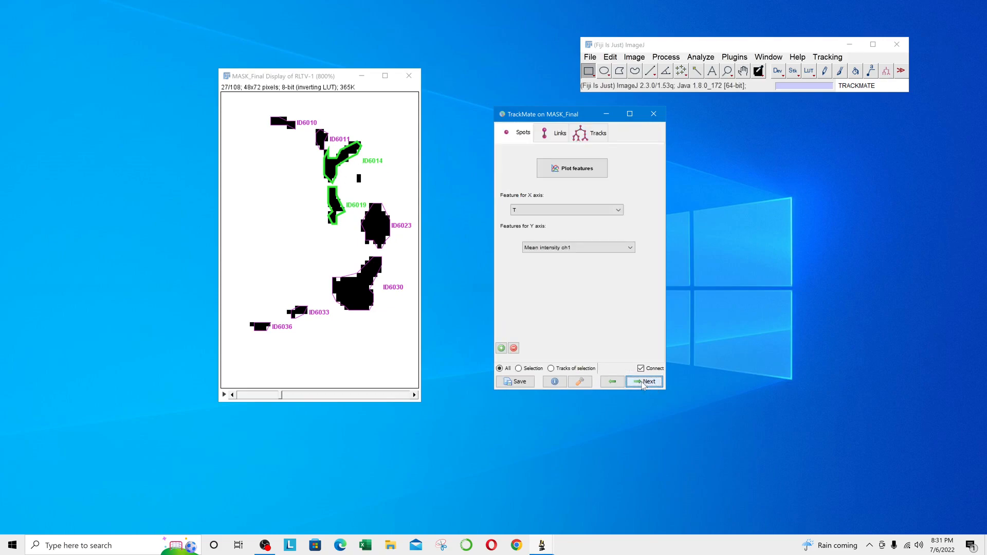
{"action": "left_click", "coordinate": [643, 383]}
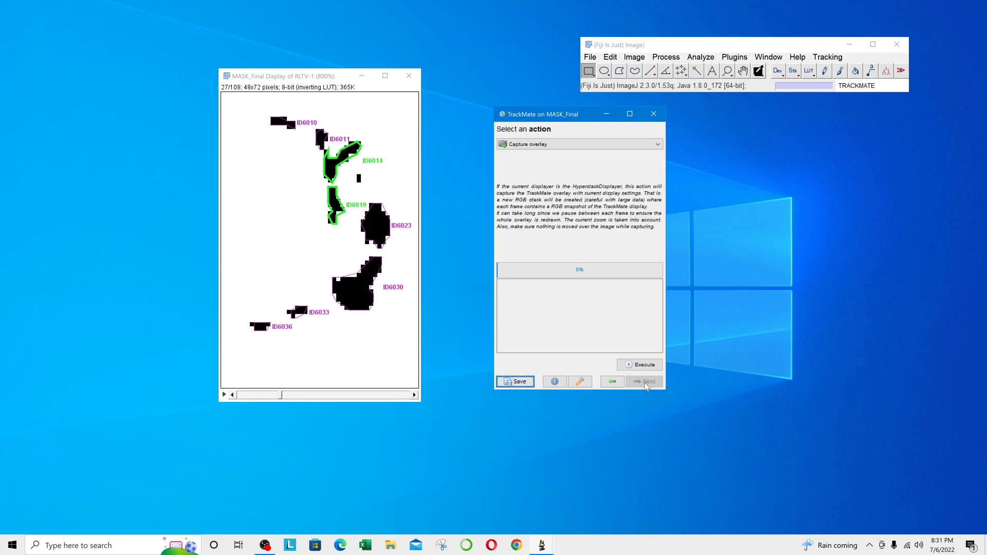
Run the Spot auto-naming action with the naming rule Append 'a', 'b' for each branch.
{"action": "left_click", "coordinate": [563, 144]}
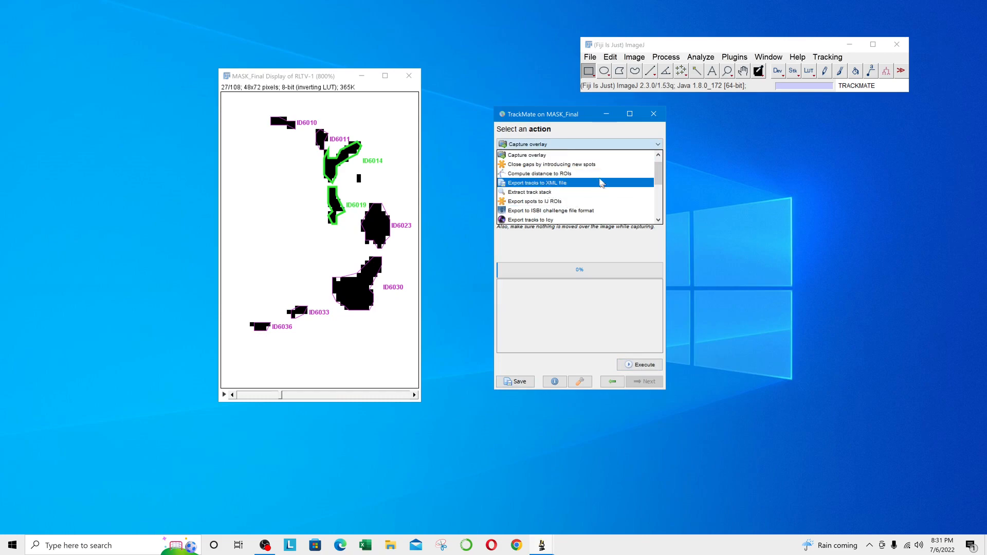
{"action": "scroll", "coordinate": [576, 190], "scroll_direction": "down", "scroll_amount": 3}
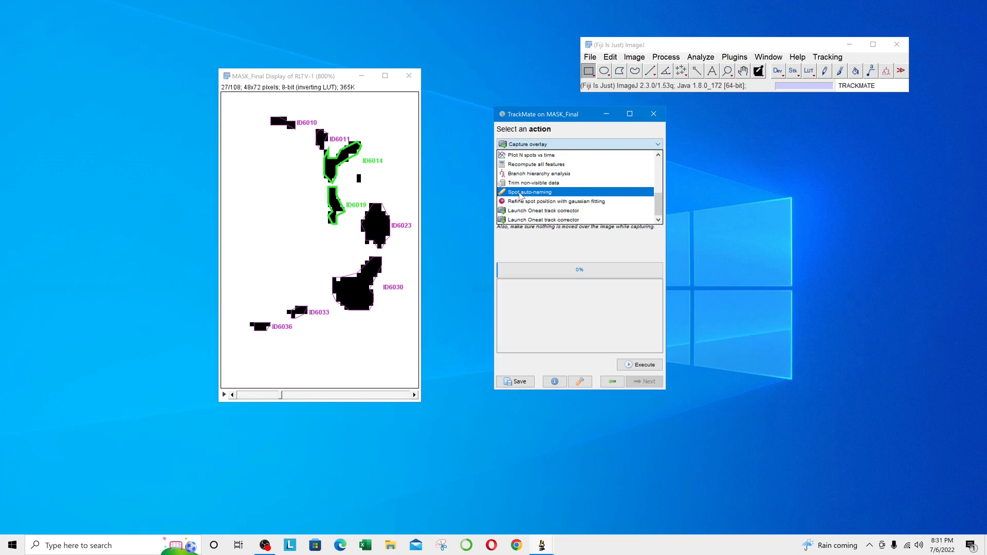
{"action": "left_click", "coordinate": [535, 197]}
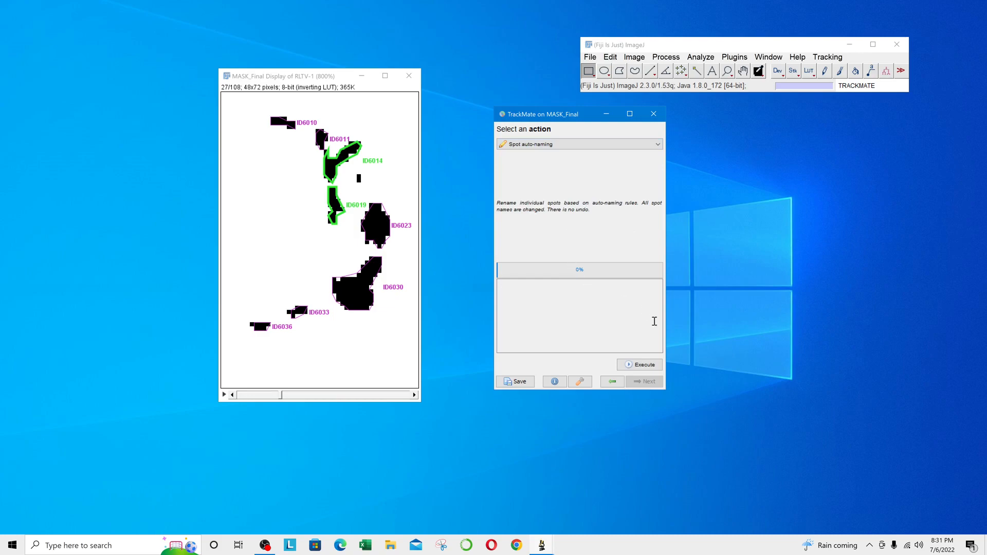
{"action": "left_click", "coordinate": [632, 367]}
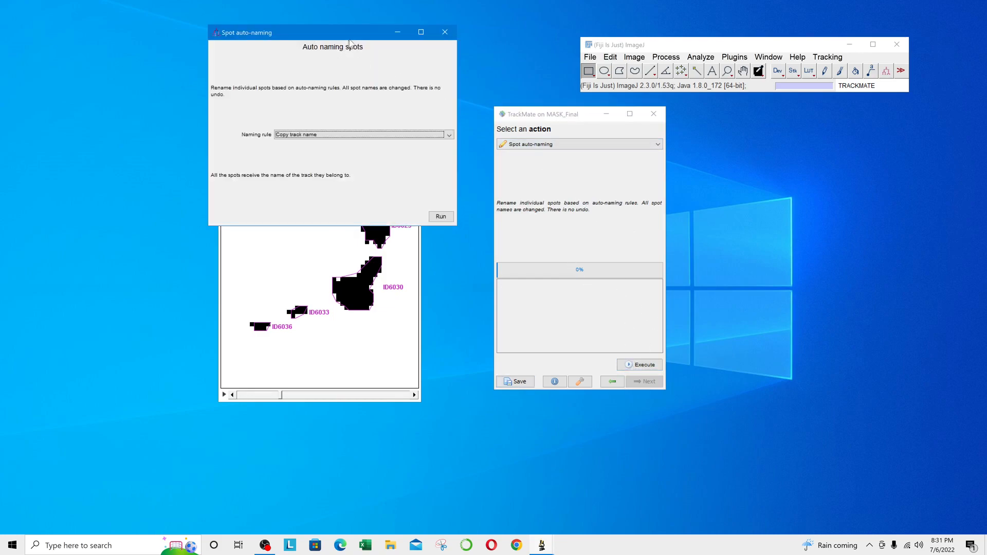
{"action": "left_click_drag", "start_coordinate": [360, 35], "coordinate": [742, 153]}
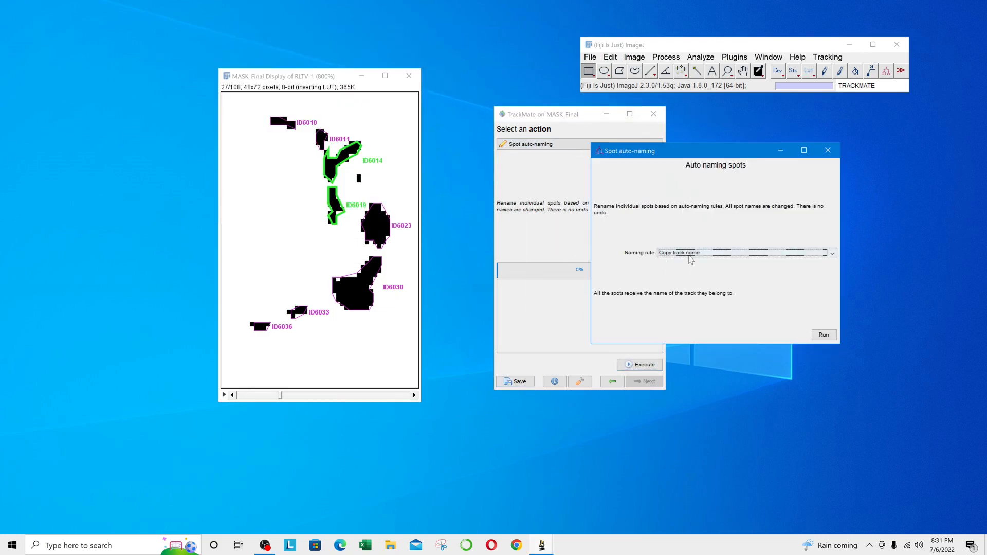
{"action": "left_click", "coordinate": [685, 253]}
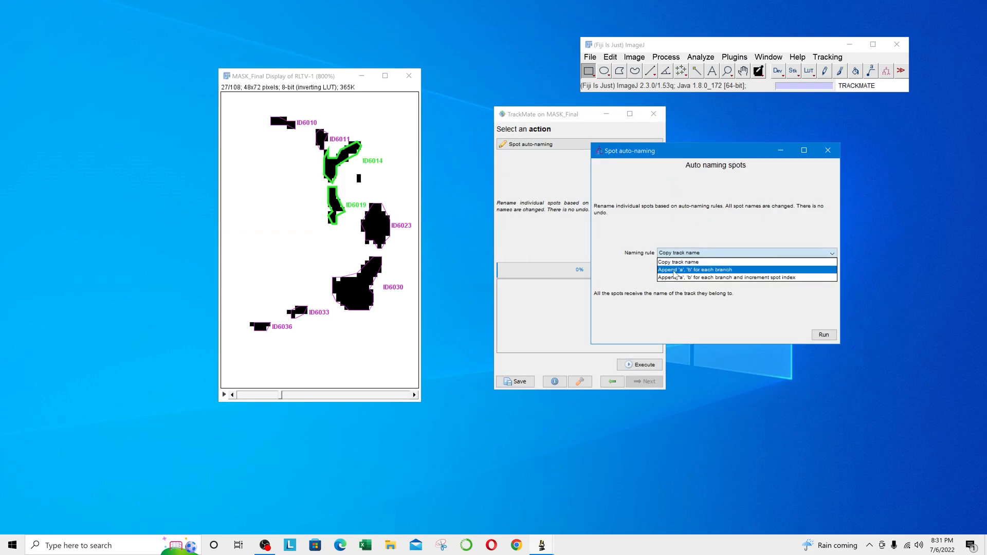
{"action": "left_click", "coordinate": [714, 272]}
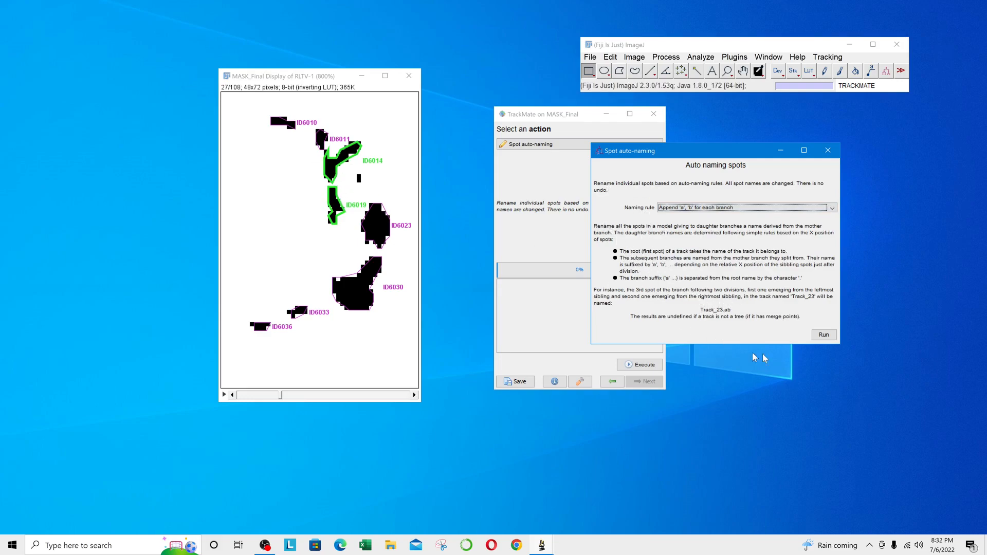
{"action": "left_click", "coordinate": [823, 335]}
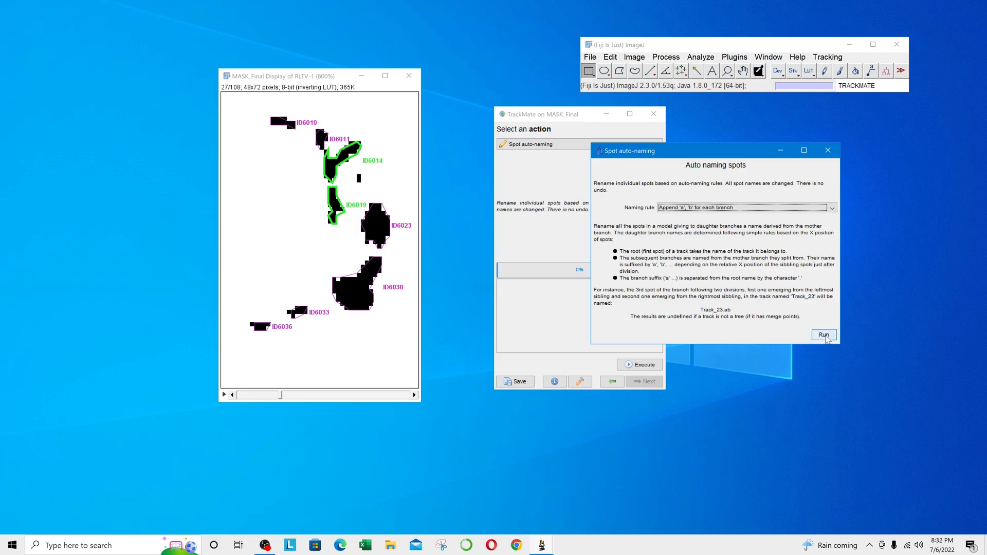
Execute the Capture overlay action on the full frame range of the mask display.
{"action": "left_click", "coordinate": [566, 145]}
{"action": "left_click", "coordinate": [544, 164]}
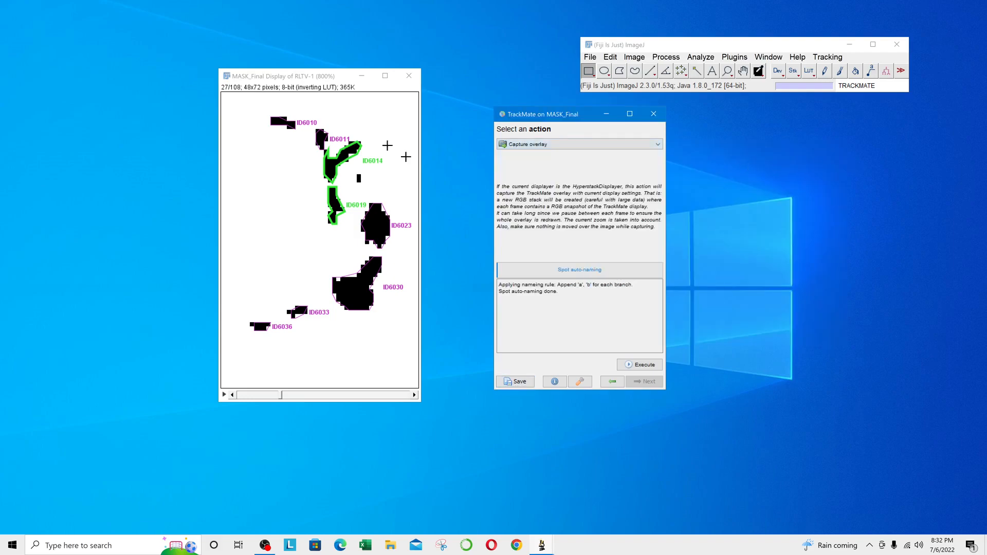
{"action": "left_click", "coordinate": [639, 364]}
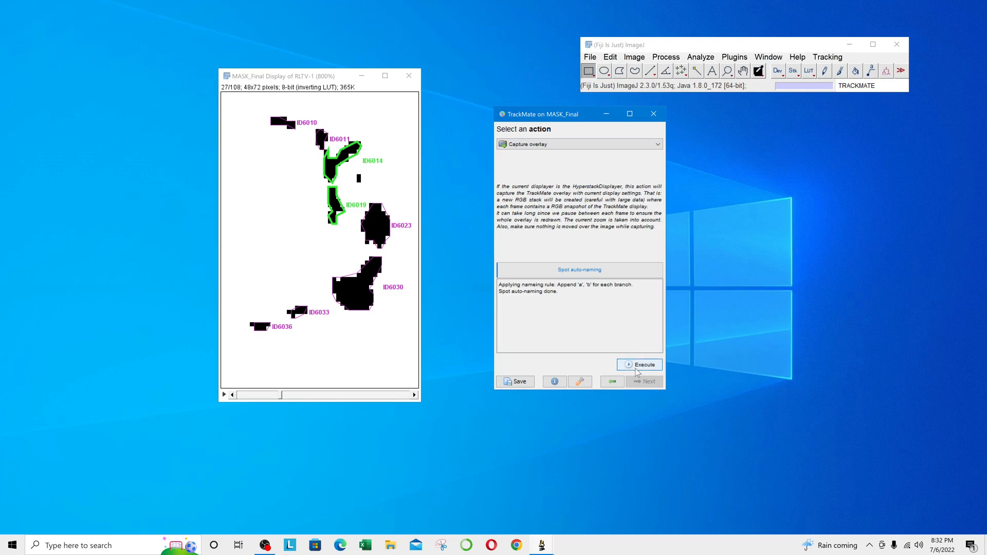
{"action": "left_click", "coordinate": [558, 293]}
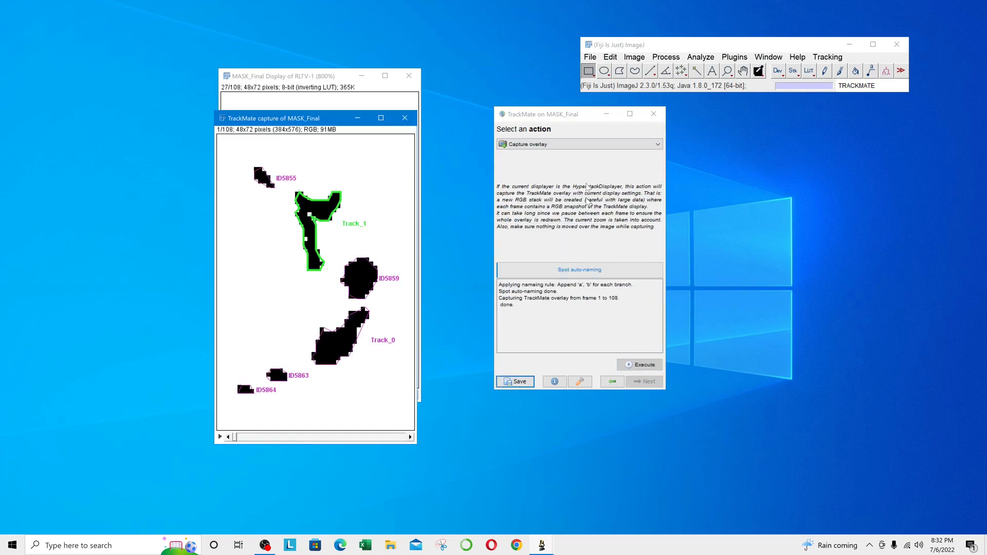
Minimize the TrackMate wizard and the mask display, and enlarge the captured overlay stack for viewing.
{"action": "left_click", "coordinate": [606, 114]}
{"action": "left_click", "coordinate": [362, 76]}
{"action": "left_click", "coordinate": [385, 119]}
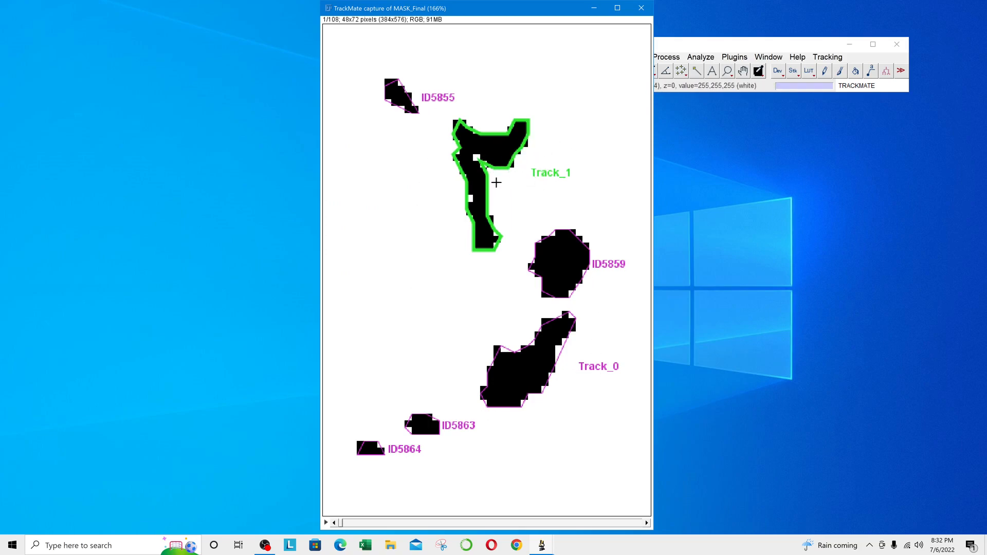
Browse back and forth through frames 1 to 4 of the capture to examine how the Track_1 mitochondrion is named across its split.
{"action": "scroll", "coordinate": [486, 241], "scroll_direction": "down", "scroll_amount": 1}
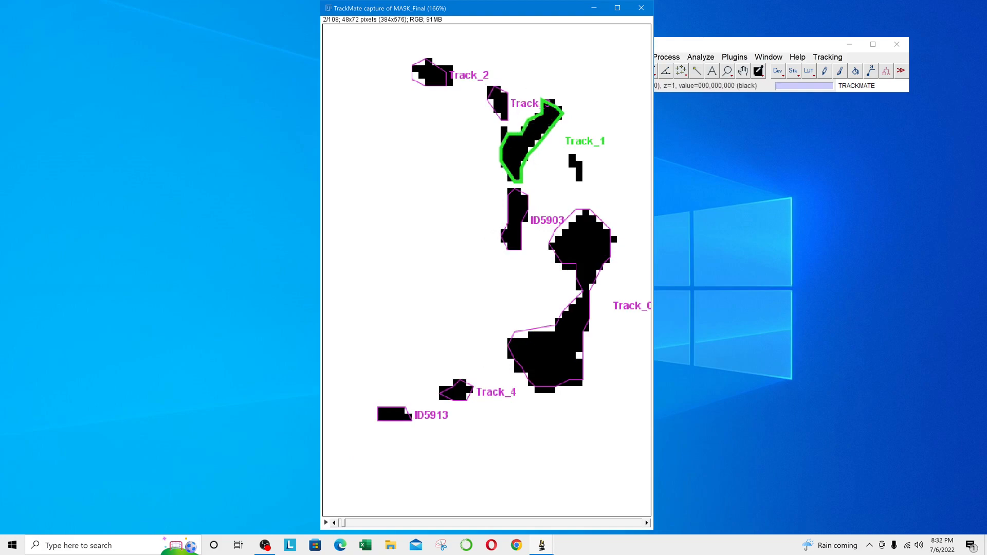
{"action": "scroll", "coordinate": [492, 168], "scroll_direction": "down", "scroll_amount": 1}
{"action": "scroll", "coordinate": [519, 186], "scroll_direction": "up", "scroll_amount": 1}
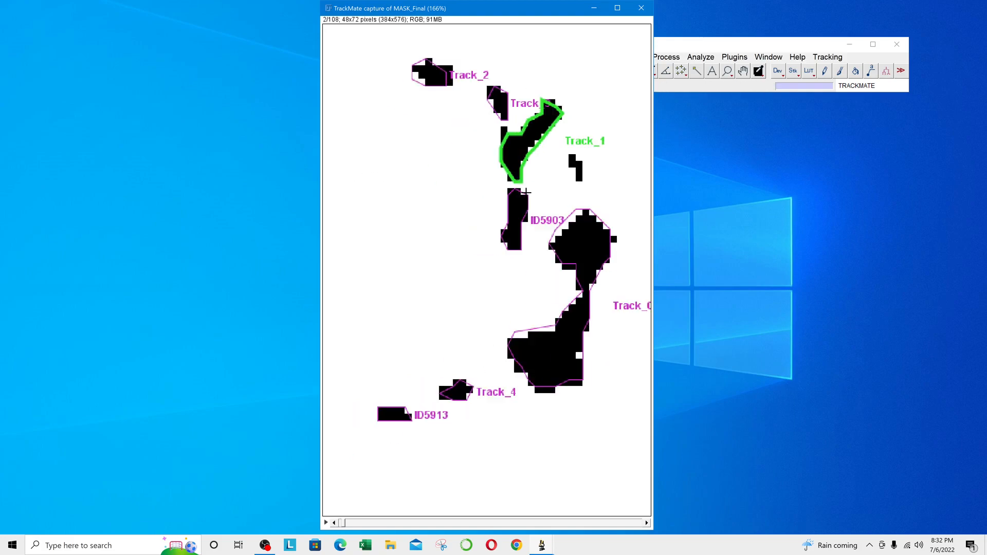
{"action": "scroll", "coordinate": [515, 201], "scroll_direction": "up", "scroll_amount": 1}
{"action": "scroll", "coordinate": [516, 201], "scroll_direction": "down", "scroll_amount": 1}
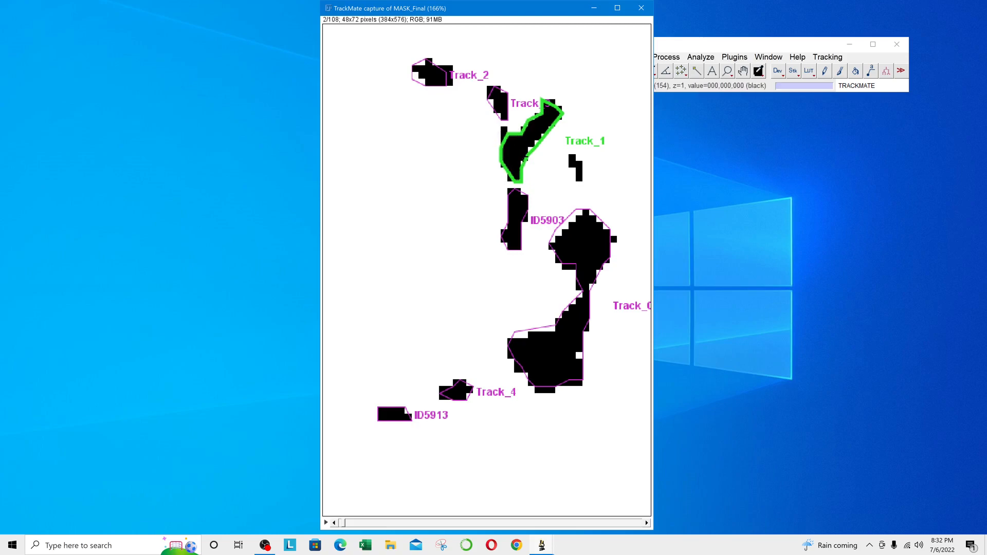
{"action": "scroll", "coordinate": [526, 157], "scroll_direction": "down", "scroll_amount": 1}
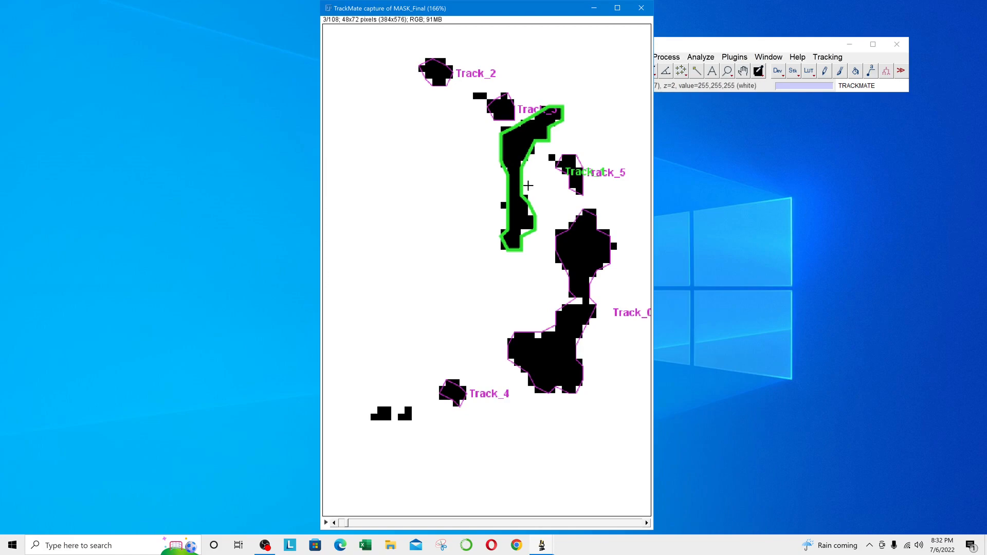
{"action": "scroll", "coordinate": [531, 162], "scroll_direction": "down", "scroll_amount": 1}
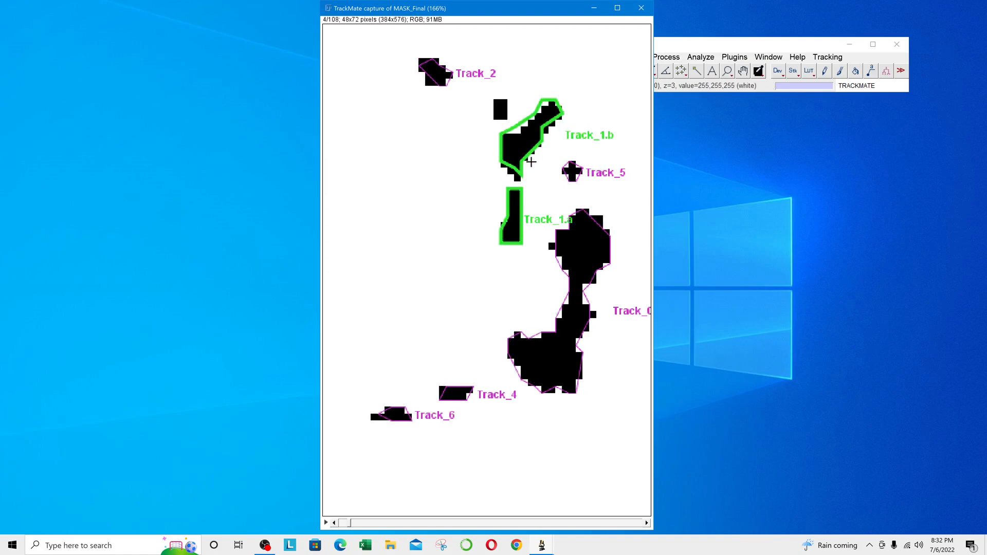
{"action": "scroll", "coordinate": [529, 192], "scroll_direction": "up", "scroll_amount": 1}
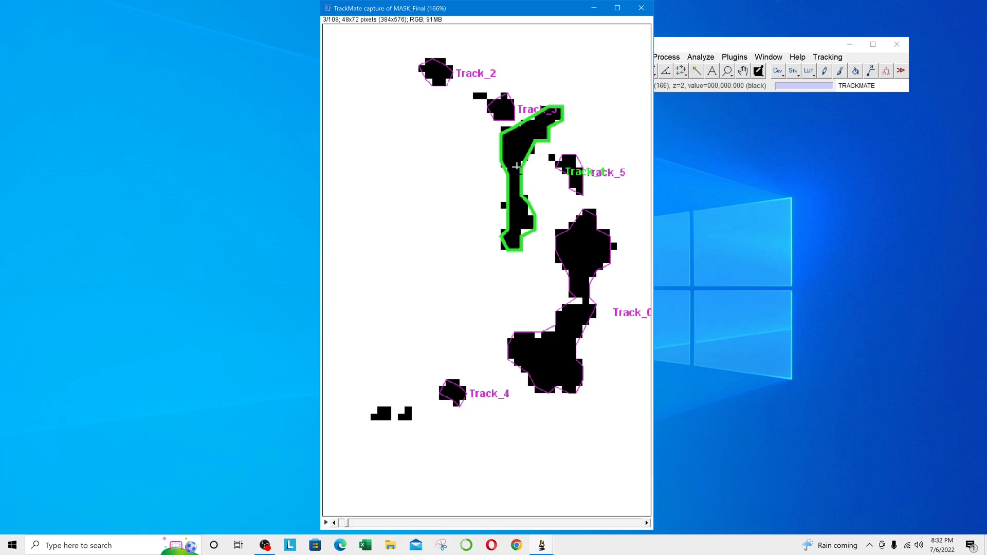
{"action": "scroll", "coordinate": [515, 166], "scroll_direction": "up", "scroll_amount": 1}
{"action": "scroll", "coordinate": [515, 185], "scroll_direction": "down", "scroll_amount": 1}
{"action": "scroll", "coordinate": [592, 131], "scroll_direction": "down", "scroll_amount": 1}
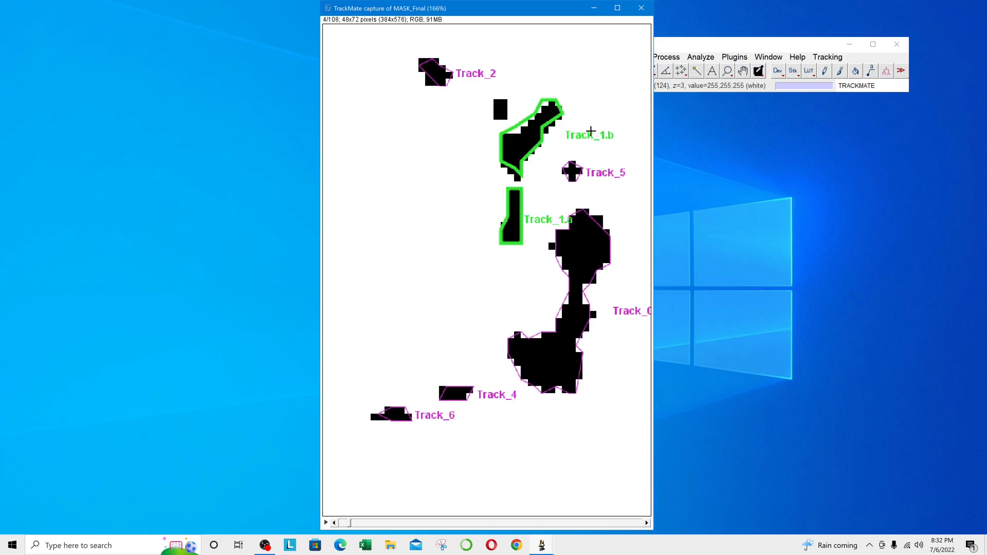
Circle the Track_1.b label and the suffix of the Track_1.a label in frame 4 with freehand selections.
{"action": "left_click", "coordinate": [696, 47]}
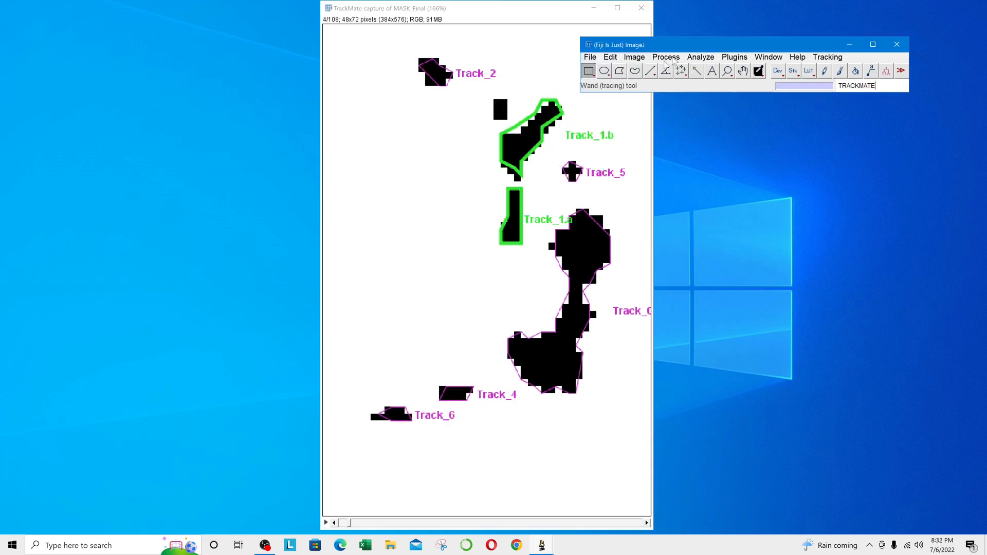
{"action": "mouse_move", "coordinate": [632, 114]}
{"action": "left_mouse_down"}
{"action": "mouse_move", "coordinate": [551, 125]}
{"action": "mouse_move", "coordinate": [628, 142]}
{"action": "mouse_move", "coordinate": [616, 117]}
{"action": "left_mouse_up"}
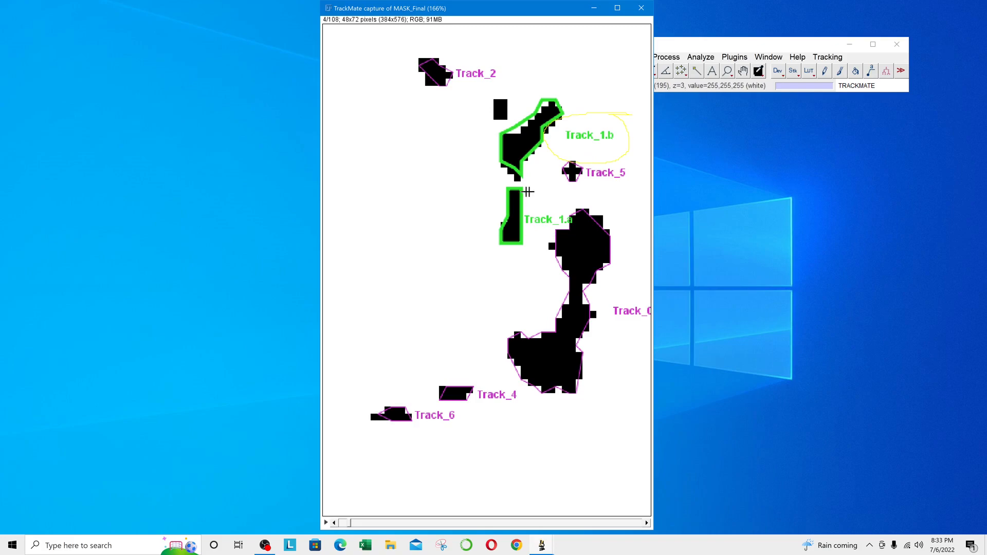
{"action": "left_click", "coordinate": [558, 205]}
{"action": "mouse_move", "coordinate": [557, 205]}
{"action": "left_mouse_down"}
{"action": "mouse_move", "coordinate": [578, 200]}
{"action": "mouse_move", "coordinate": [565, 198]}
{"action": "left_mouse_up"}
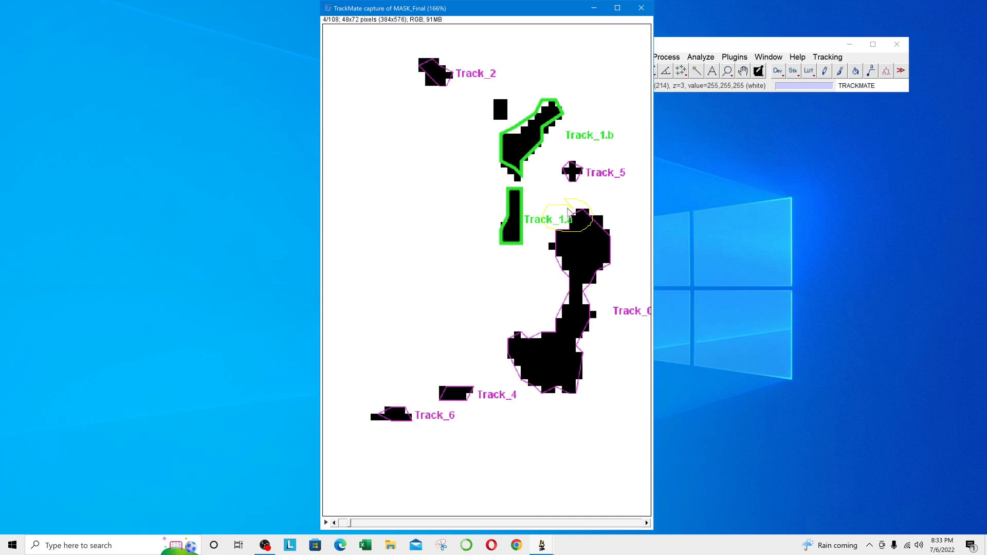
Advance the capture to frame 9, circling the Track_1.b label in frame 6 with a freehand selection on the way.
{"action": "scroll", "coordinate": [486, 235], "scroll_direction": "down", "scroll_amount": 1}
{"action": "scroll", "coordinate": [486, 235], "scroll_direction": "down", "scroll_amount": 1}
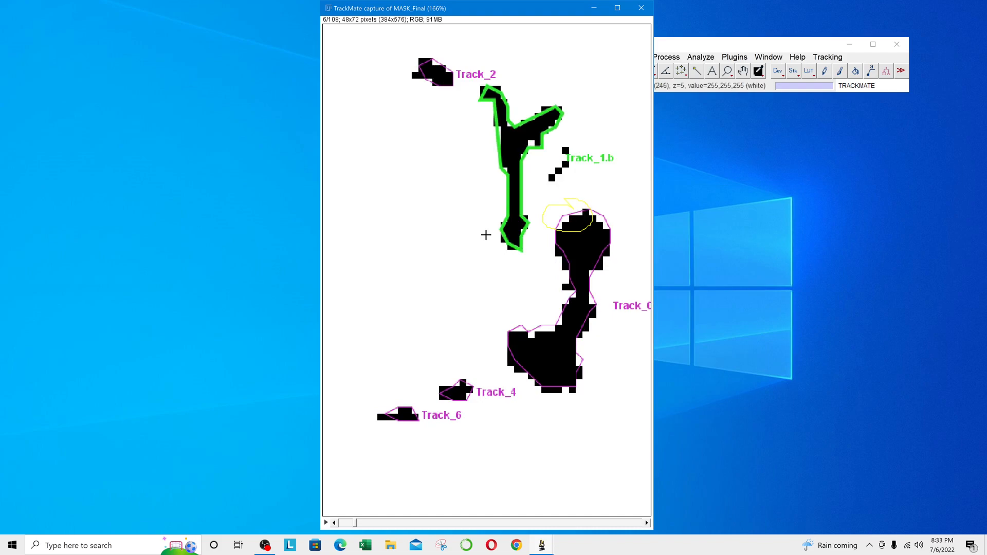
{"action": "mouse_move", "coordinate": [622, 150]}
{"action": "left_mouse_down"}
{"action": "mouse_move", "coordinate": [582, 137]}
{"action": "mouse_move", "coordinate": [571, 177]}
{"action": "mouse_move", "coordinate": [622, 152]}
{"action": "left_mouse_up"}
{"action": "scroll", "coordinate": [453, 200], "scroll_direction": "down", "scroll_amount": 1}
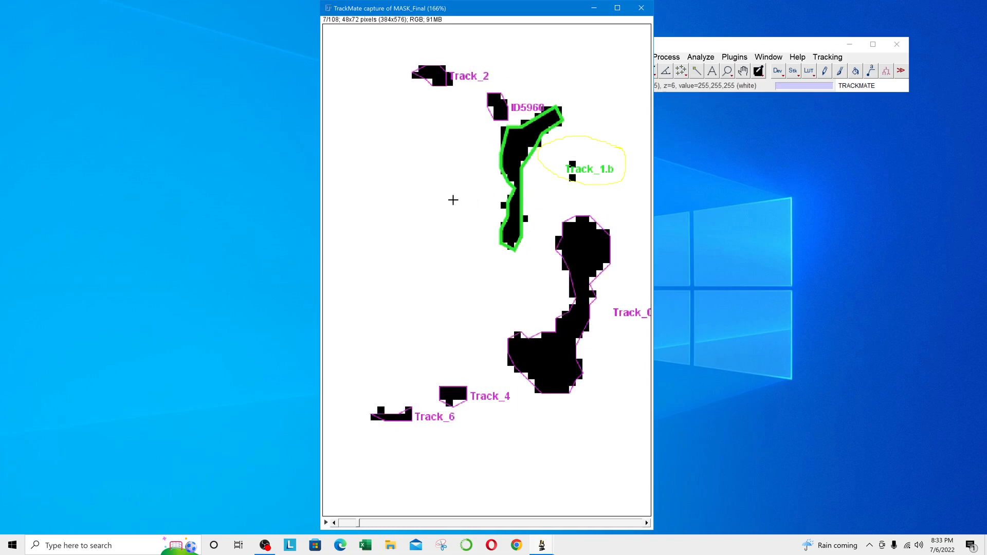
{"action": "scroll", "coordinate": [452, 196], "scroll_direction": "down", "scroll_amount": 1}
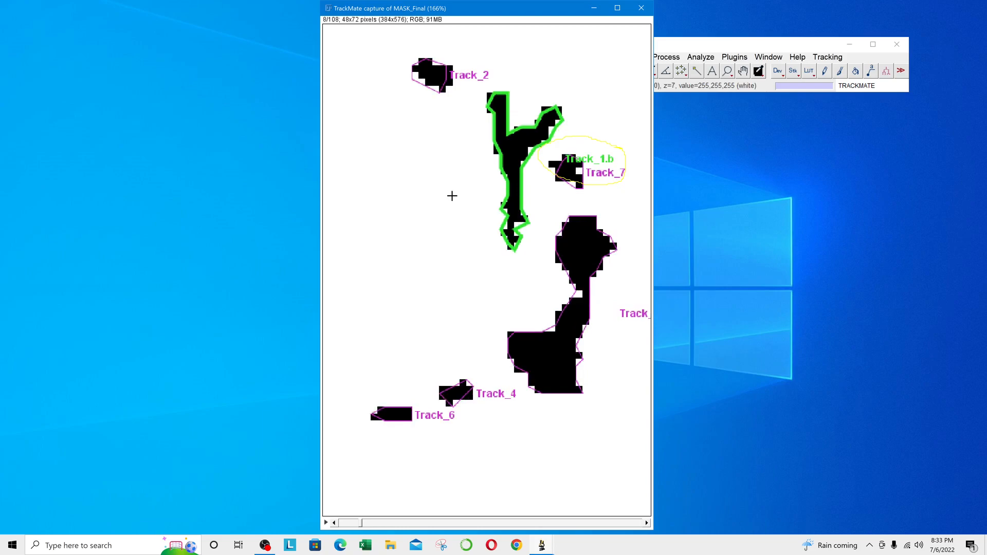
{"action": "scroll", "coordinate": [452, 196], "scroll_direction": "down", "scroll_amount": 1}
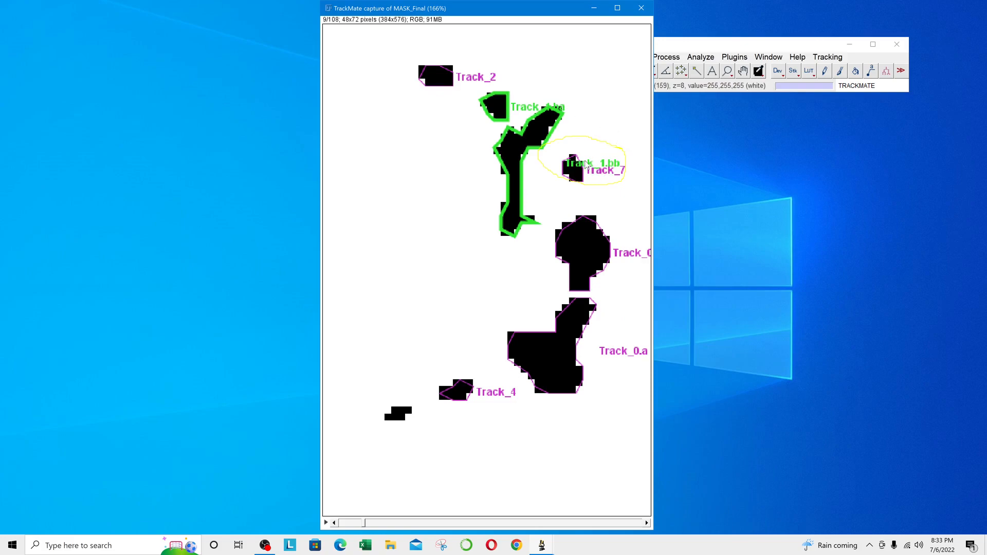
Mark the two green Track_1 mitochondria in frame 9 with freehand selections, and circle the suffix of the Track_1.ba label.
{"action": "left_click_drag", "start_coordinate": [547, 123], "coordinate": [518, 148]}
{"action": "mouse_move", "coordinate": [513, 219]}
{"action": "left_mouse_down"}
{"action": "mouse_move", "coordinate": [518, 147]}
{"action": "mouse_move", "coordinate": [547, 121]}
{"action": "left_mouse_up"}
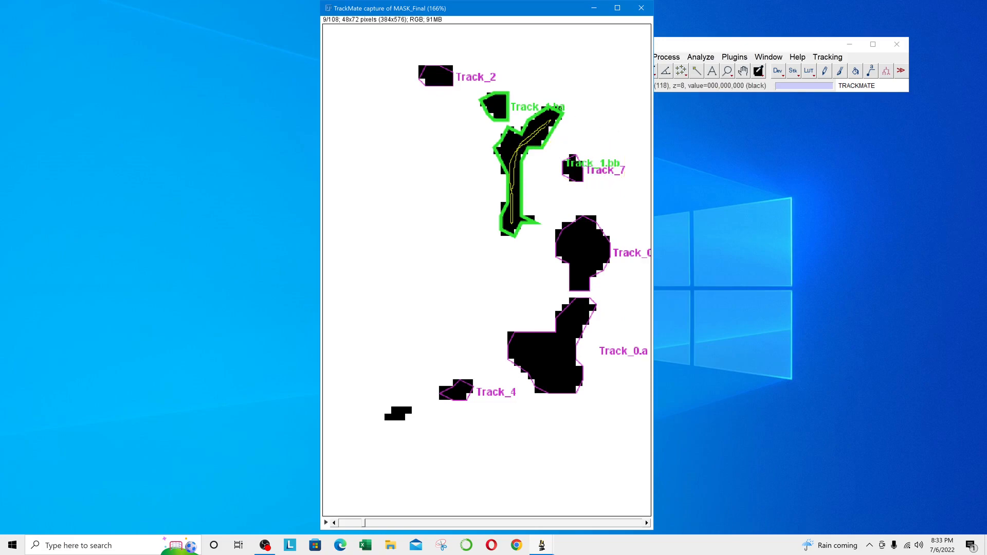
{"action": "left_click", "coordinate": [498, 103]}
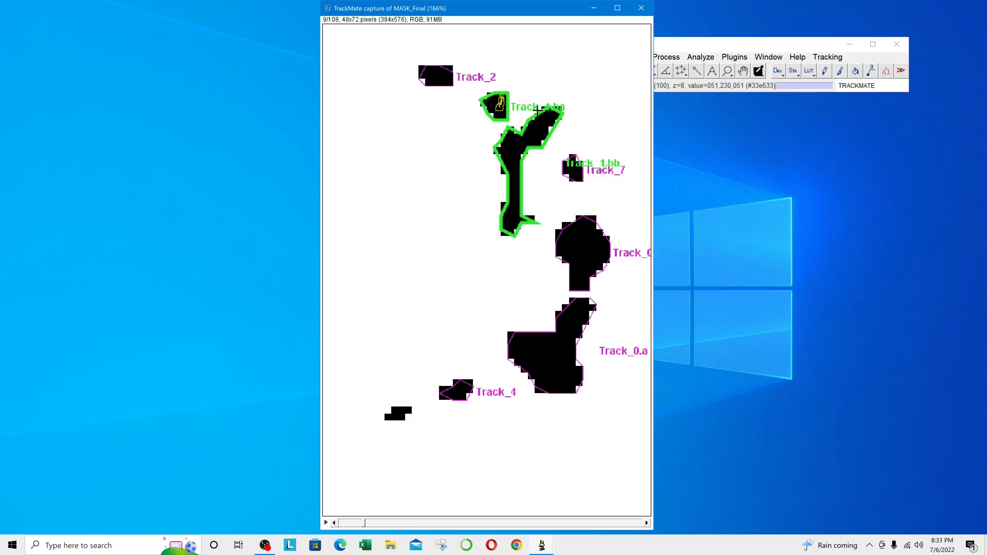
{"action": "mouse_move", "coordinate": [572, 98]}
{"action": "left_mouse_down"}
{"action": "mouse_move", "coordinate": [544, 99]}
{"action": "mouse_move", "coordinate": [573, 107]}
{"action": "left_mouse_up"}
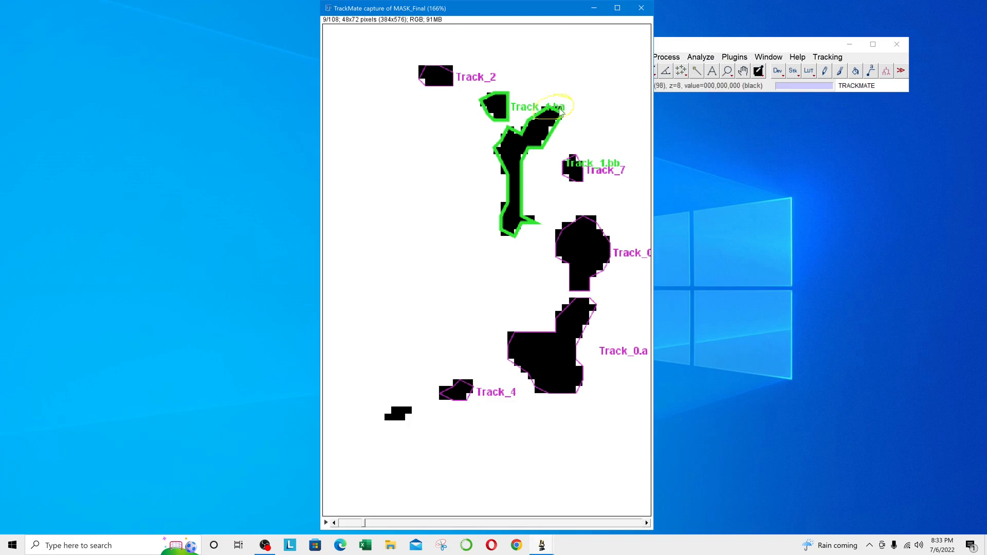
Zoom the capture to 400% and circle the suffix of the Track_1.bb label in frame 9.
{"action": "key", "text": "plus"}
{"action": "key", "text": "plus"}
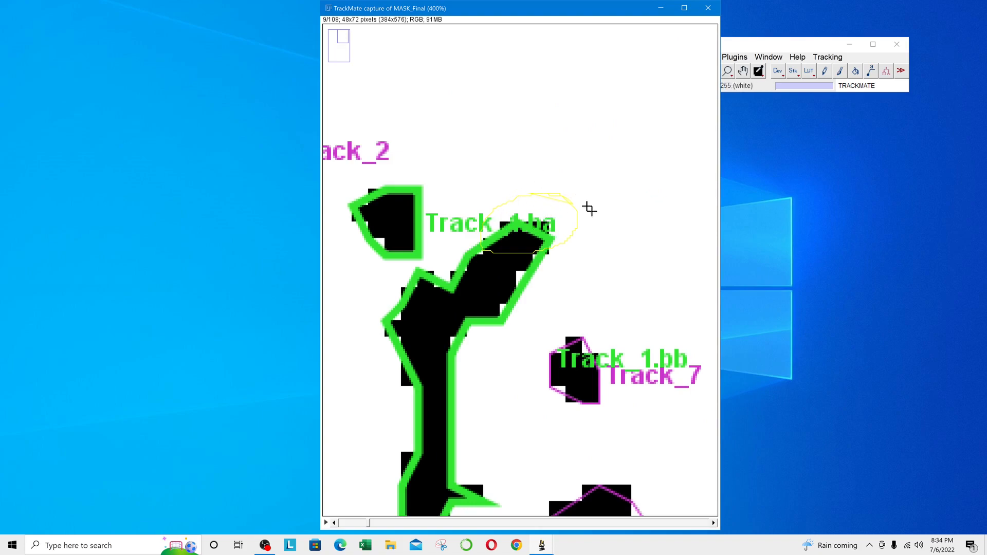
{"action": "left_click", "coordinate": [663, 333]}
{"action": "mouse_move", "coordinate": [658, 323]}
{"action": "left_mouse_down"}
{"action": "mouse_move", "coordinate": [672, 337]}
{"action": "mouse_move", "coordinate": [650, 360]}
{"action": "mouse_move", "coordinate": [666, 364]}
{"action": "left_mouse_up"}
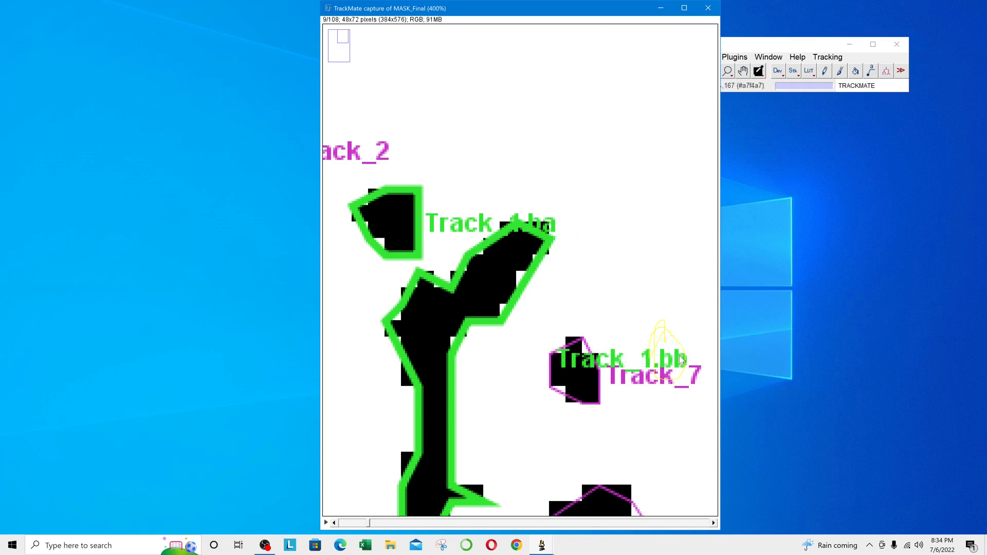
{"action": "left_click", "coordinate": [674, 323]}
Examine how the Track_1 branch names change through the fission and fusion events from frame 5 to frame 29 of the capture.
{"action": "scroll", "coordinate": [545, 282], "scroll_direction": "down", "scroll_amount": 1}
{"action": "scroll", "coordinate": [518, 268], "scroll_direction": "down", "scroll_amount": 1}
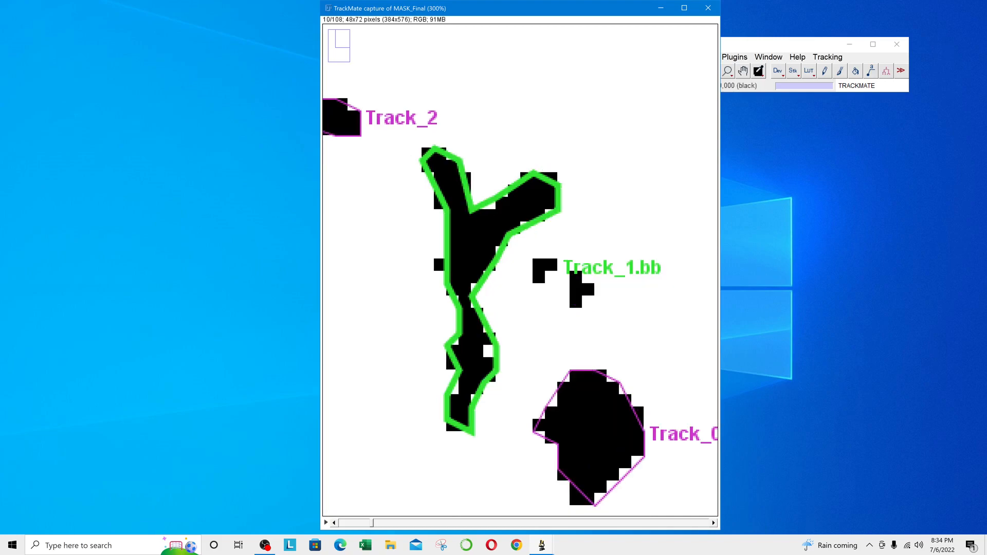
{"action": "scroll", "coordinate": [518, 268], "scroll_direction": "up", "scroll_amount": 3}
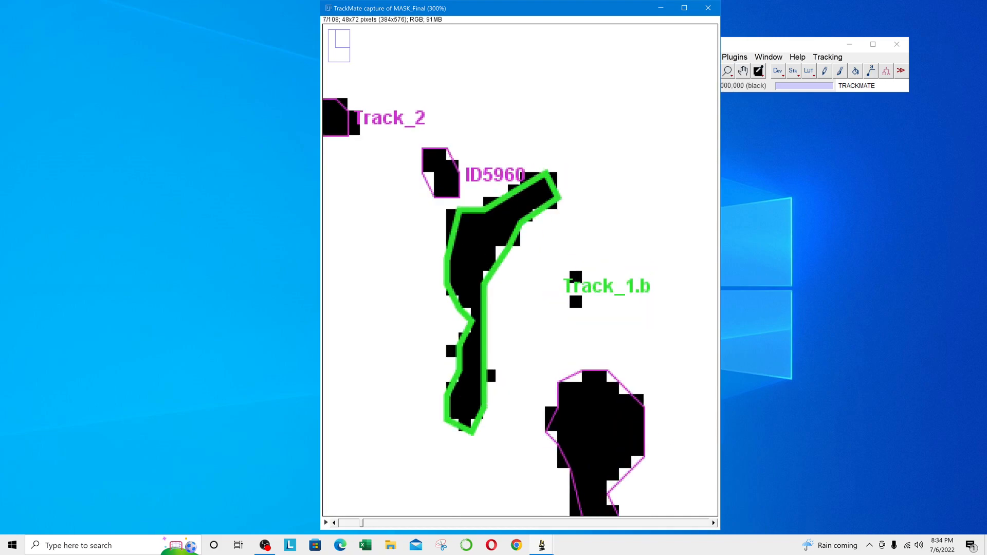
{"action": "scroll", "coordinate": [502, 263], "scroll_direction": "up", "scroll_amount": 1}
{"action": "scroll", "coordinate": [513, 272], "scroll_direction": "up", "scroll_amount": 1}
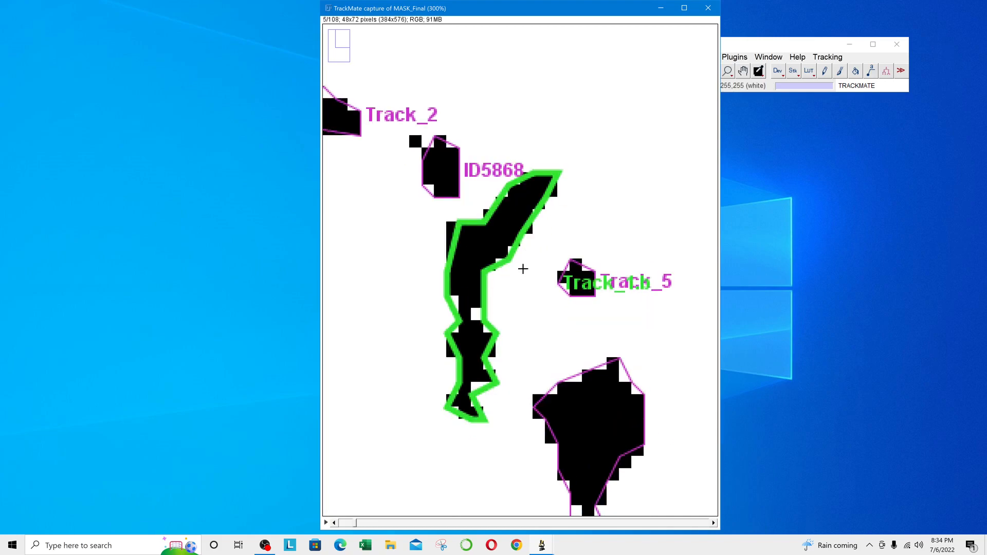
{"action": "scroll", "coordinate": [526, 268], "scroll_direction": "down", "scroll_amount": 12}
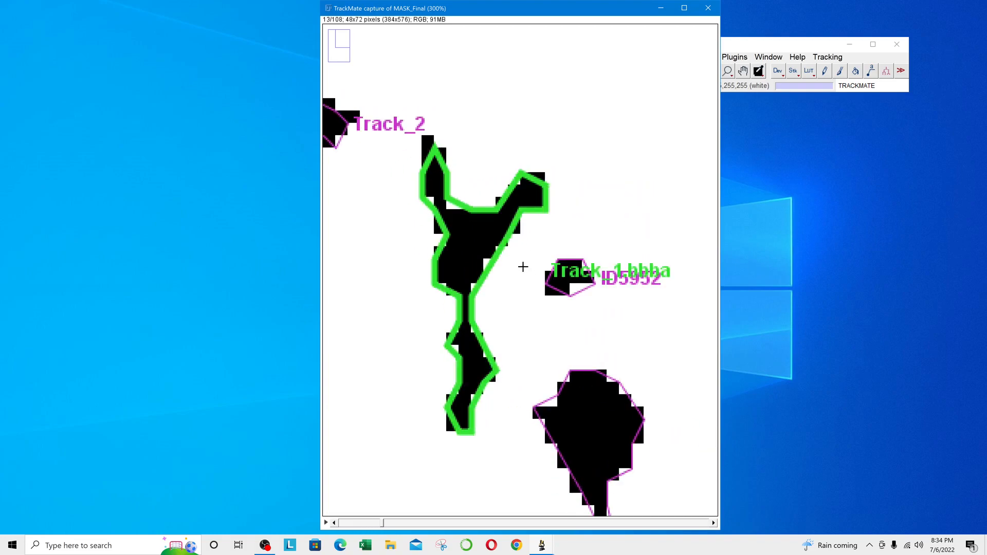
{"action": "scroll", "coordinate": [522, 264], "scroll_direction": "down", "scroll_amount": 2}
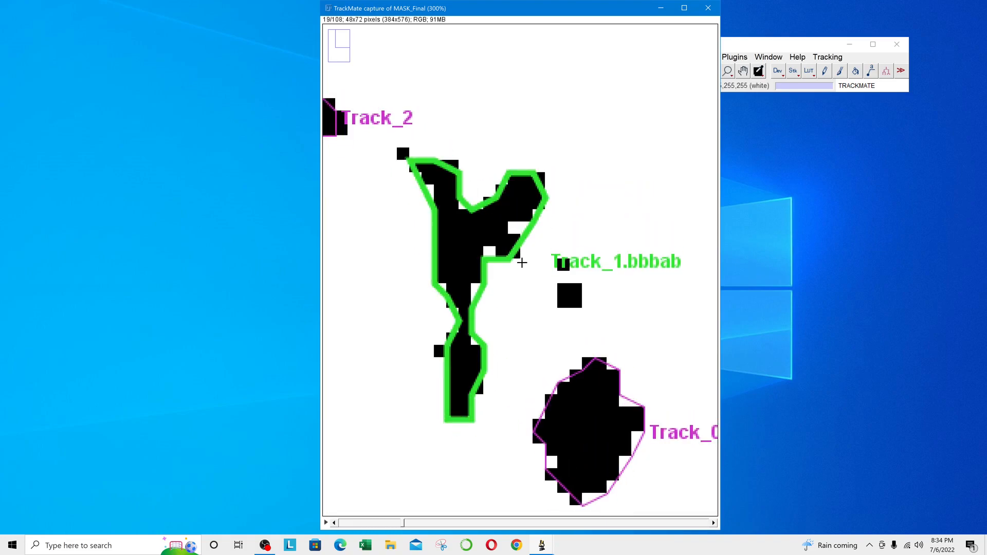
{"action": "scroll", "coordinate": [522, 262], "scroll_direction": "down", "scroll_amount": 6}
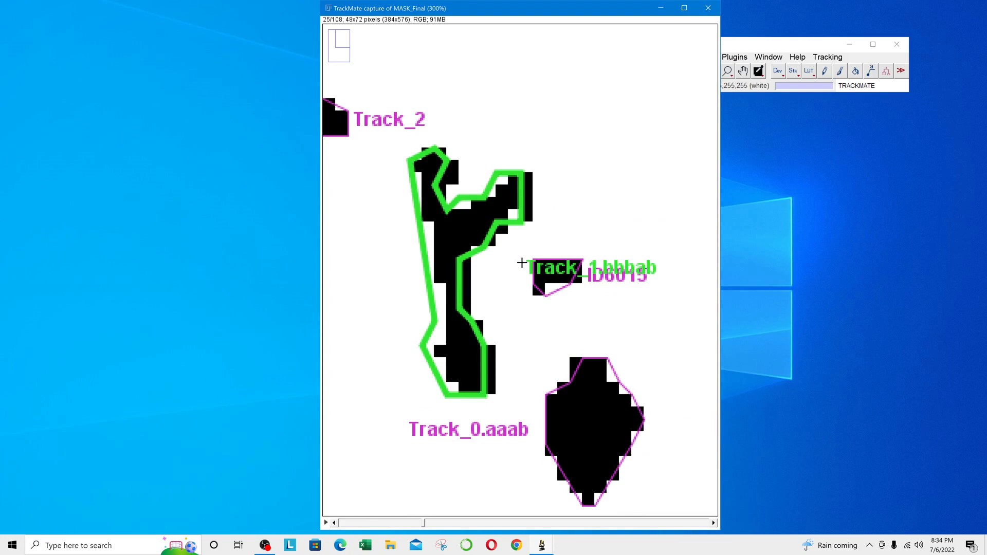
{"action": "scroll", "coordinate": [522, 263], "scroll_direction": "down", "scroll_amount": 1}
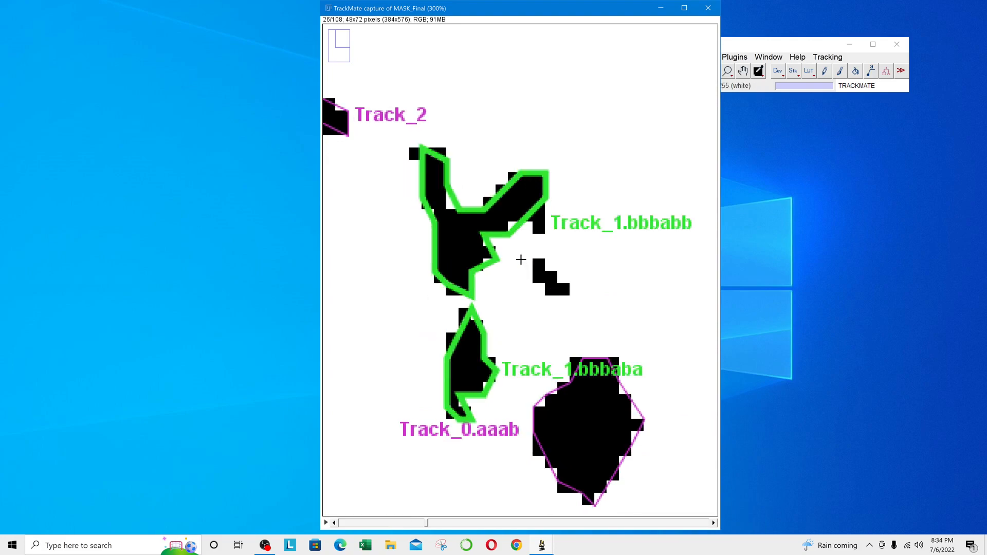
{"action": "scroll", "coordinate": [520, 260], "scroll_direction": "down", "scroll_amount": 2}
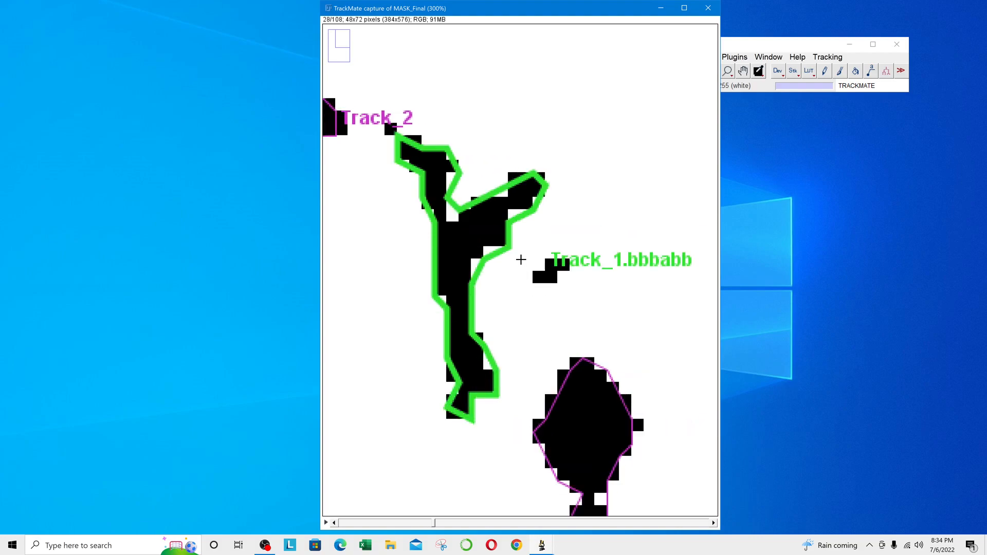
{"action": "scroll", "coordinate": [520, 259], "scroll_direction": "down", "scroll_amount": 1}
Zoom the capture back out to 100% and move its window to a free area of the desktop.
{"action": "key", "text": "minus"}
{"action": "key", "text": "minus"}
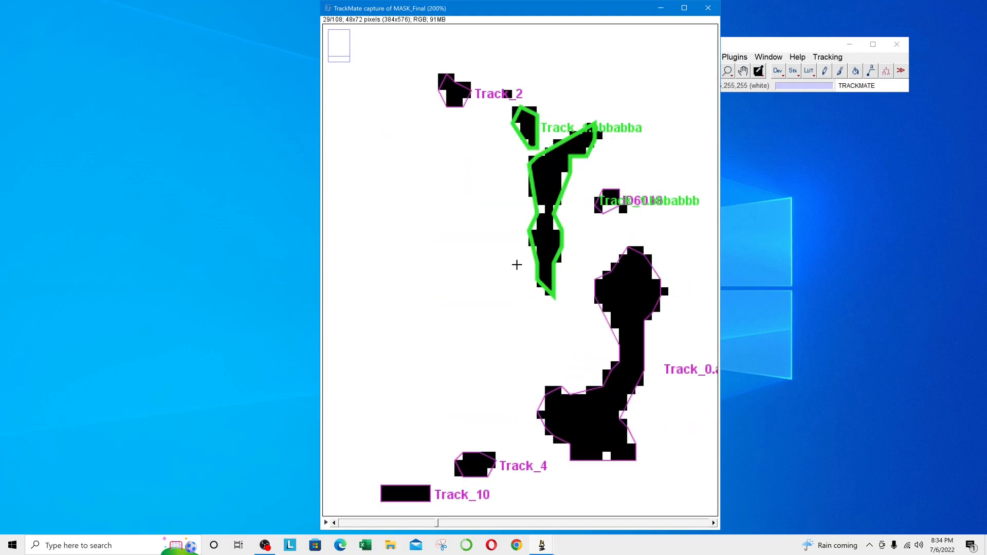
{"action": "key", "text": "minus"}
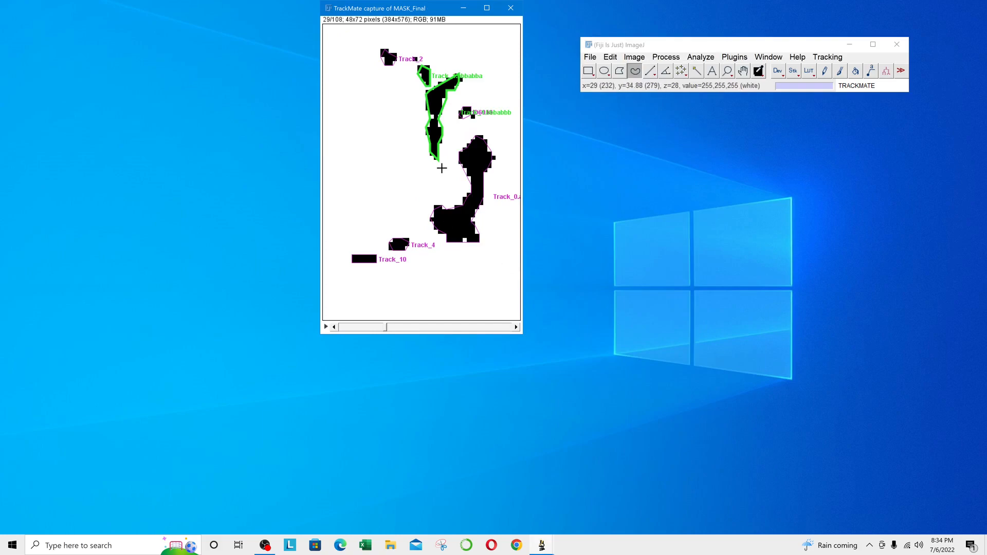
{"action": "left_click_drag", "start_coordinate": [396, 32], "coordinate": [289, 49]}
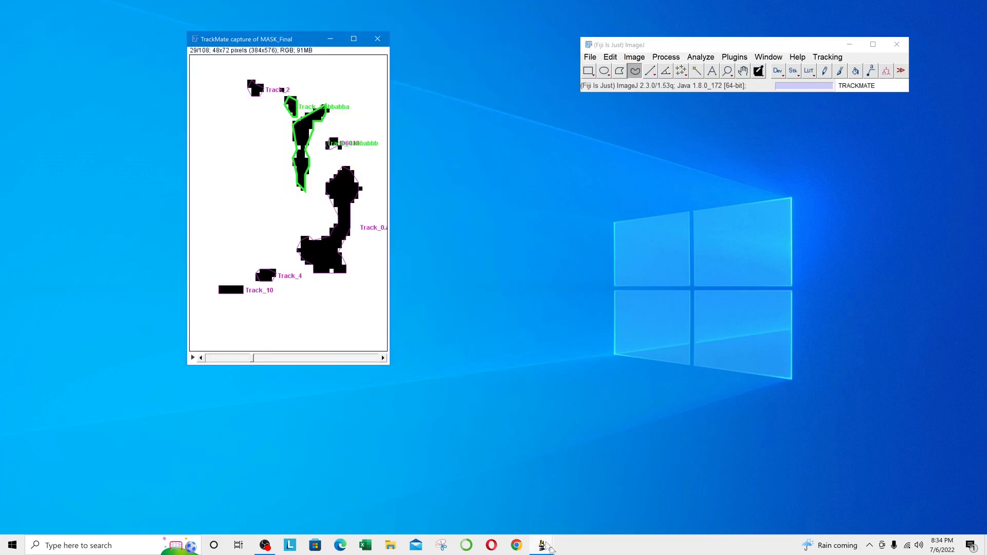
Return from TrackMate's action page to the display options and open the track tables.
{"action": "mouse_move", "coordinate": [543, 544]}
{"action": "left_click", "coordinate": [649, 501]}
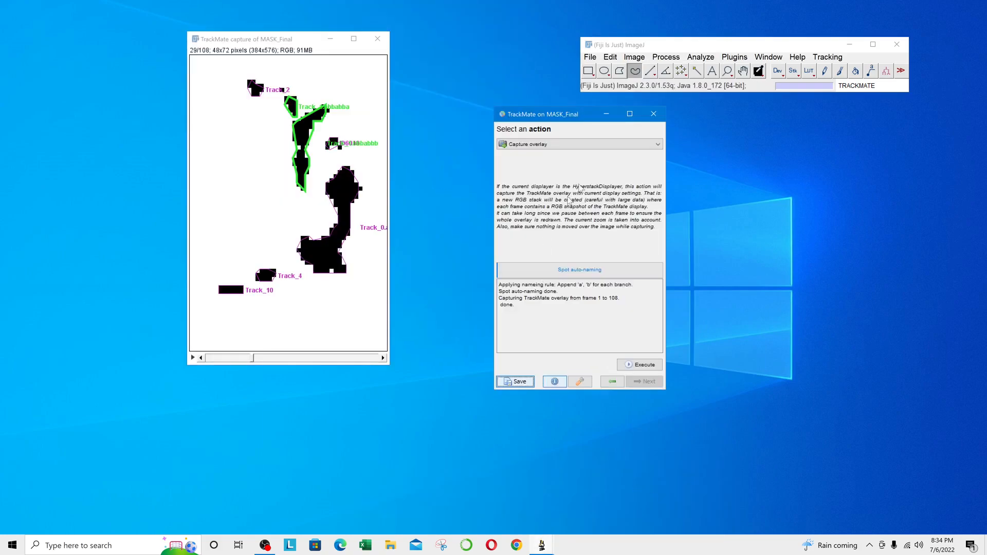
{"action": "left_click", "coordinate": [574, 146]}
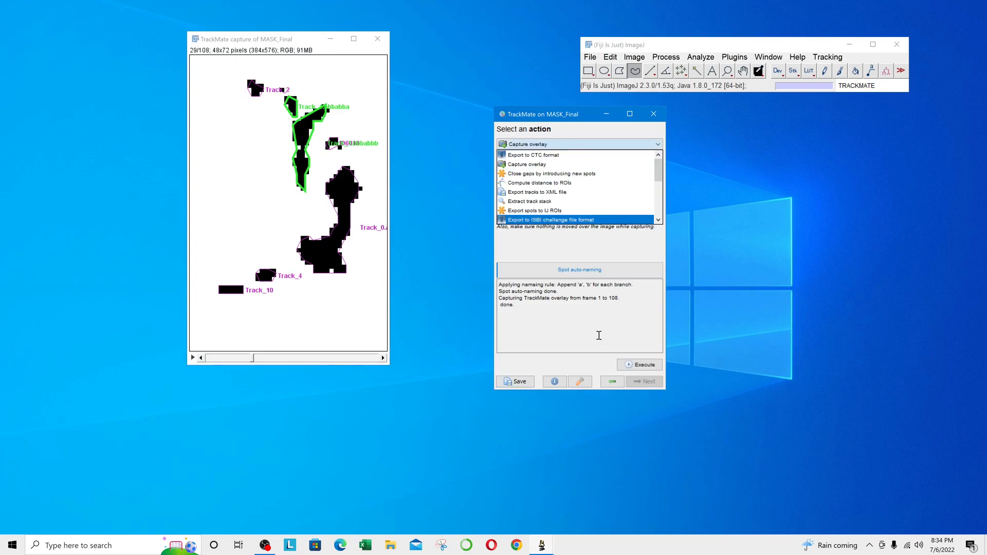
{"action": "left_click", "coordinate": [619, 381]}
{"action": "left_click", "coordinate": [619, 381]}
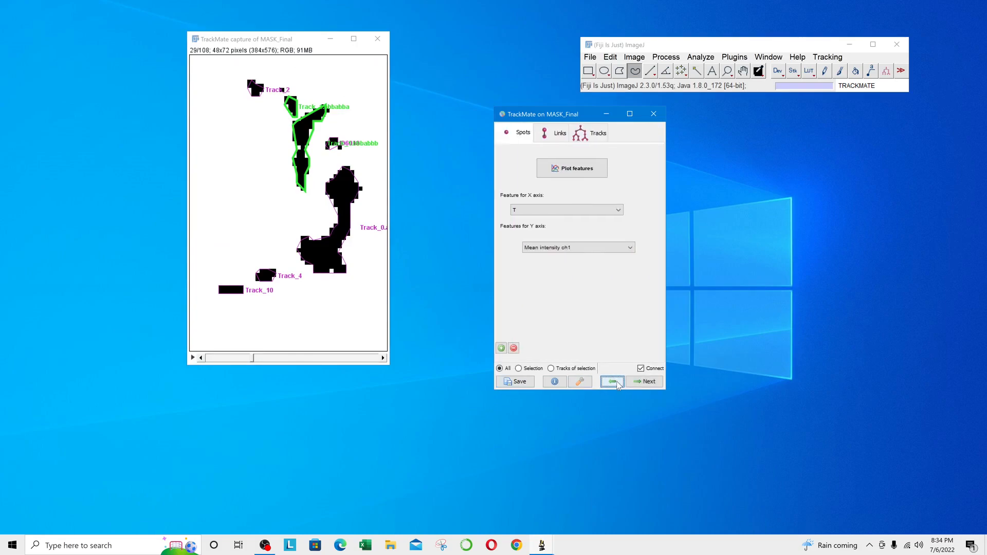
{"action": "left_click", "coordinate": [619, 381]}
{"action": "left_click", "coordinate": [590, 365]}
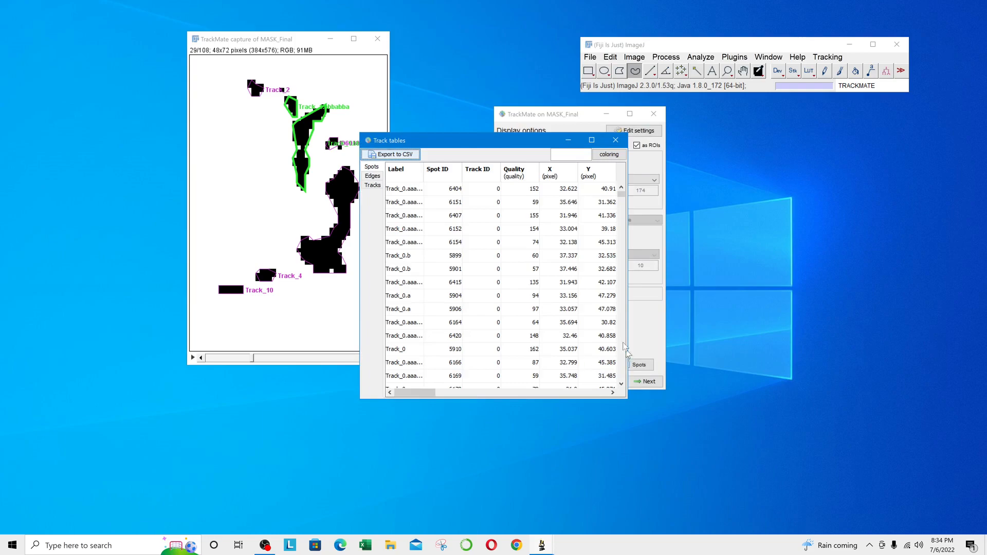
Maximize the track tables and examine the Edges and Tracks tables, highlighting all the tracks and then the Track_0 row.
{"action": "left_click", "coordinate": [590, 140]}
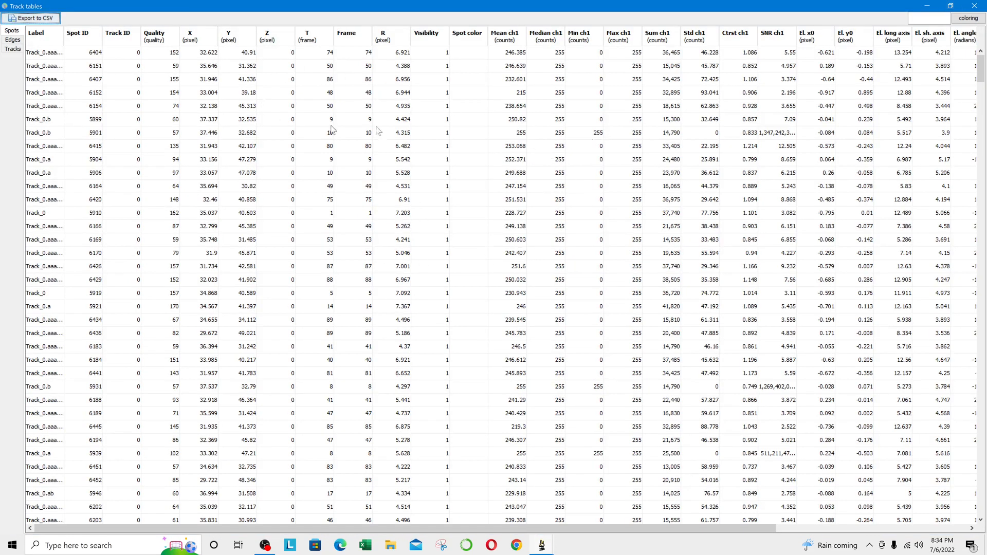
{"action": "left_click", "coordinate": [11, 39]}
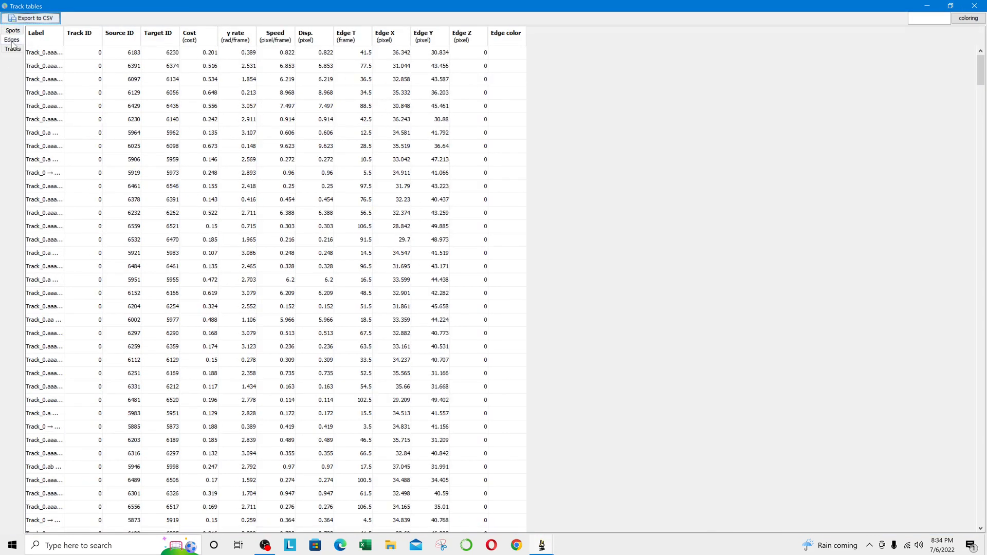
{"action": "left_click", "coordinate": [13, 48]}
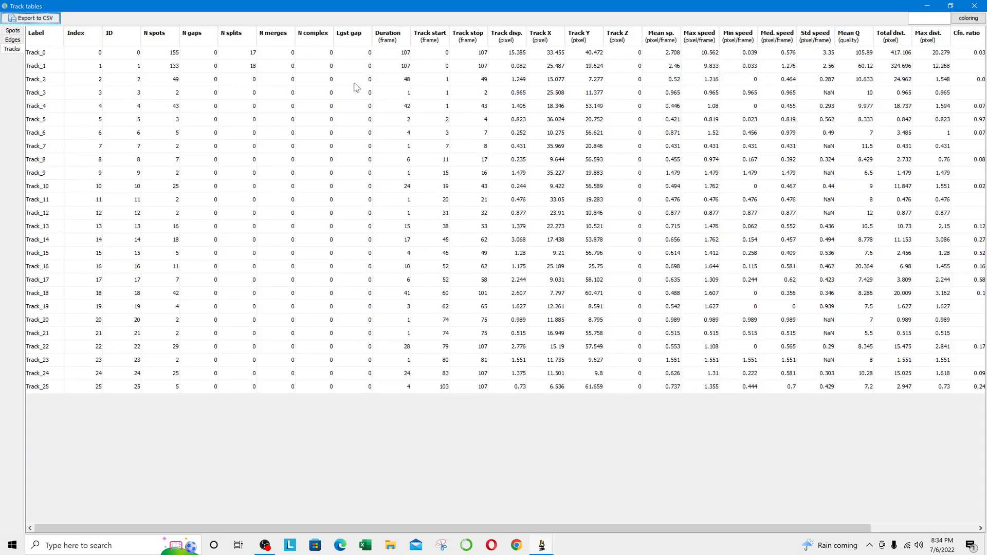
{"action": "left_click_drag", "start_coordinate": [39, 52], "coordinate": [45, 384]}
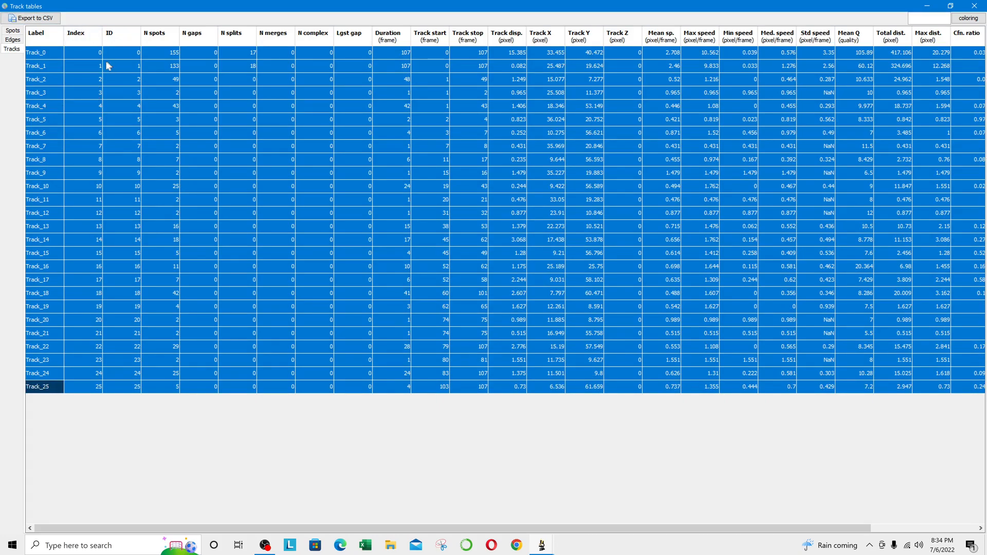
{"action": "left_click", "coordinate": [546, 53]}
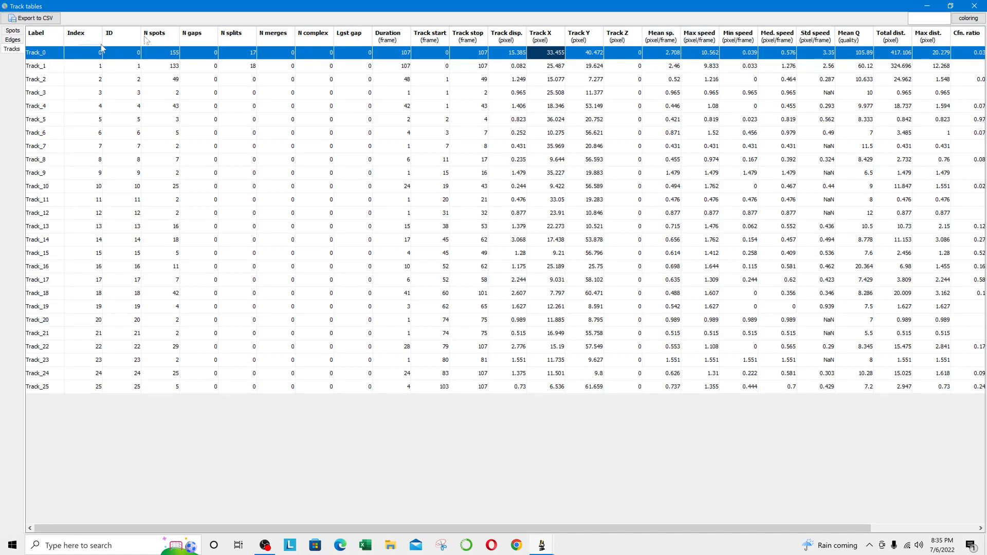
Dock the track tables beside the overlay capture and select the Track_1 and Track_2 rows in turn.
{"action": "left_click_drag", "start_coordinate": [276, 11], "coordinate": [979, 90]}
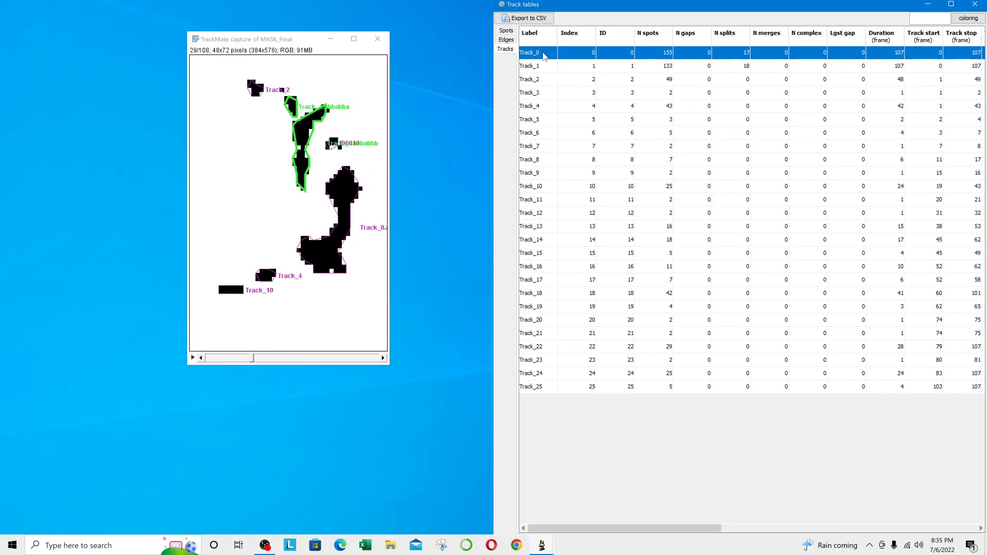
{"action": "left_click", "coordinate": [540, 67]}
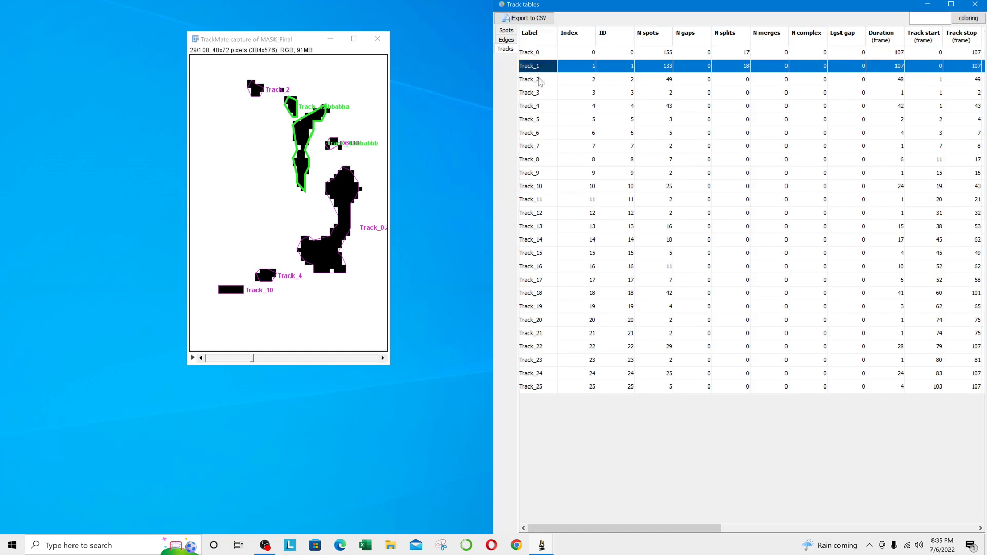
{"action": "left_click", "coordinate": [541, 81]}
Replace the overlay capture with the MASK_Final display beside the tables, and select Track_1 to highlight it in the image.
{"action": "left_click", "coordinate": [377, 38]}
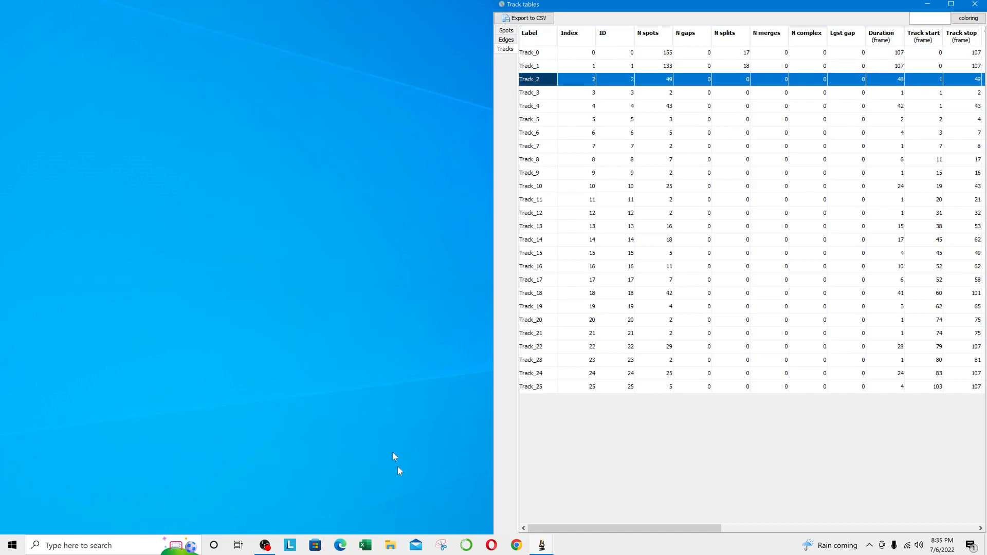
{"action": "mouse_move", "coordinate": [541, 545]}
{"action": "left_click", "coordinate": [594, 521]}
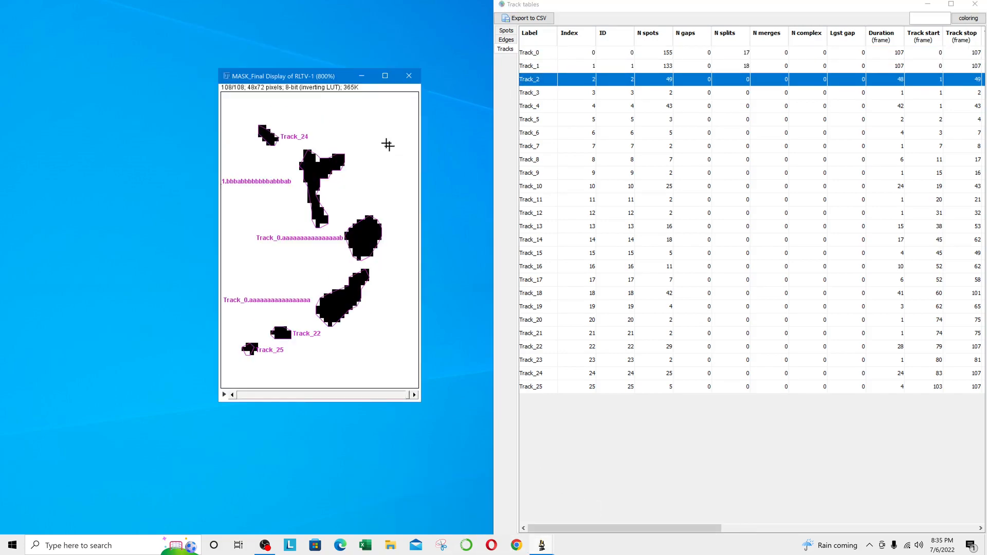
{"action": "left_click_drag", "start_coordinate": [329, 86], "coordinate": [283, 62]}
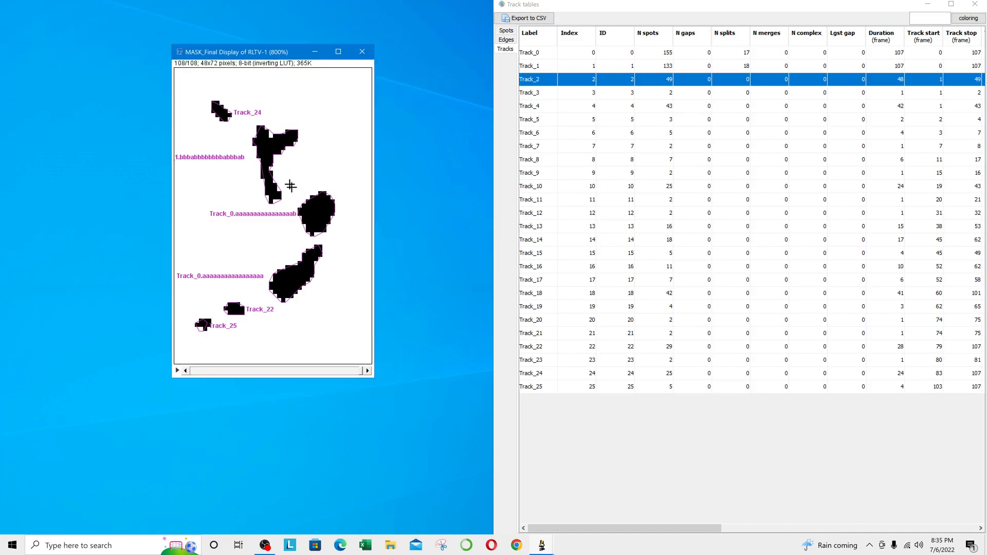
{"action": "left_click", "coordinate": [536, 69]}
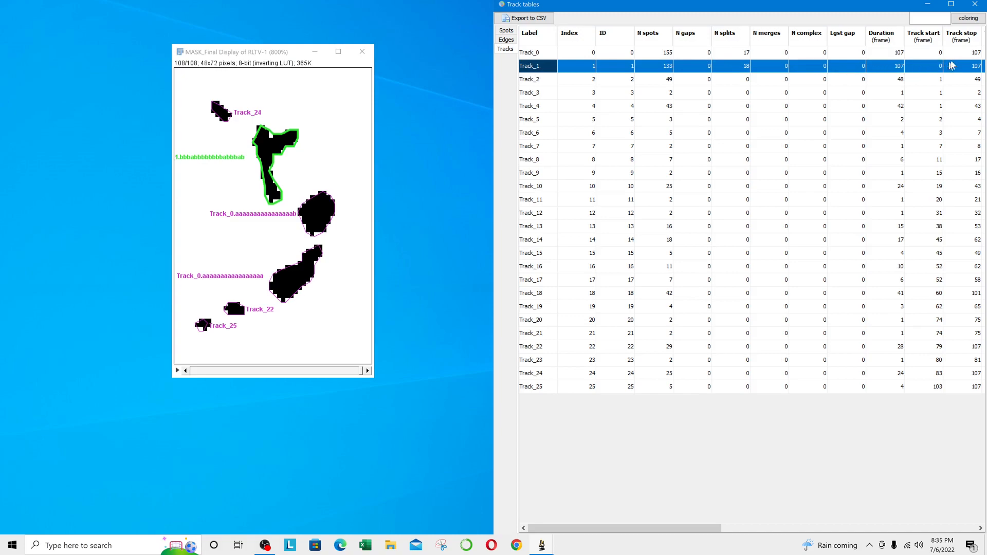
Examine the remaining duration, speed and distance columns of the Tracks table, and the columns of the Spots and Edges tables.
{"action": "left_click_drag", "start_coordinate": [698, 528], "coordinate": [830, 528]}
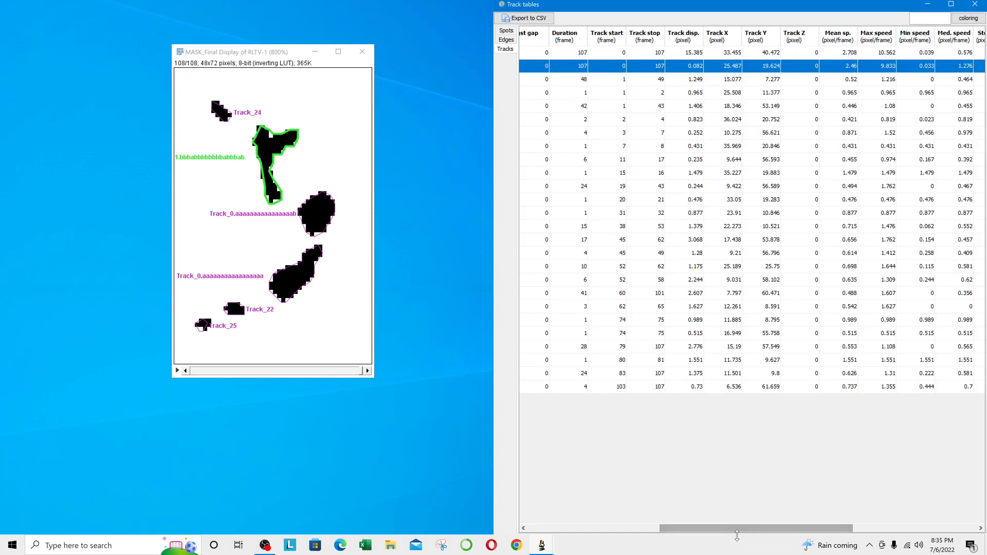
{"action": "left_click_drag", "start_coordinate": [736, 528], "coordinate": [867, 533]}
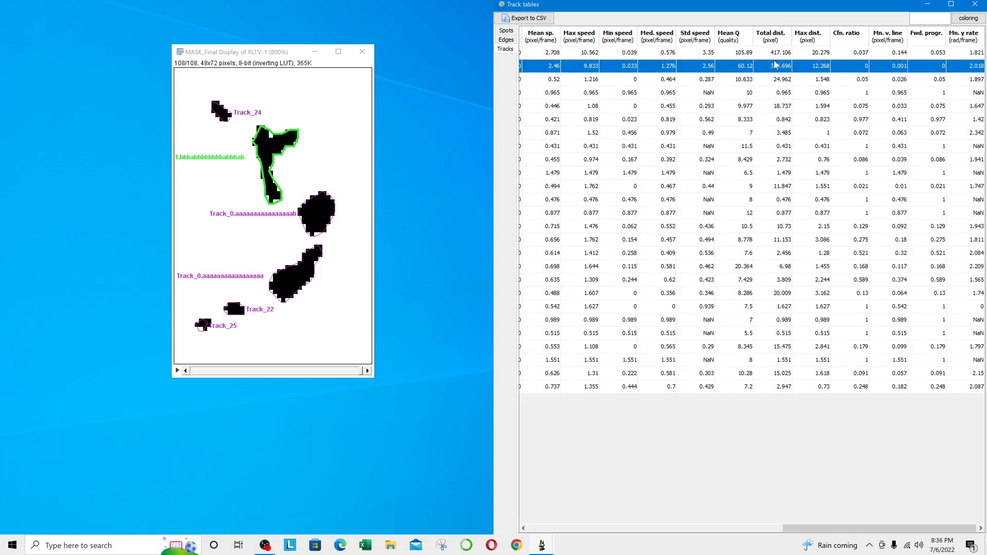
{"action": "left_click", "coordinate": [506, 31]}
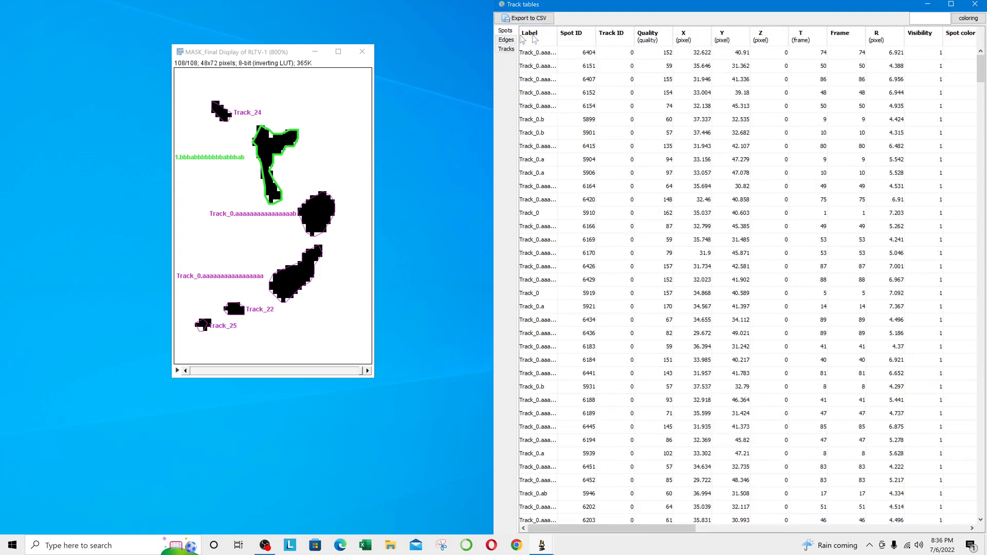
{"action": "left_click", "coordinate": [512, 43]}
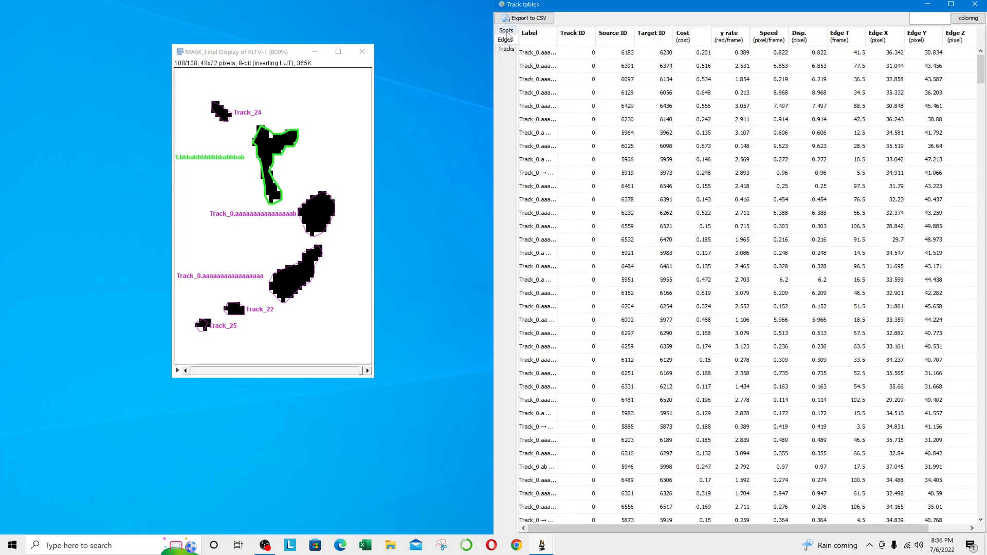
{"action": "left_click_drag", "start_coordinate": [870, 529], "coordinate": [936, 447]}
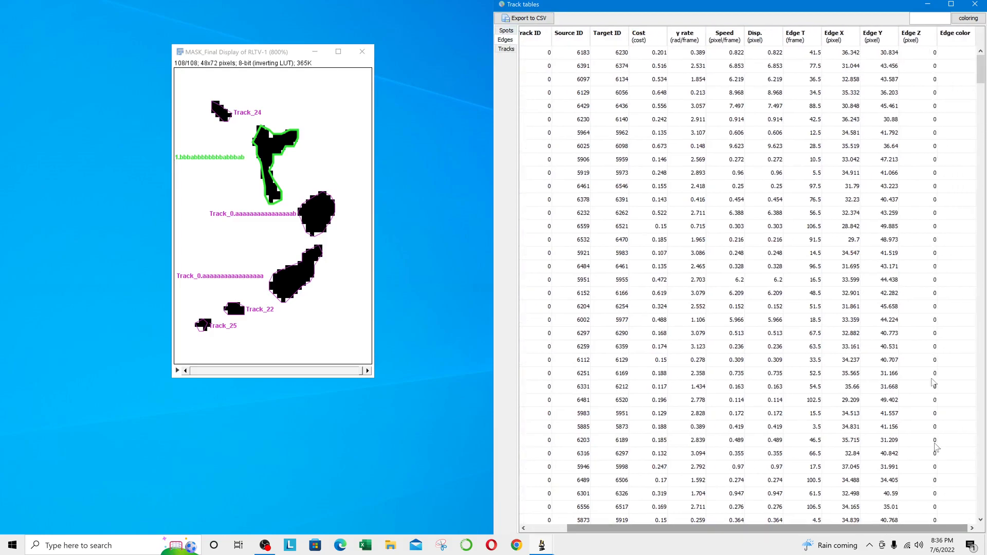
Maximize the track tables and widen the Edges table's Label column to read the branch names down to the Track_1 edges.
{"action": "left_click", "coordinate": [505, 31]}
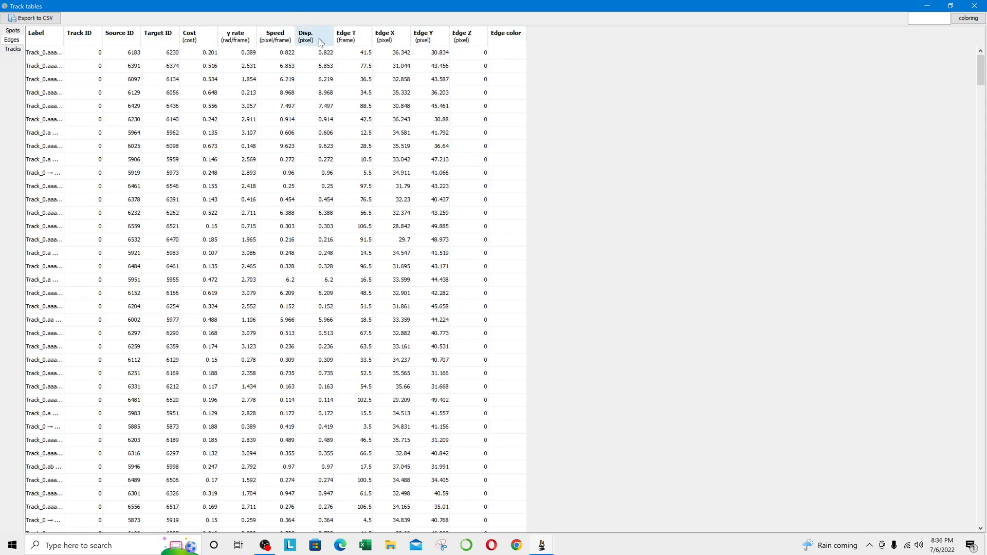
{"action": "left_click_drag", "start_coordinate": [64, 40], "coordinate": [148, 39]}
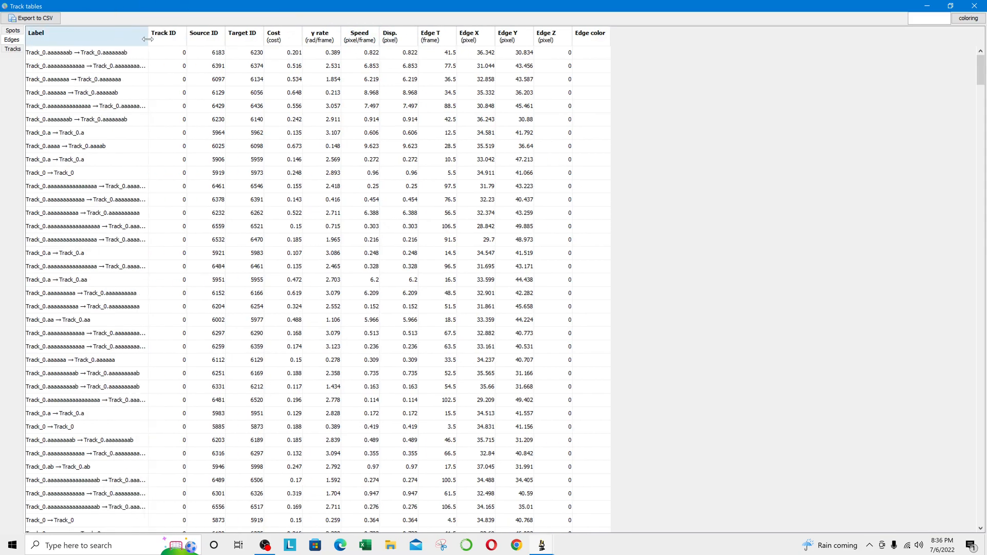
{"action": "scroll", "coordinate": [77, 410], "scroll_direction": "down", "scroll_amount": 20}
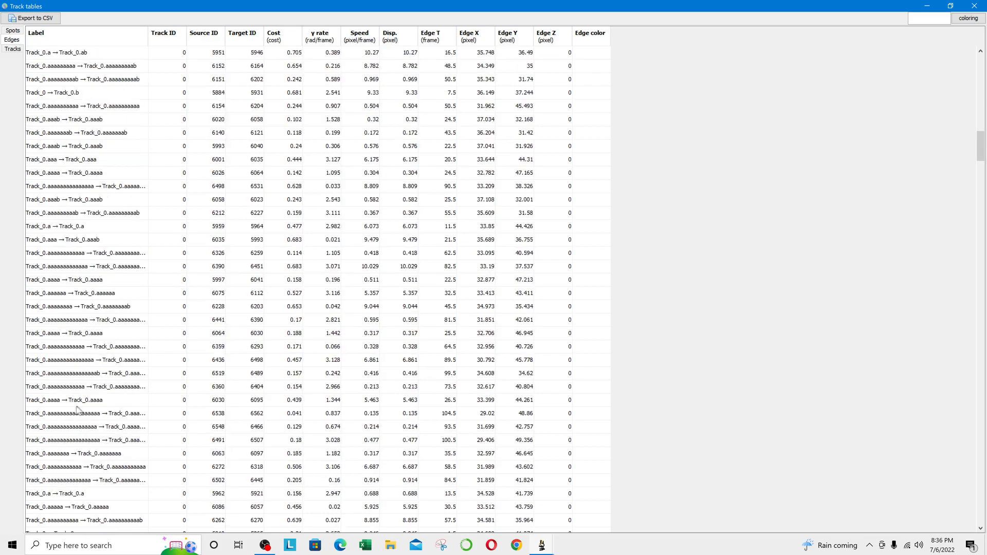
{"action": "scroll", "coordinate": [77, 410], "scroll_direction": "down", "scroll_amount": 10}
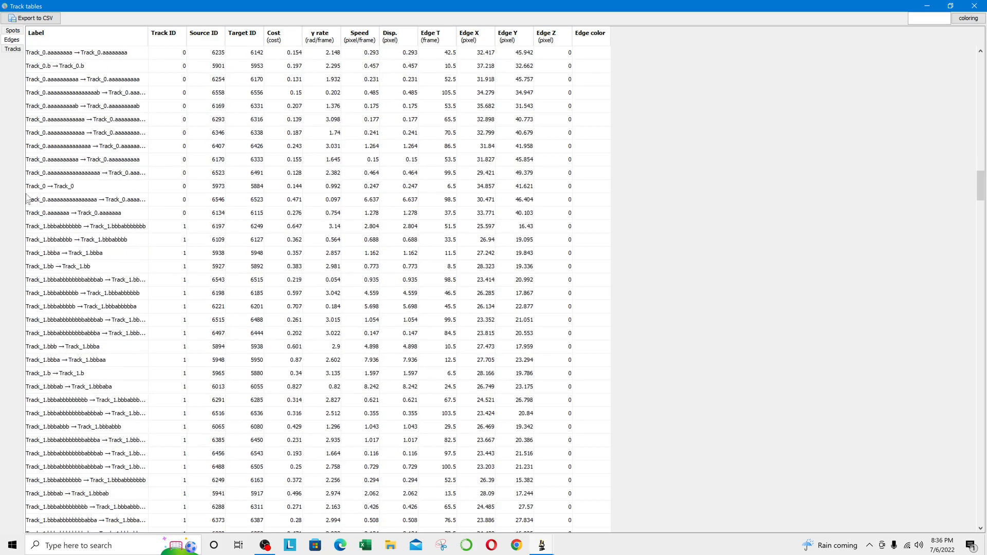
Select the whole block of Track_1 rows in the Edges table and look back through the selection.
{"action": "scroll", "coordinate": [28, 198], "scroll_direction": "up", "scroll_amount": 1}
{"action": "left_click", "coordinate": [46, 272]}
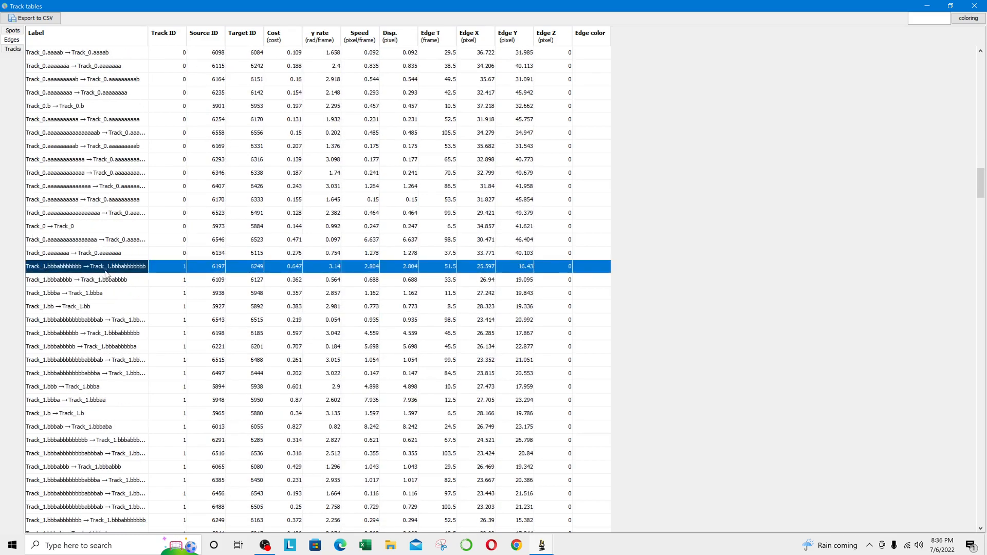
{"action": "scroll", "coordinate": [88, 320], "scroll_direction": "down", "scroll_amount": 15}
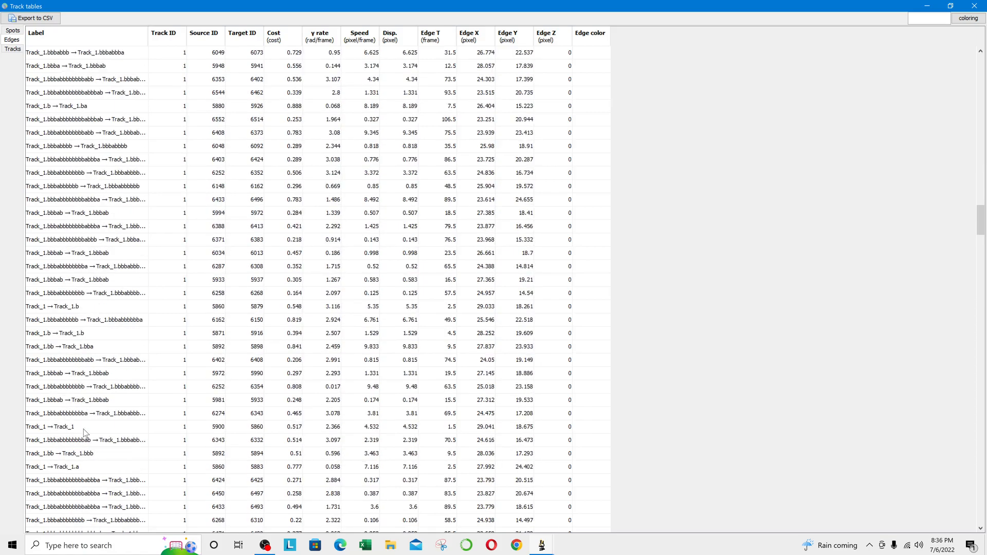
{"action": "scroll", "coordinate": [84, 434], "scroll_direction": "down", "scroll_amount": 10}
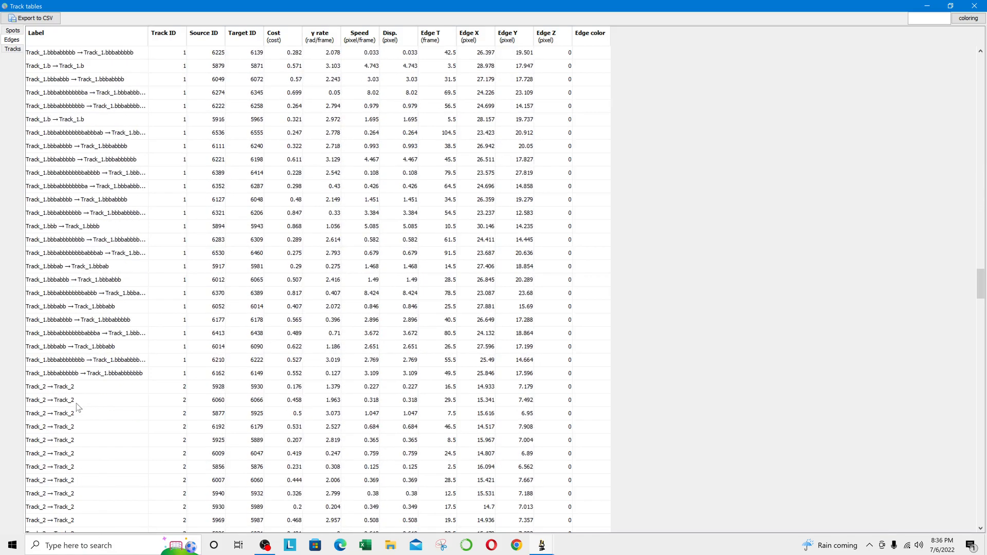
{"action": "left_click", "coordinate": [56, 379], "text": "shift"}
{"action": "scroll", "coordinate": [393, 201], "scroll_direction": "up", "scroll_amount": 9}
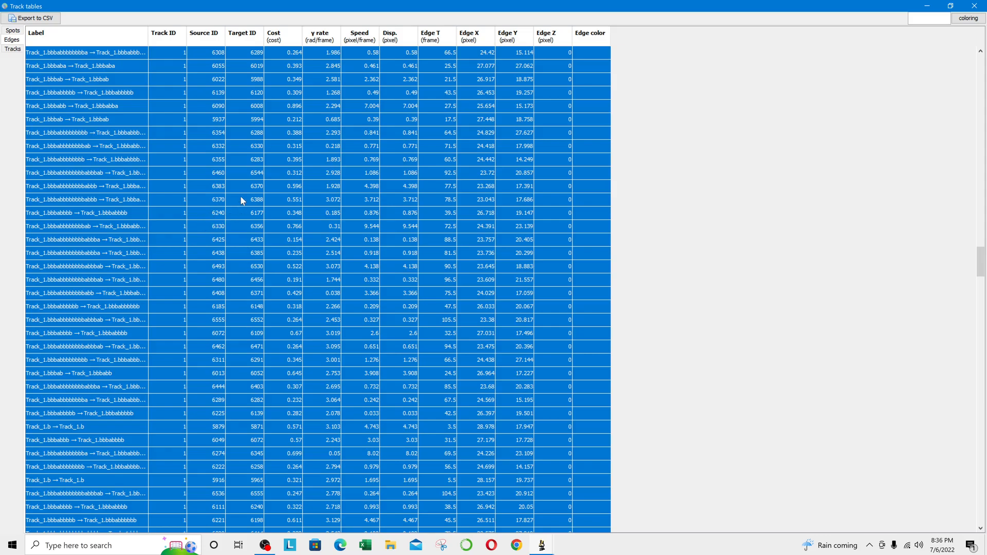
{"action": "scroll", "coordinate": [206, 208], "scroll_direction": "up", "scroll_amount": 10}
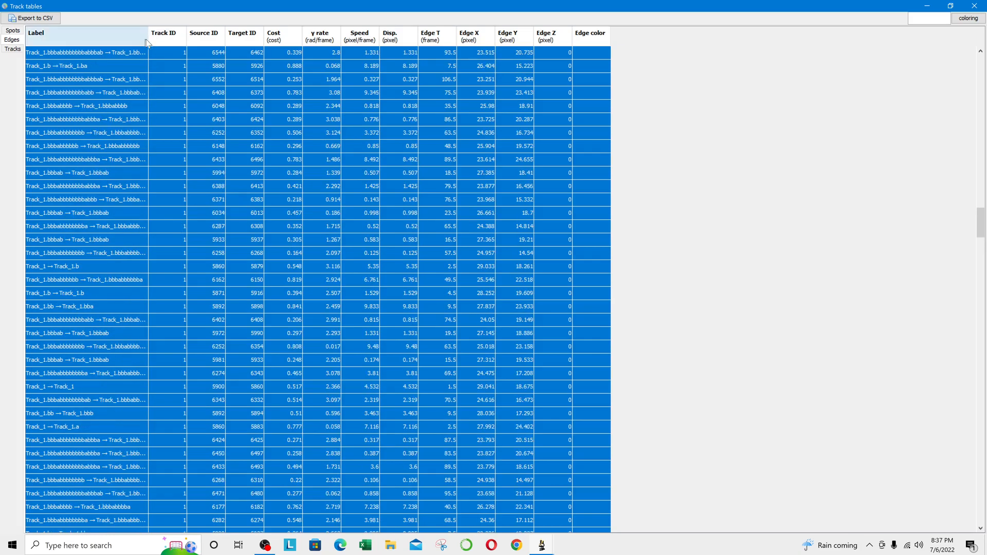
Widen the Edges table's Label column to fit the full branch names and review the first Track_1 edges.
{"action": "left_click_drag", "start_coordinate": [148, 40], "coordinate": [220, 39]}
{"action": "scroll", "coordinate": [126, 90], "scroll_direction": "up", "scroll_amount": 4}
{"action": "scroll", "coordinate": [126, 90], "scroll_direction": "up", "scroll_amount": 9}
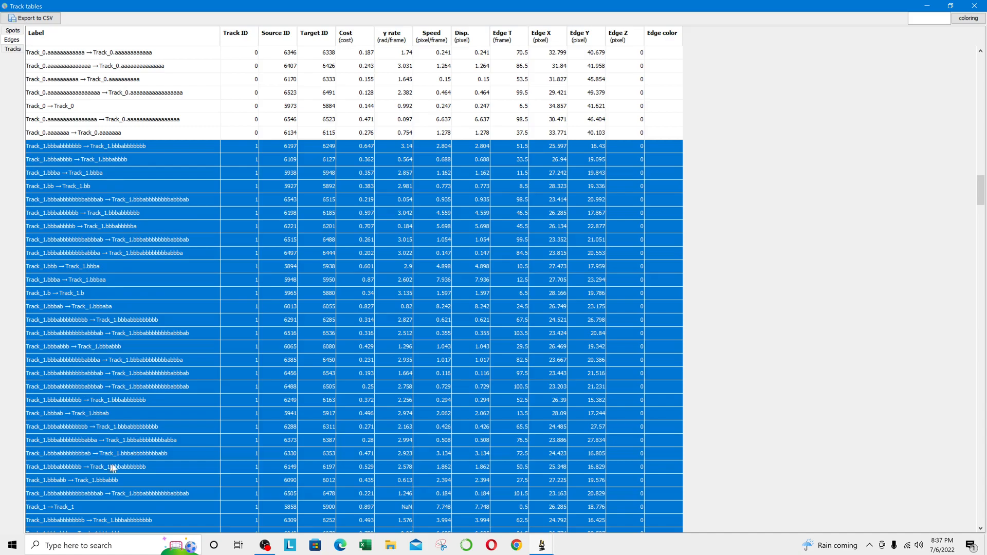
{"action": "scroll", "coordinate": [112, 467], "scroll_direction": "down", "scroll_amount": 3}
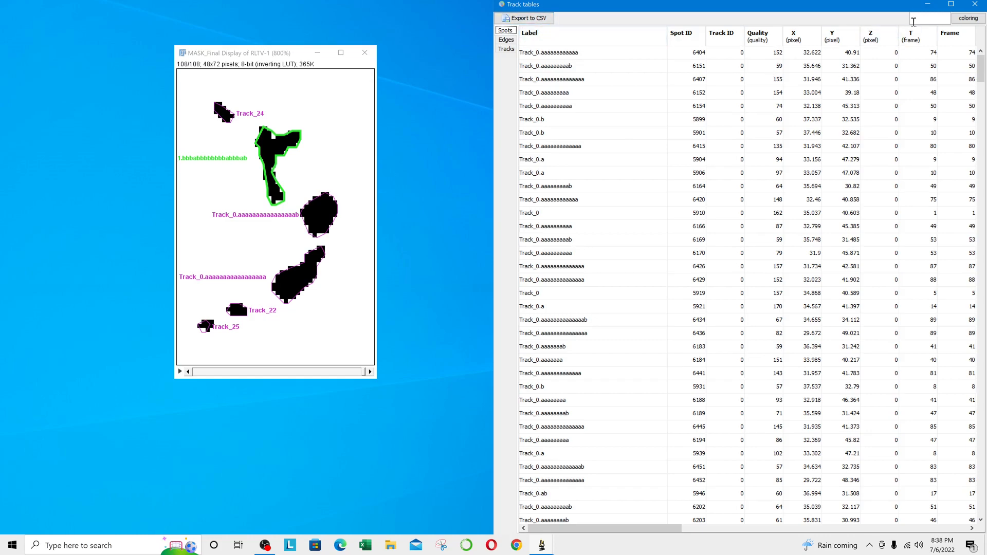
Close the track tables, advance to the TrackMate actions and choose Compute distance to ROIs.
{"action": "left_click", "coordinate": [975, 5]}
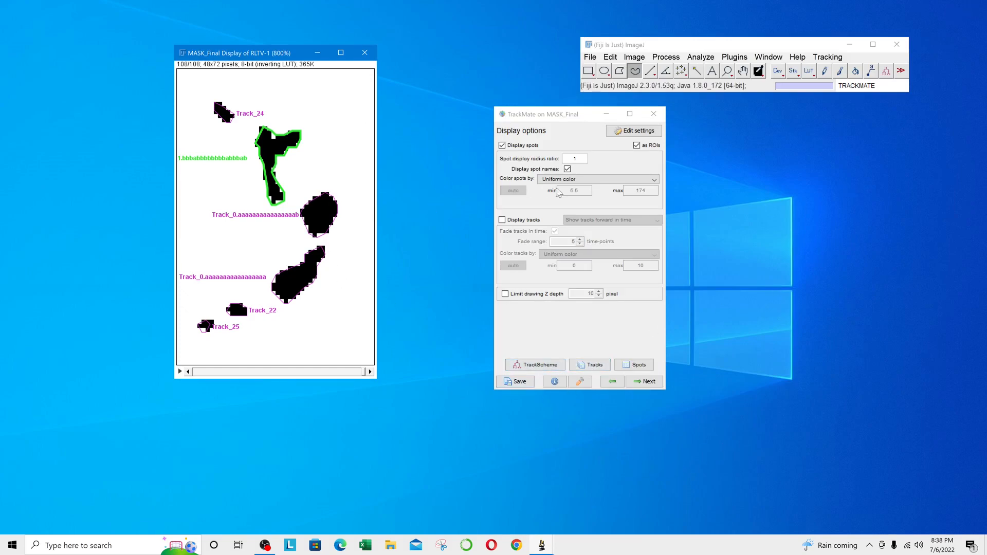
{"action": "left_click", "coordinate": [648, 382]}
{"action": "left_click", "coordinate": [648, 382]}
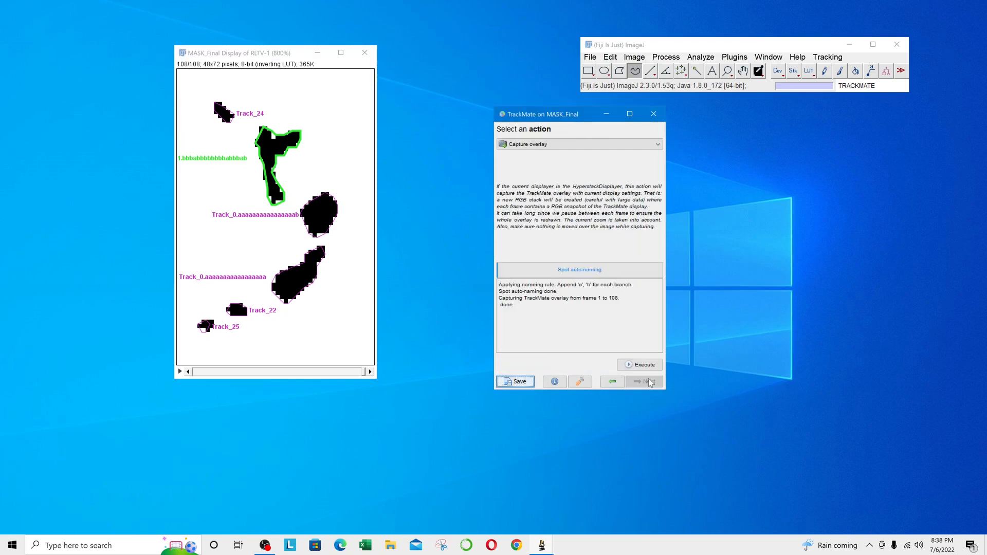
{"action": "left_click", "coordinate": [590, 145]}
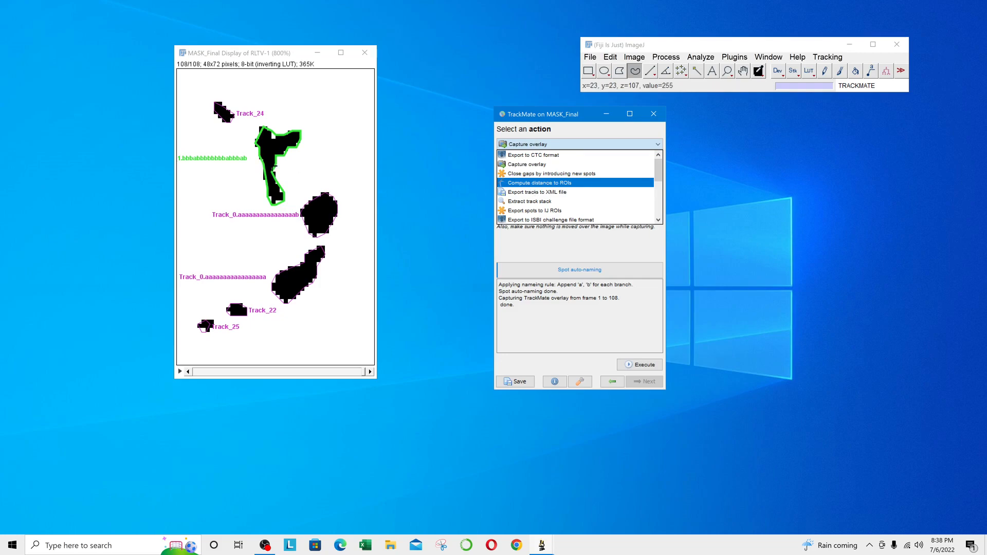
{"action": "left_click", "coordinate": [521, 122]}
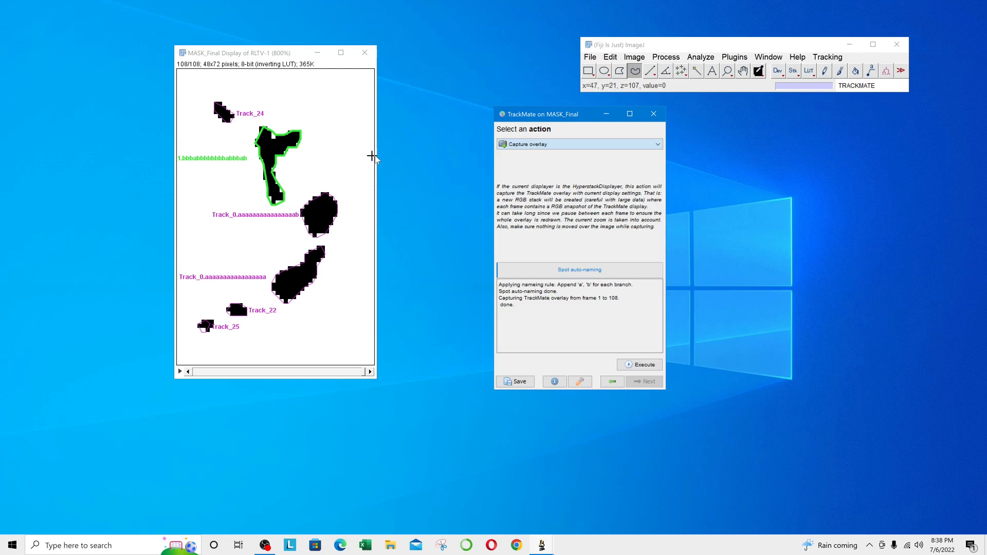
{"action": "left_click", "coordinate": [528, 145]}
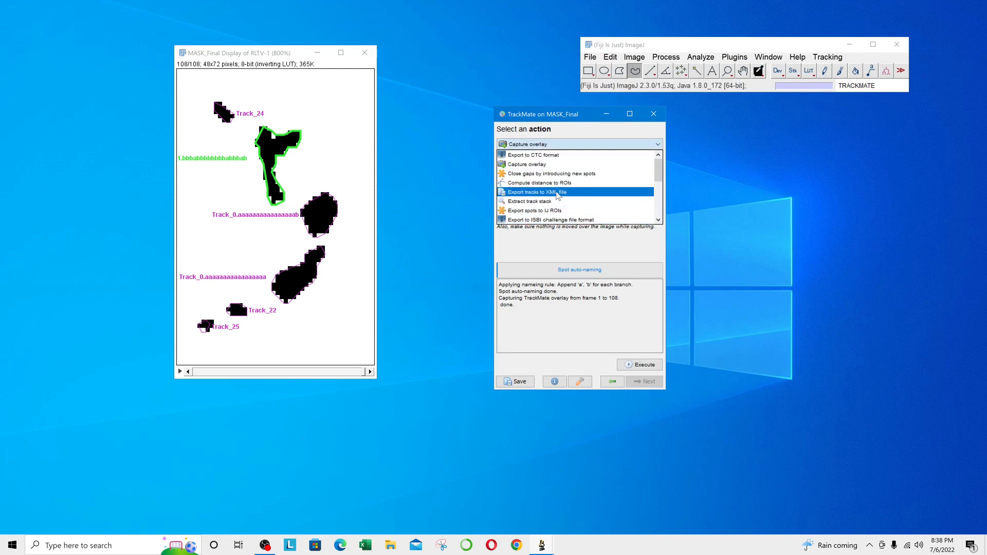
{"action": "left_click", "coordinate": [530, 186]}
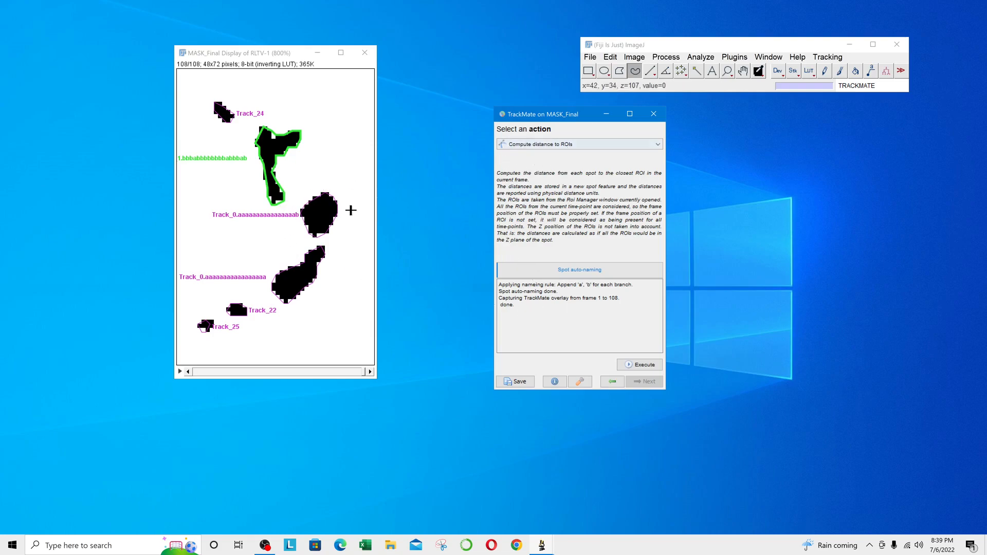
Return to the display options, reopen the track tables and select both Track_0 and Track_1 in the Tracks table.
{"action": "left_click", "coordinate": [318, 215]}
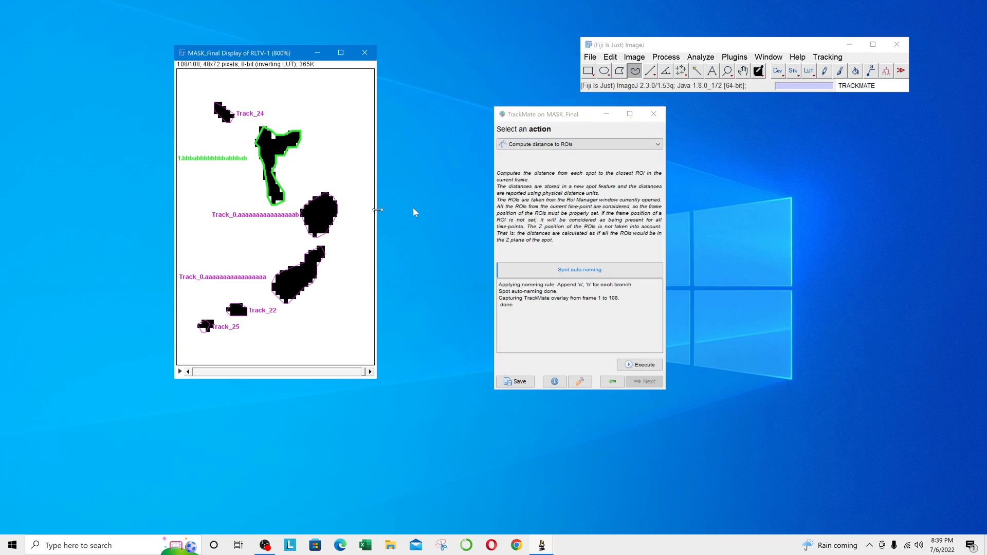
{"action": "left_click", "coordinate": [612, 381]}
{"action": "left_click", "coordinate": [612, 382]}
{"action": "left_click", "coordinate": [596, 366]}
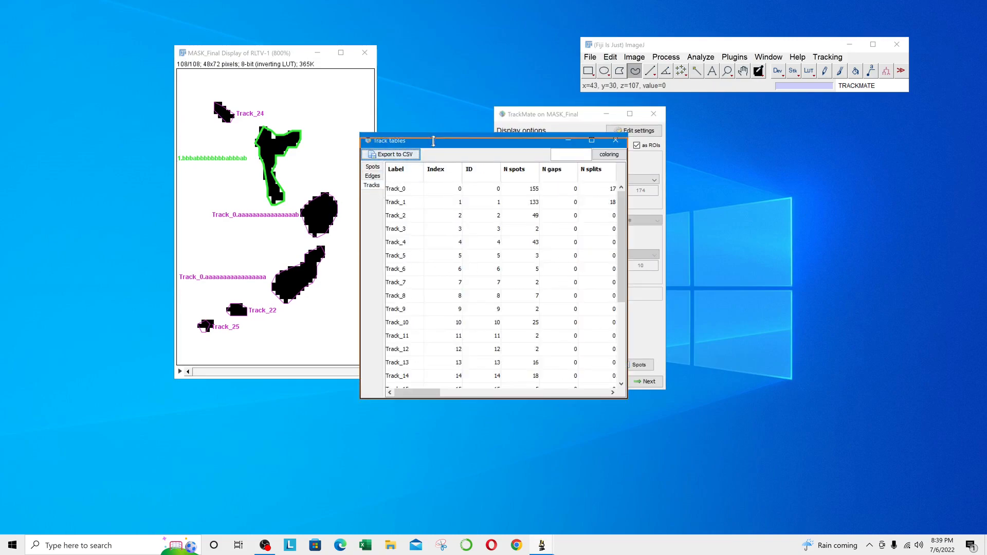
{"action": "left_click_drag", "start_coordinate": [406, 137], "coordinate": [573, 133]}
{"action": "left_click", "coordinate": [590, 191]}
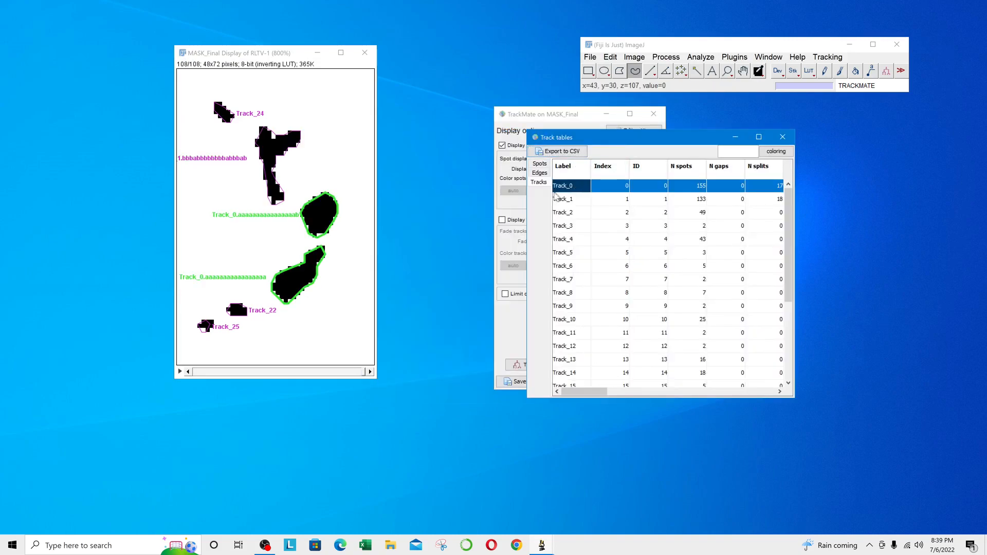
{"action": "left_click", "coordinate": [563, 199], "text": "shift"}
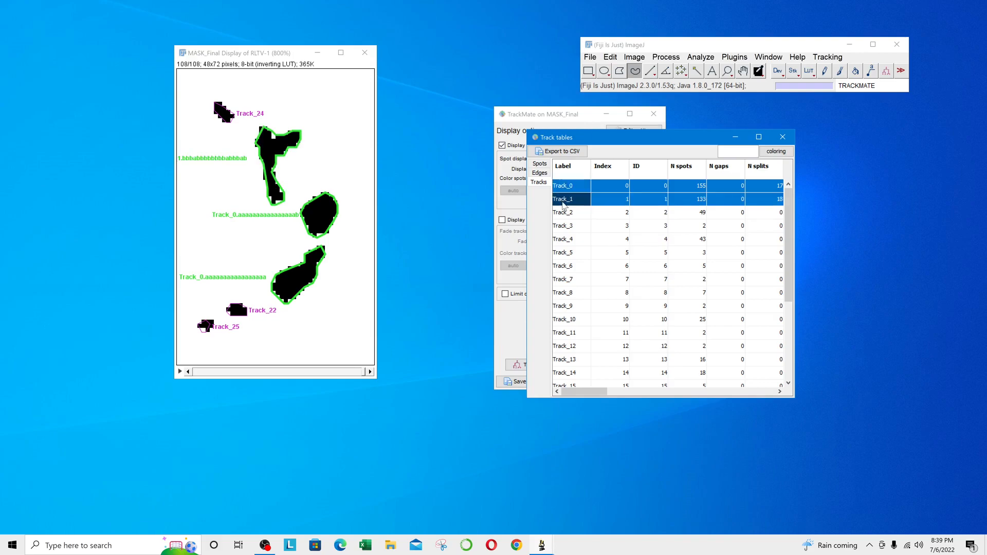
Move the tables off the TrackMate window and run Export spots to IJ ROIs for the current selection.
{"action": "left_click_drag", "start_coordinate": [593, 141], "coordinate": [173, 168]}
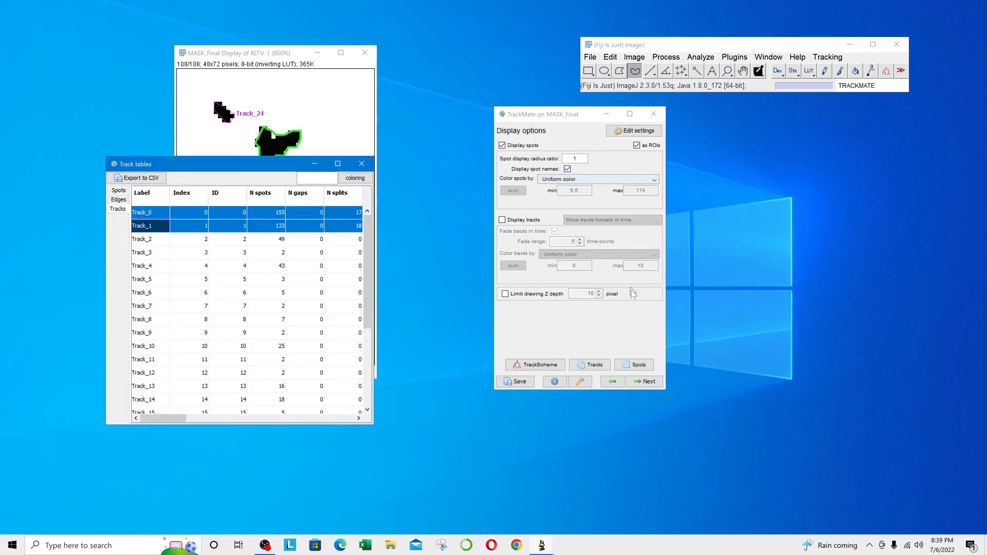
{"action": "left_click", "coordinate": [644, 381]}
{"action": "left_click", "coordinate": [644, 381]}
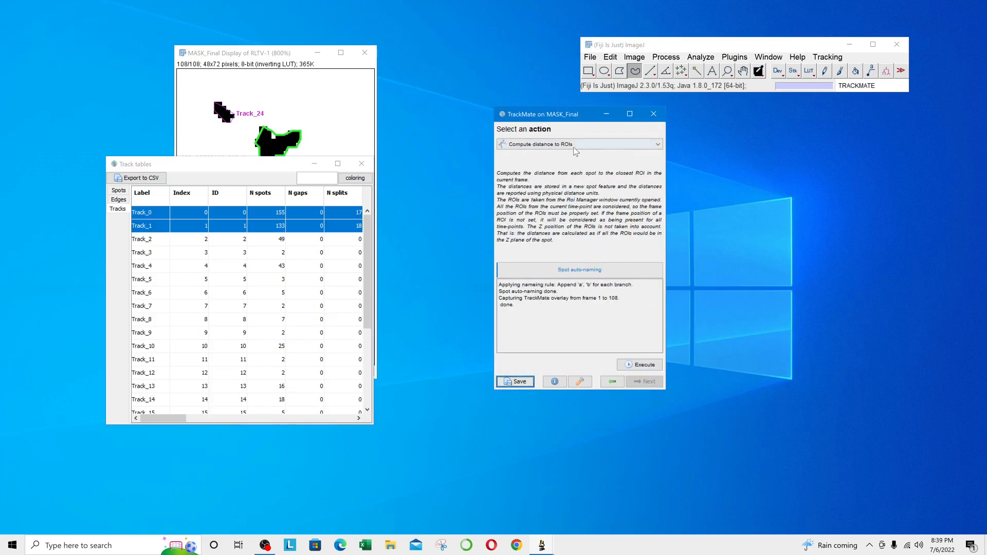
{"action": "left_click", "coordinate": [604, 145]}
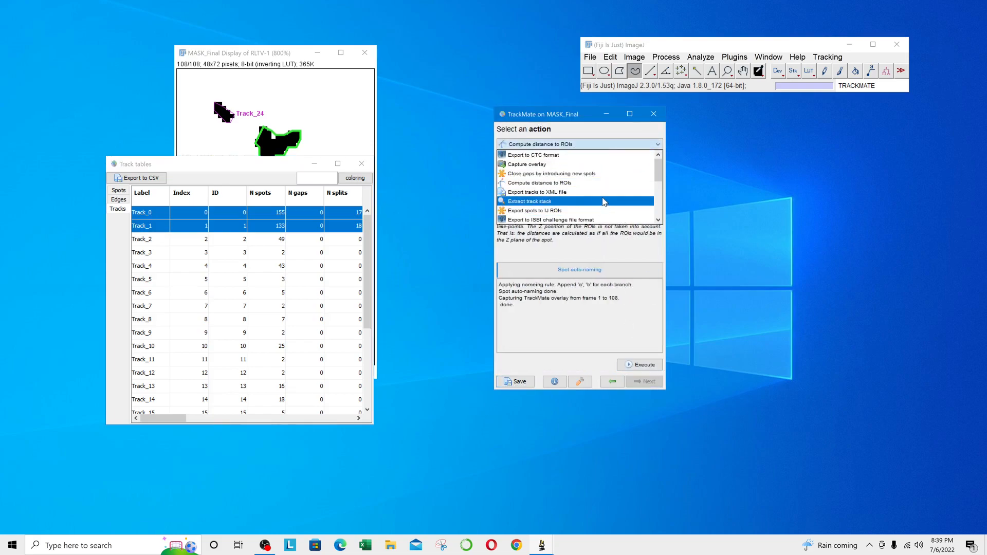
{"action": "scroll", "coordinate": [603, 204], "scroll_direction": "down", "scroll_amount": 1}
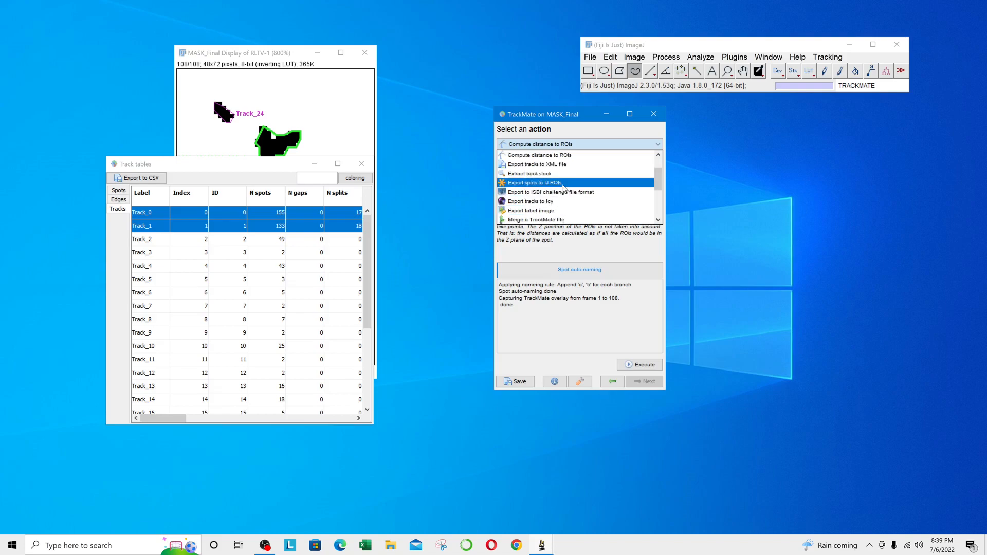
{"action": "left_click", "coordinate": [602, 203]}
{"action": "left_click", "coordinate": [641, 365]}
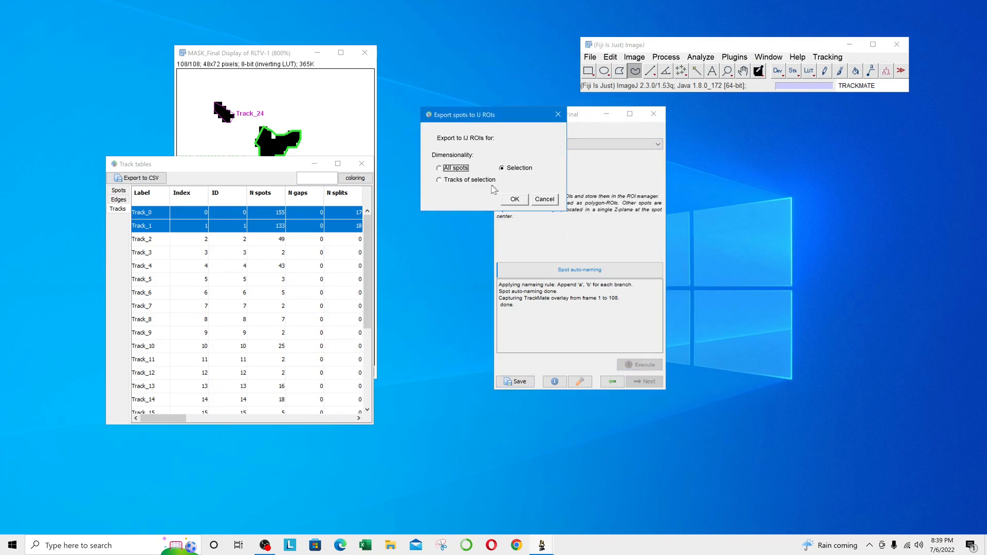
{"action": "left_click", "coordinate": [514, 200]}
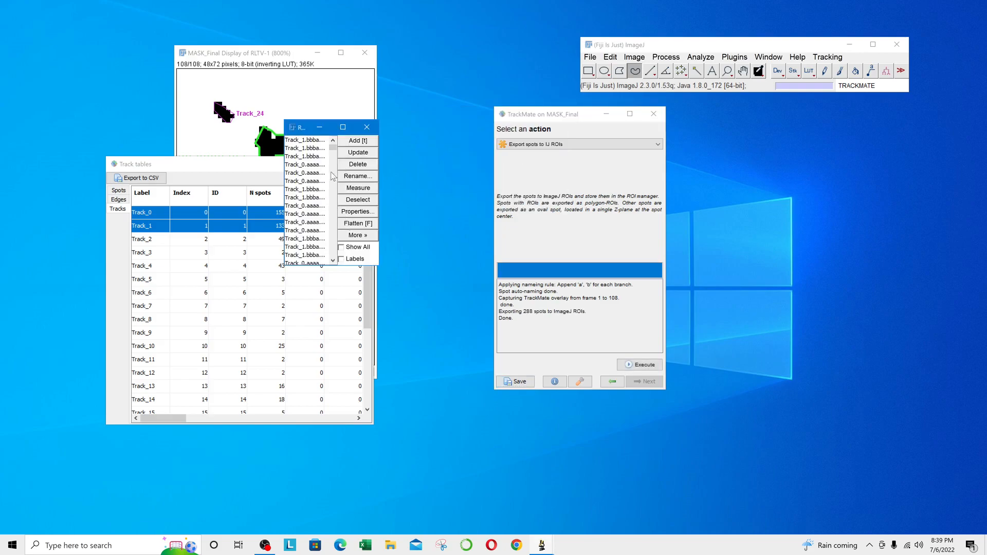
Enlarge the ROI Manager, minimize the track tables and look through the exported Track_0 and Track_1 ROIs beside the mask.
{"action": "left_click_drag", "start_coordinate": [333, 152], "coordinate": [503, 413]}
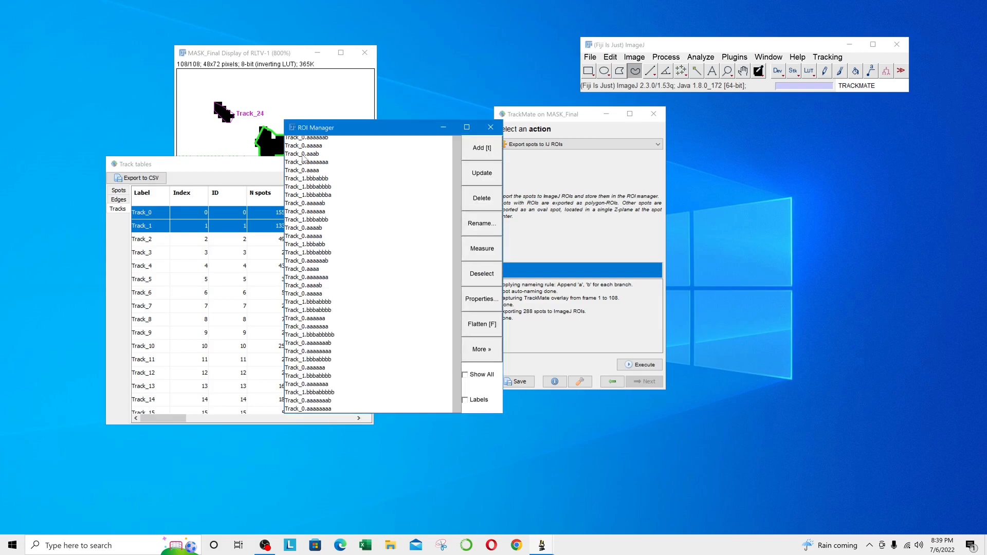
{"action": "left_click", "coordinate": [249, 164]}
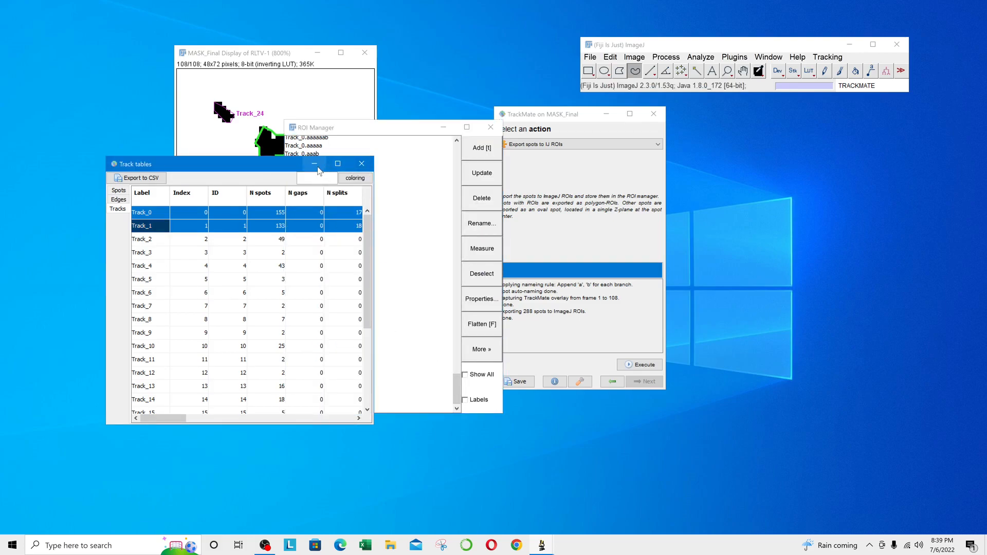
{"action": "left_click", "coordinate": [314, 163]}
{"action": "left_click_drag", "start_coordinate": [354, 131], "coordinate": [178, 127]}
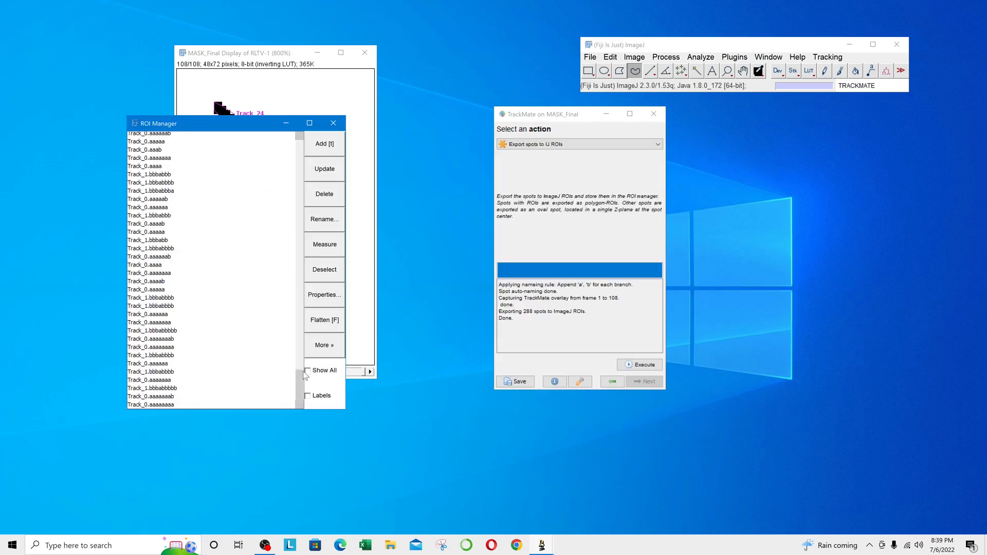
{"action": "left_click_drag", "start_coordinate": [303, 376], "coordinate": [153, 152]}
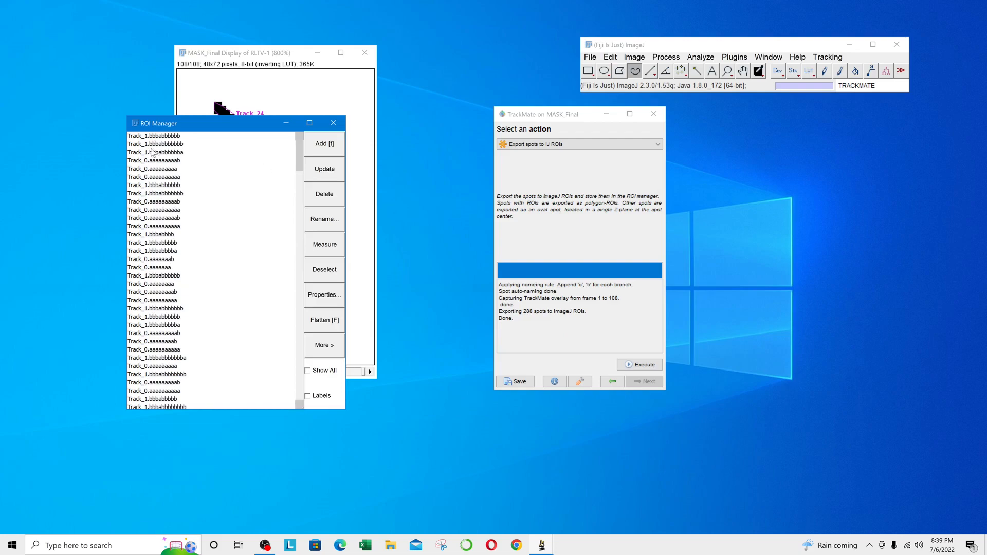
{"action": "left_click_drag", "start_coordinate": [203, 125], "coordinate": [367, 254]}
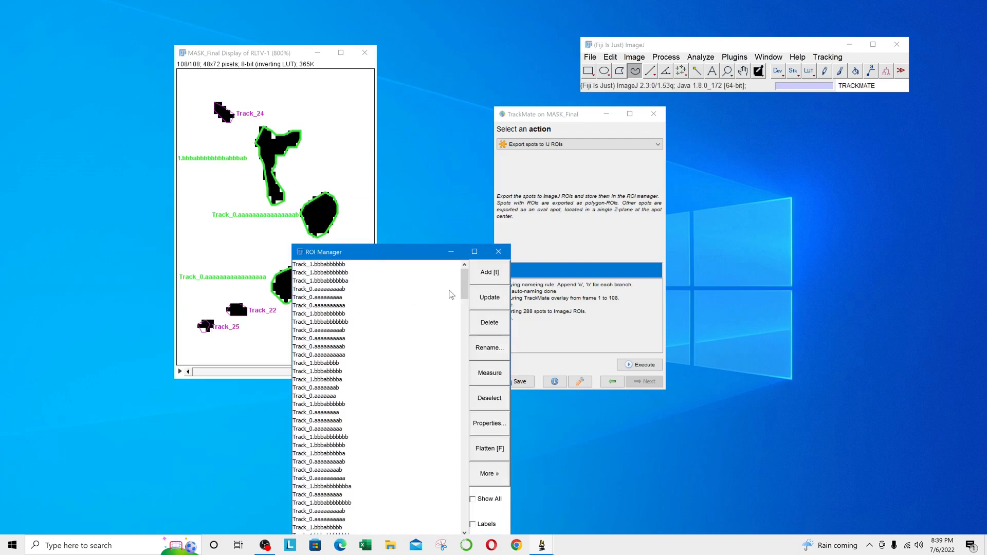
{"action": "left_click_drag", "start_coordinate": [438, 252], "coordinate": [267, 166]}
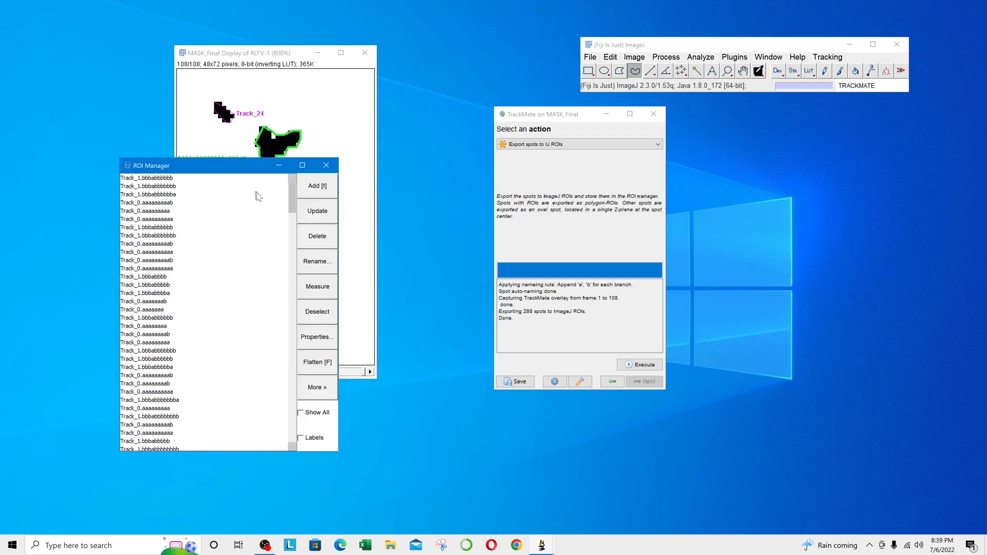
Run the Compute distance to ROIs action on the visible spots and check its log lines.
{"action": "left_click", "coordinate": [537, 144]}
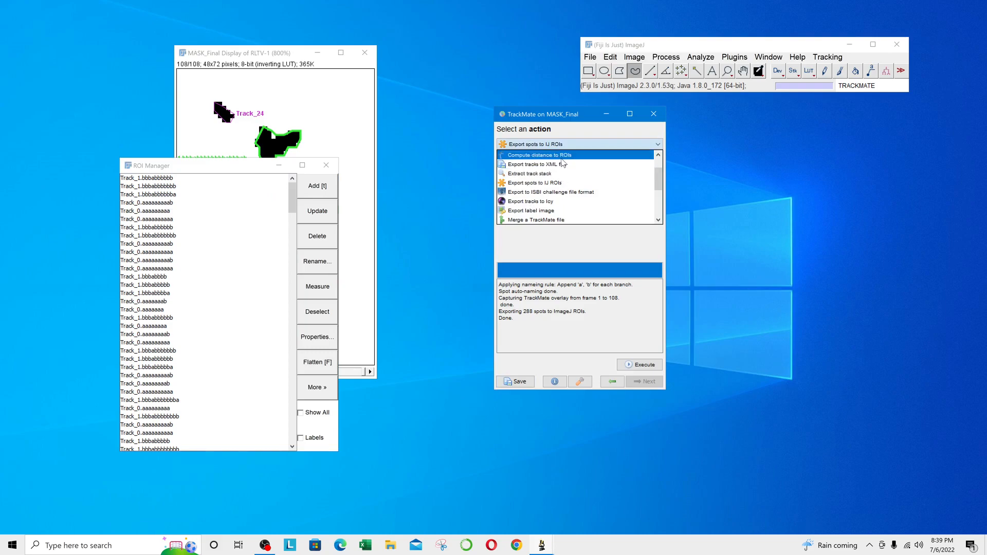
{"action": "left_click", "coordinate": [561, 156]}
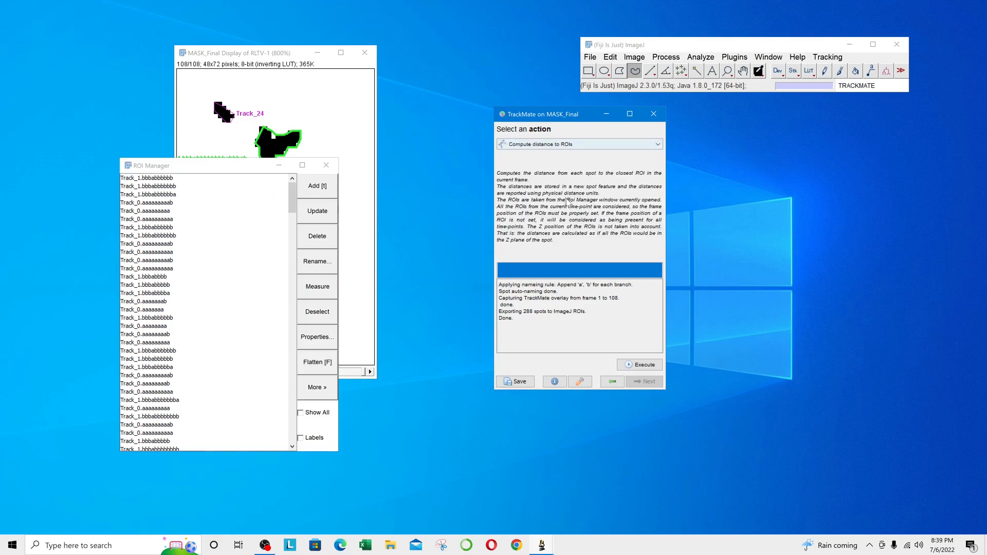
{"action": "left_click", "coordinate": [643, 365]}
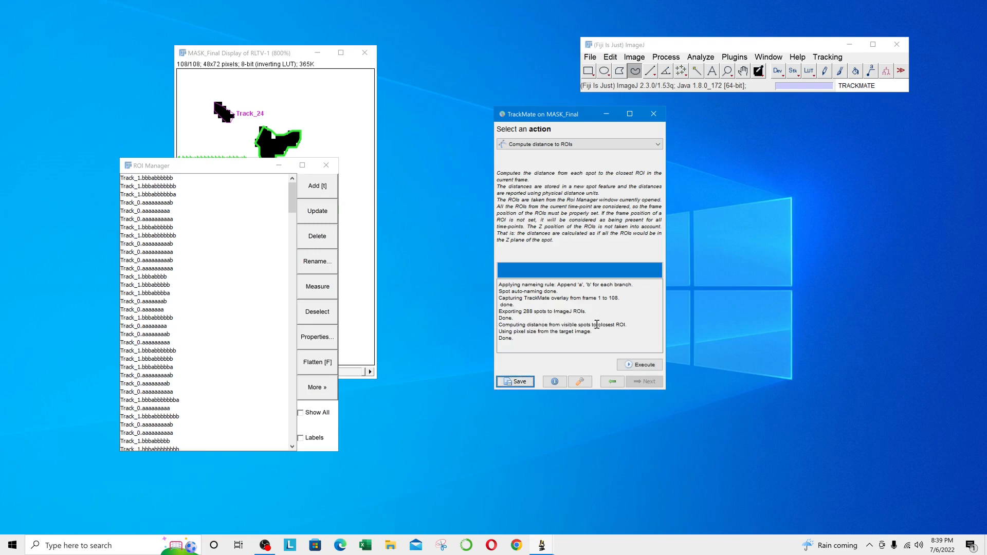
{"action": "left_click_drag", "start_coordinate": [628, 325], "coordinate": [496, 341]}
Move the ROI Manager clear of the image, return to the display options and open fresh track tables.
{"action": "left_click_drag", "start_coordinate": [208, 170], "coordinate": [789, 171]}
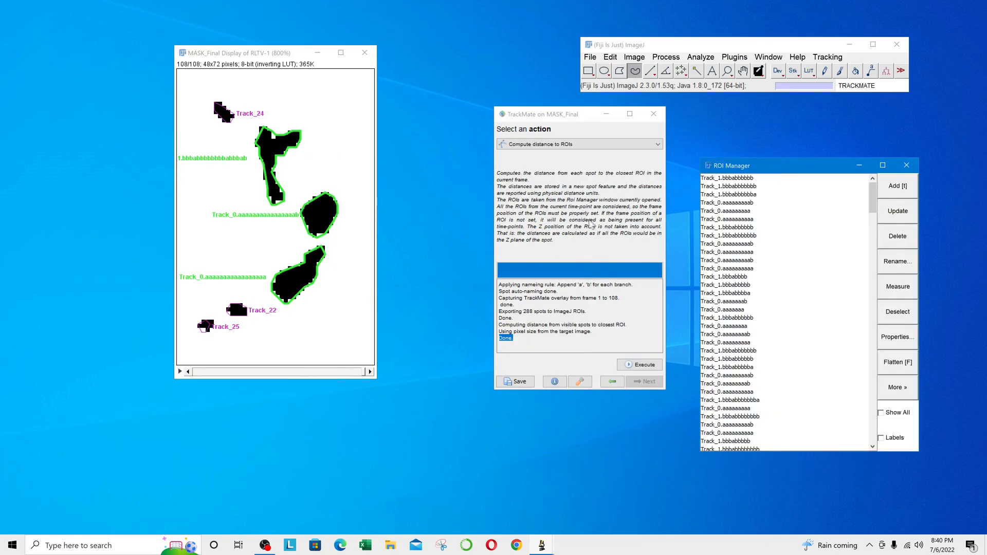
{"action": "left_click", "coordinate": [610, 382]}
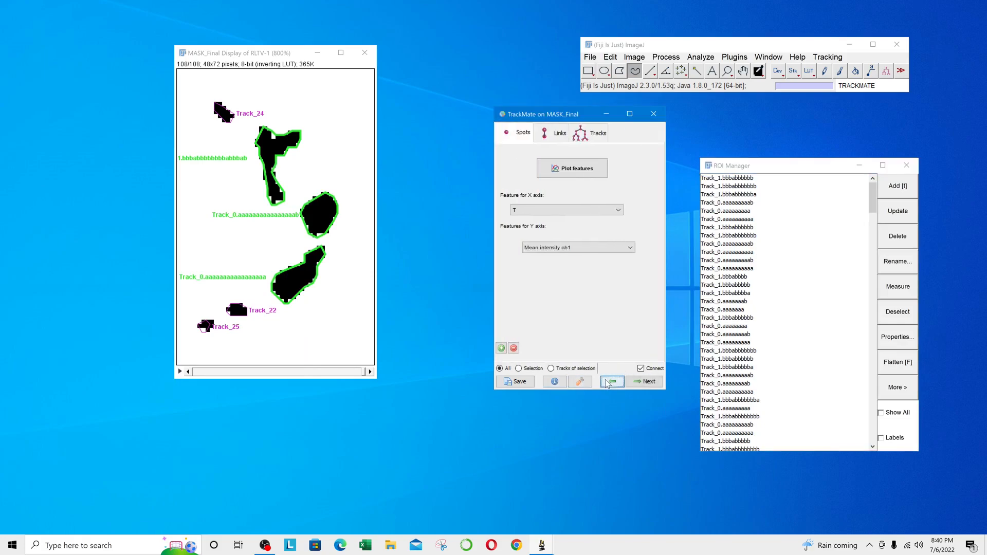
{"action": "left_click", "coordinate": [609, 382]}
{"action": "left_click", "coordinate": [593, 365]}
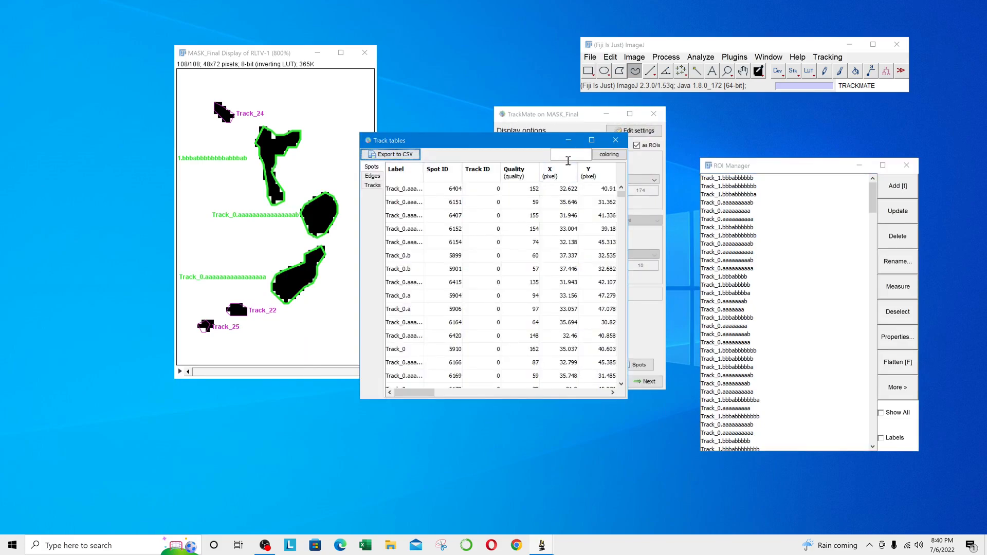
Maximize the track tables, sort the spots in ascending order of Dist to ROI and select the spot with the smallest distance.
{"action": "left_click", "coordinate": [591, 140]}
{"action": "left_click", "coordinate": [938, 528]}
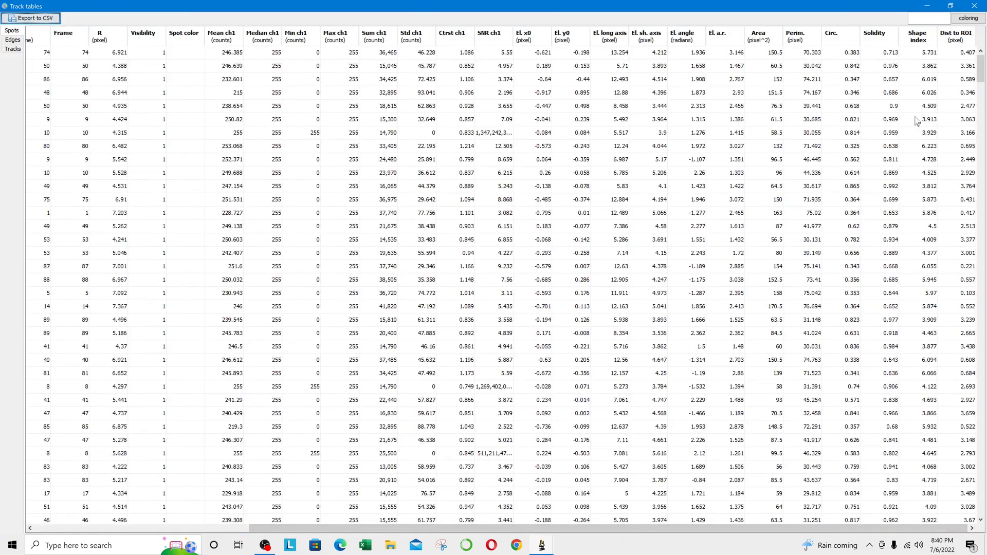
{"action": "left_click", "coordinate": [961, 41]}
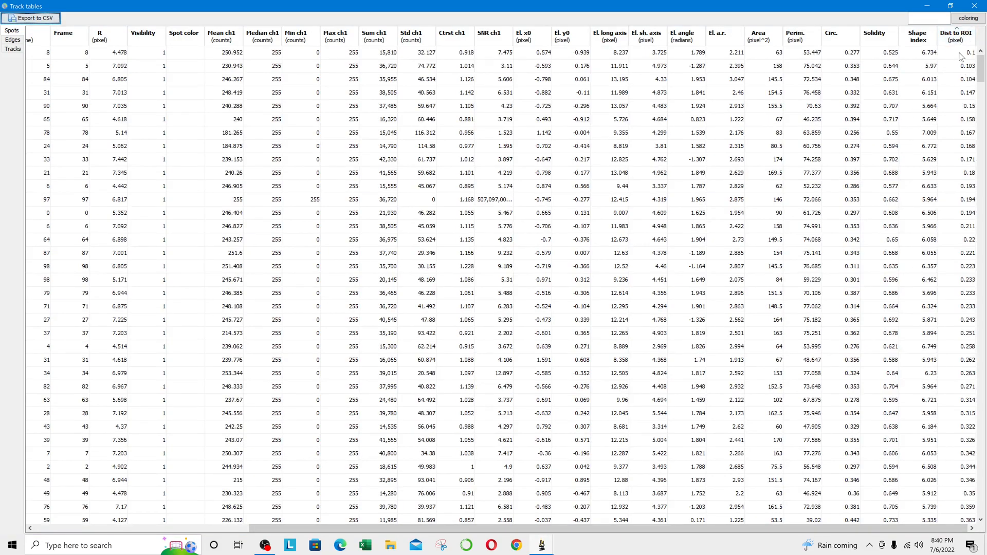
{"action": "left_click", "coordinate": [924, 57]}
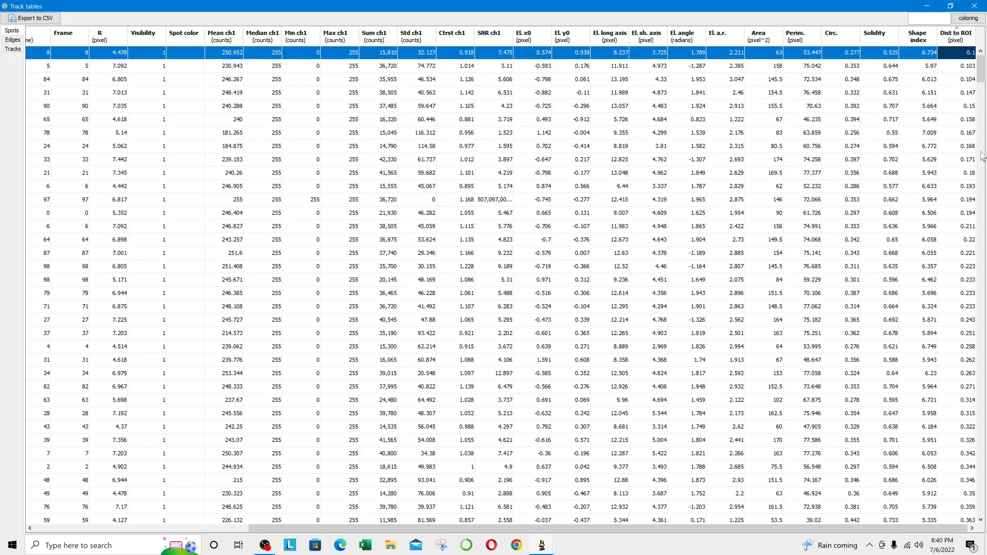
Examine the farthest spots in the sorted table together with their track labels, and return to the closest ones.
{"action": "left_click_drag", "start_coordinate": [983, 75], "coordinate": [977, 495]}
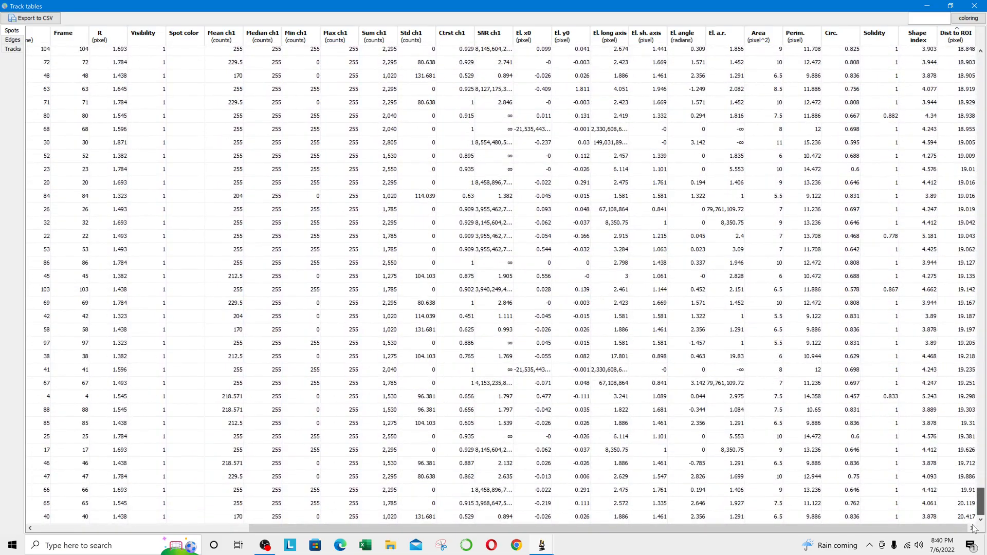
{"action": "left_click_drag", "start_coordinate": [432, 528], "coordinate": [216, 517]}
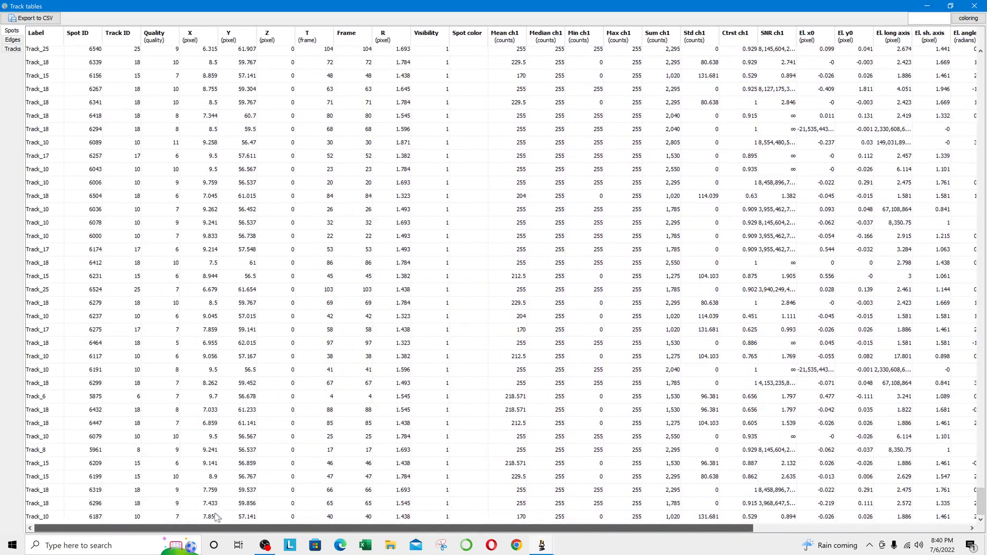
{"action": "scroll", "coordinate": [185, 332], "scroll_direction": "up", "scroll_amount": 10}
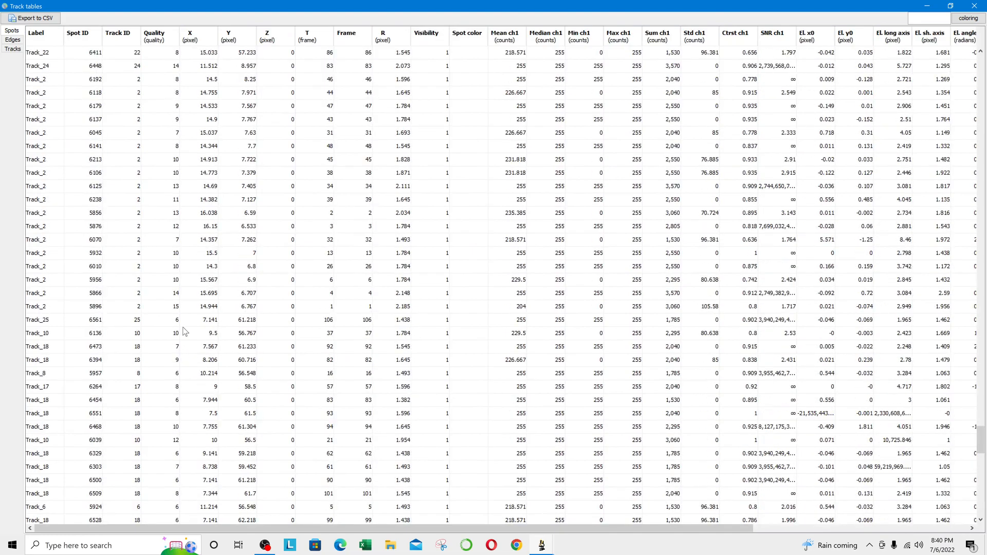
{"action": "left_click_drag", "start_coordinate": [982, 440], "coordinate": [975, 50]}
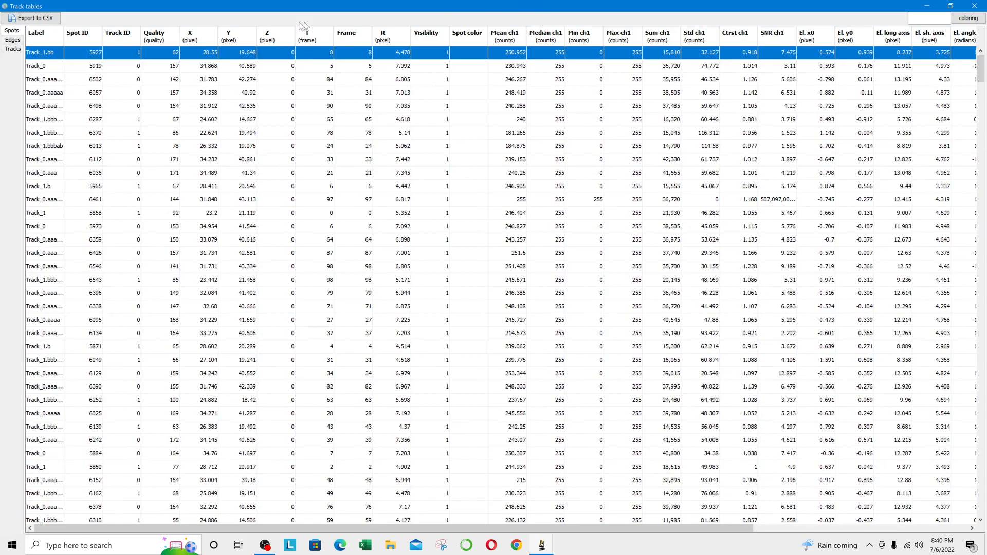